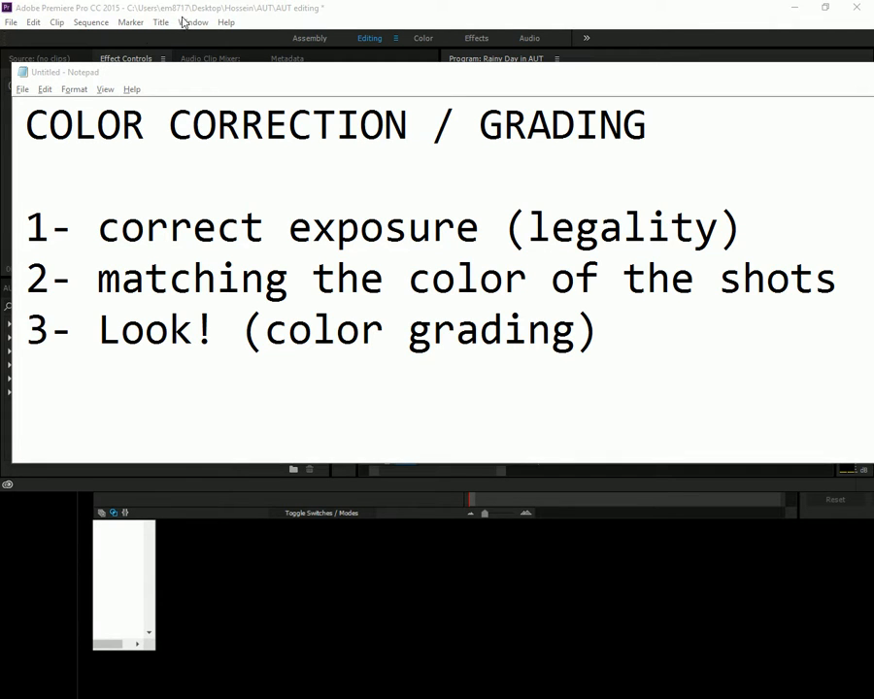
# Switch from Notepad to Adobe Premiere Pro and activate the Color workspace
pyautogui.click(186, 9)
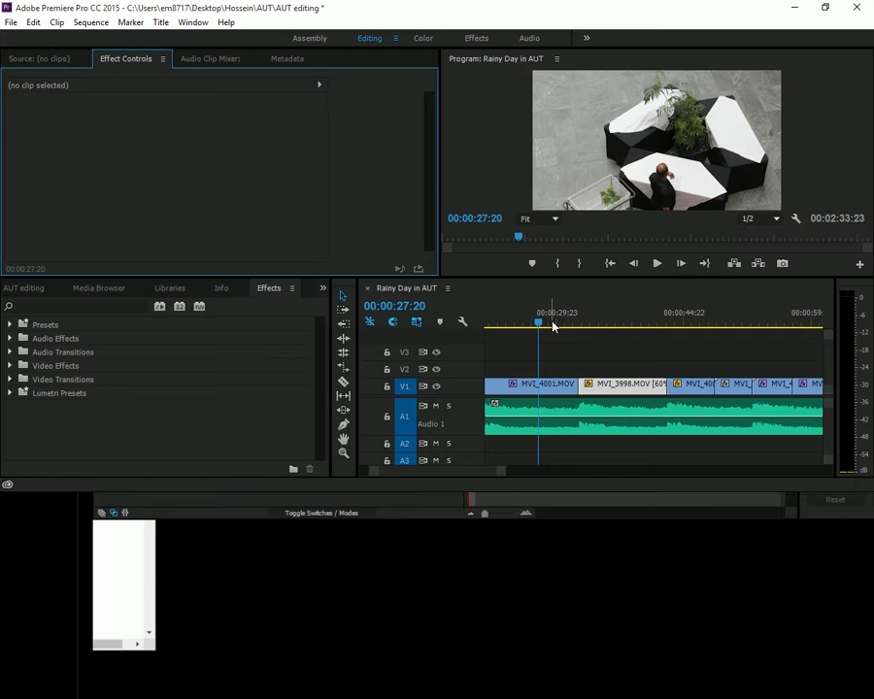
pyautogui.click(187, 25)
pyautogui.moveTo(377, 9)
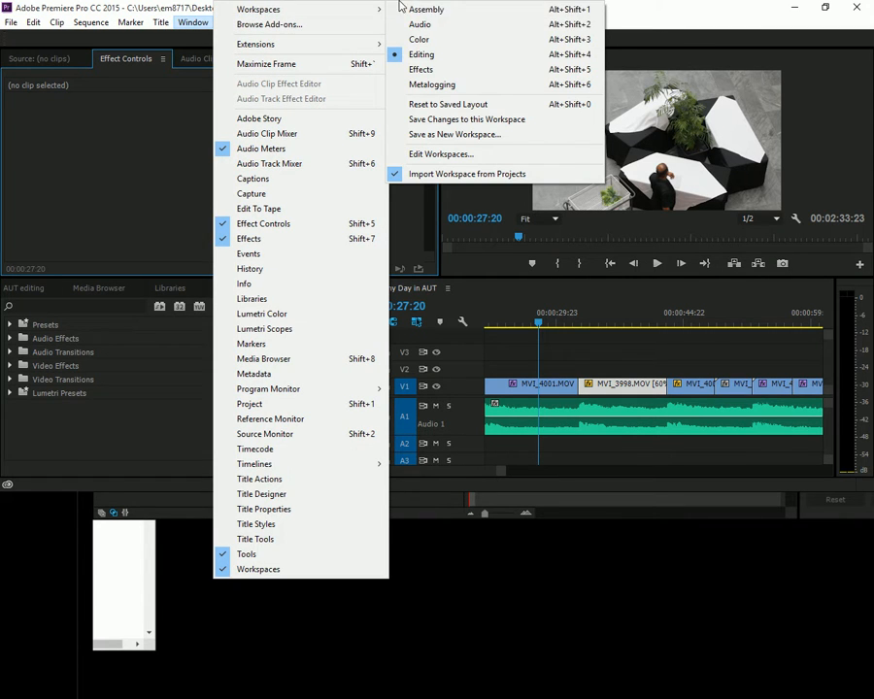
pyautogui.click(438, 39)
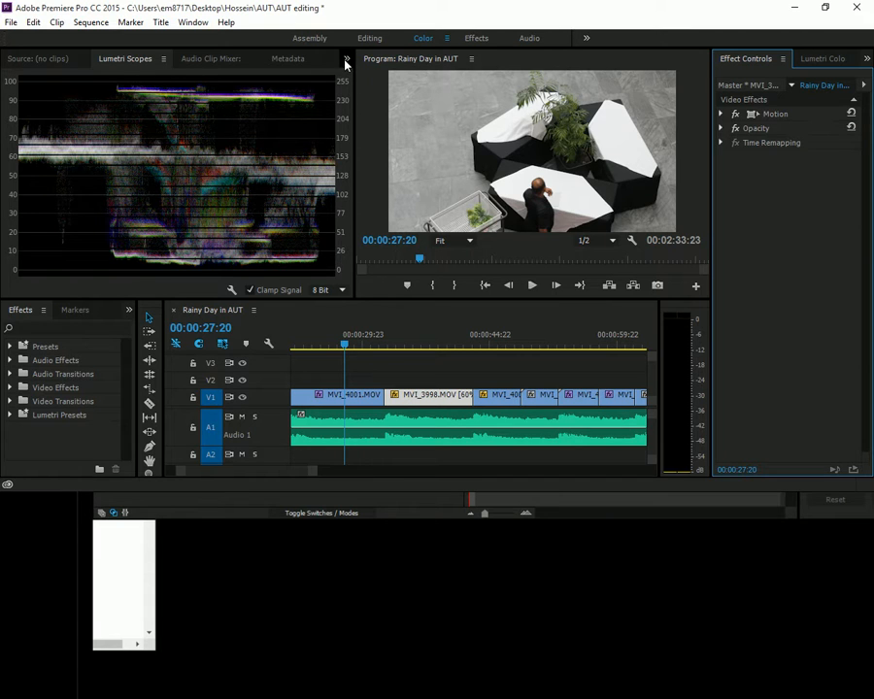
pyautogui.click(192, 21)
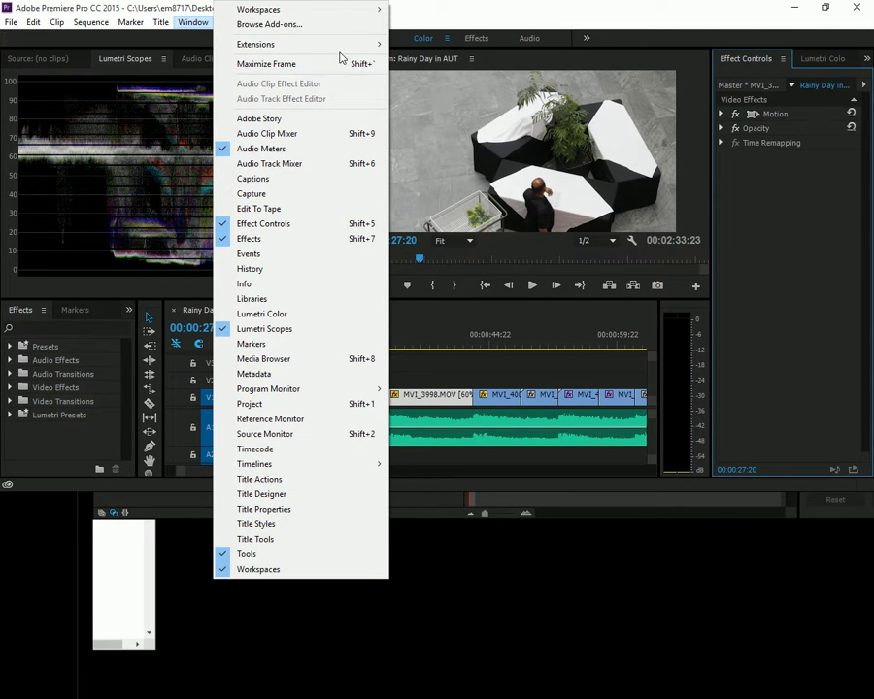
pyautogui.click(432, 6)
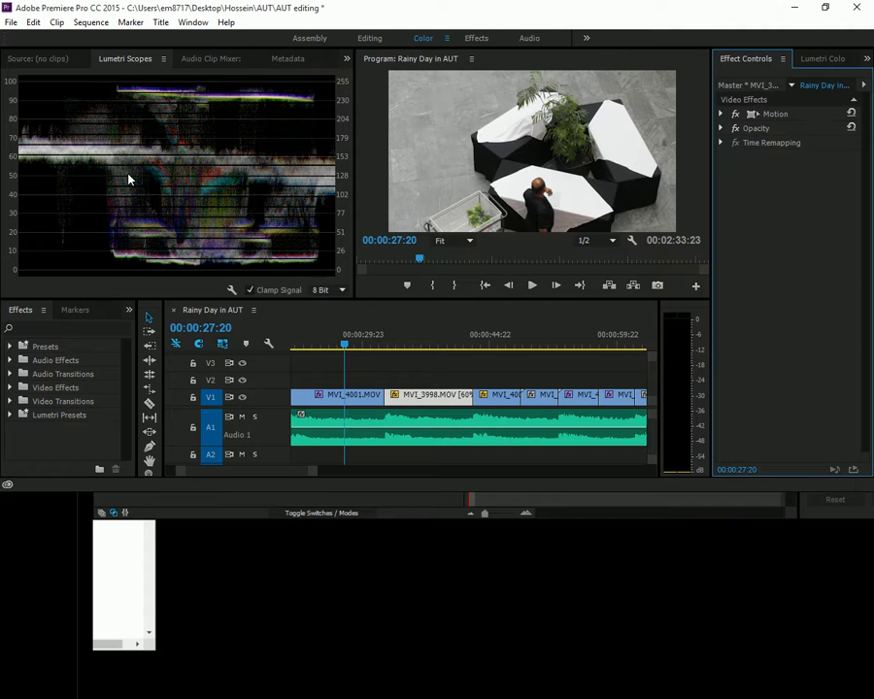
pyautogui.moveTo(330, 14); pyautogui.dragTo(495, 23)
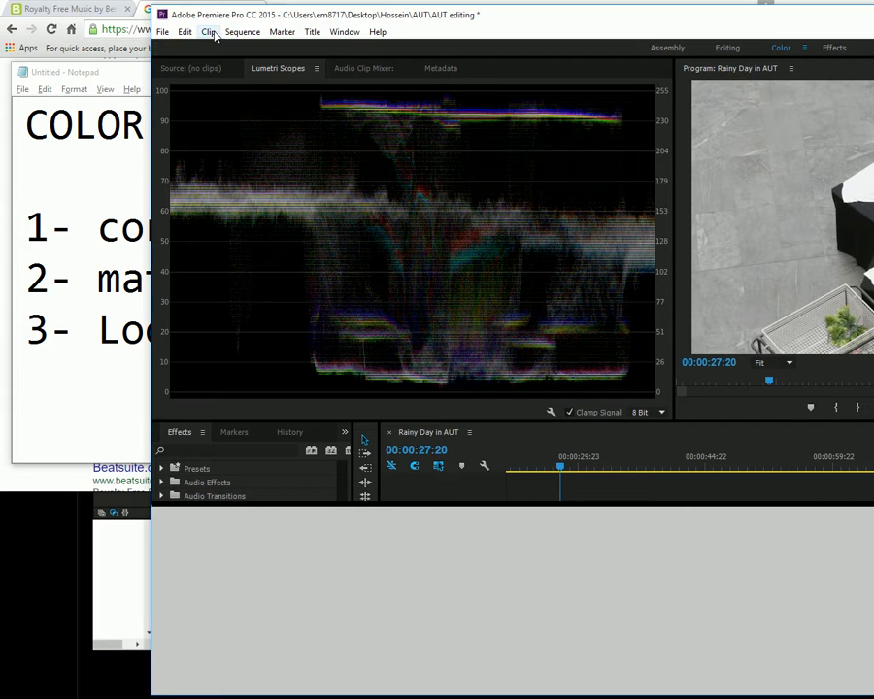
pyautogui.moveTo(236, 19); pyautogui.dragTo(197, 20)
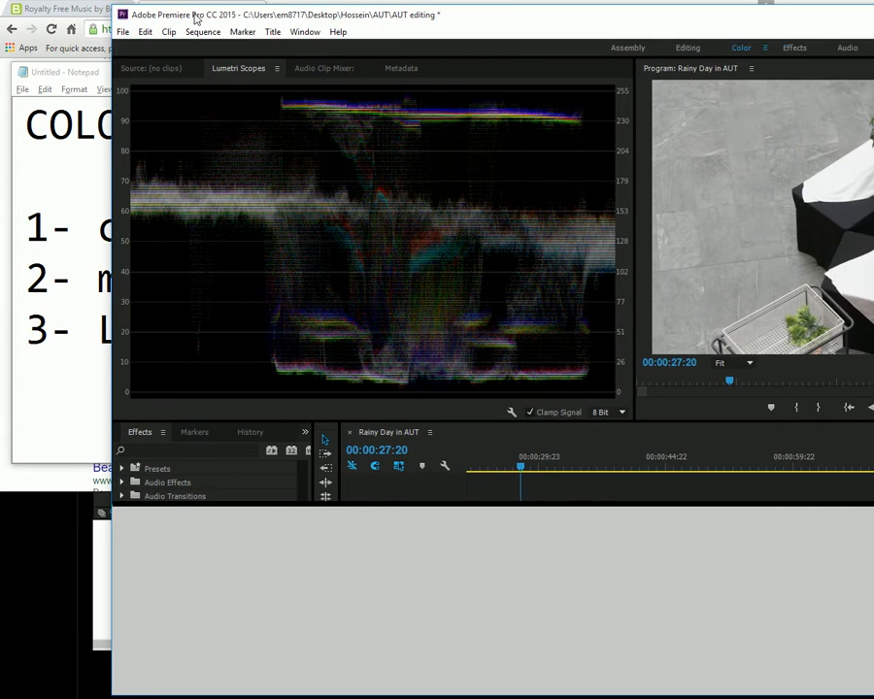
pyautogui.doubleClick(197, 16)
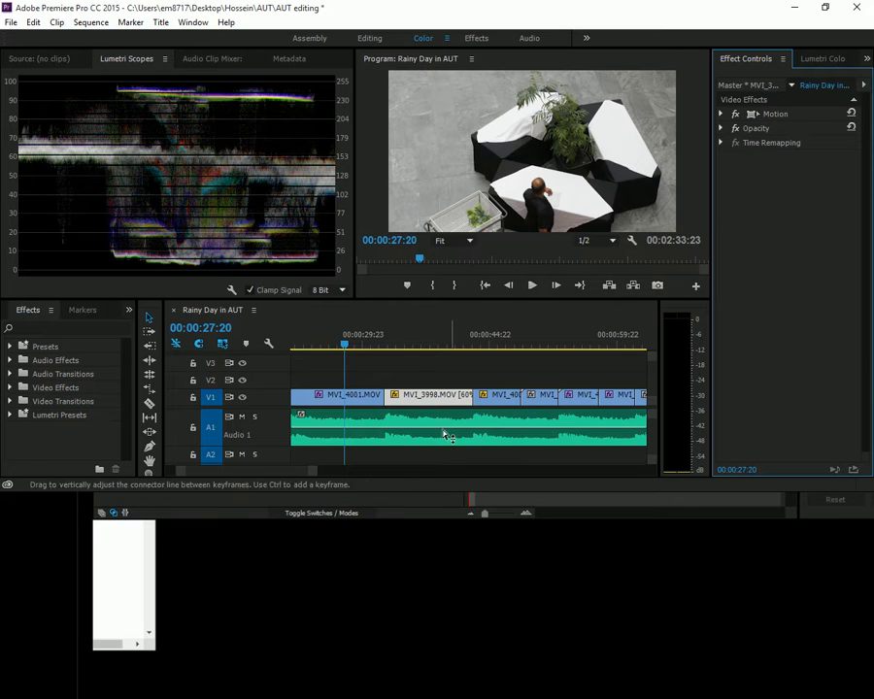
# Examine the Lumetri Scopes waveform at several playhead positions across the V1 clips, from MVI_4001.MOV through the fern shot at 00:00:54:19
pyautogui.click(320, 344)
pyautogui.moveTo(320, 344); pyautogui.dragTo(307, 346)
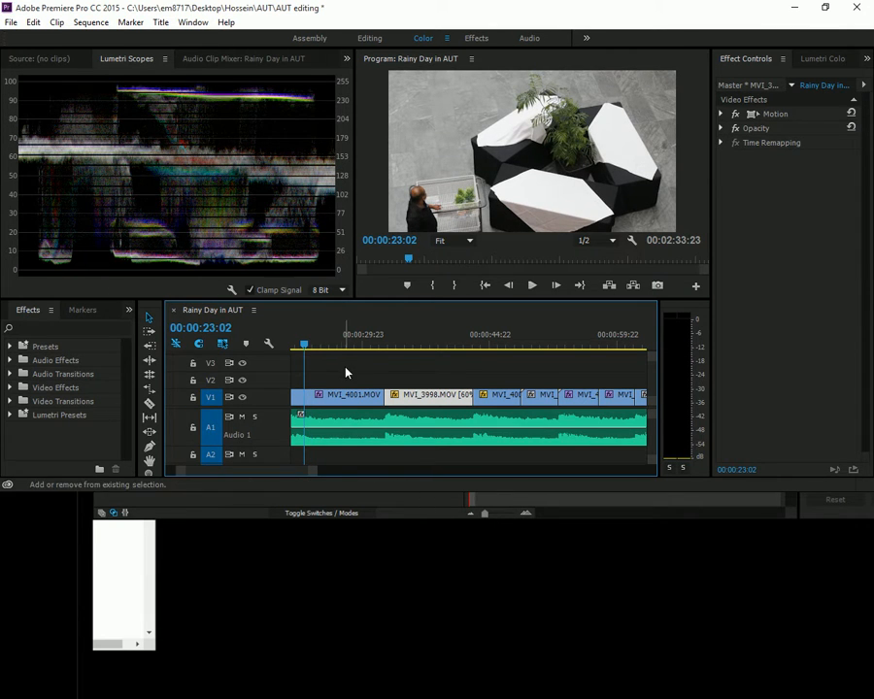
pyautogui.scroll(2, 347, 370)
pyautogui.moveTo(387, 344); pyautogui.dragTo(376, 342)
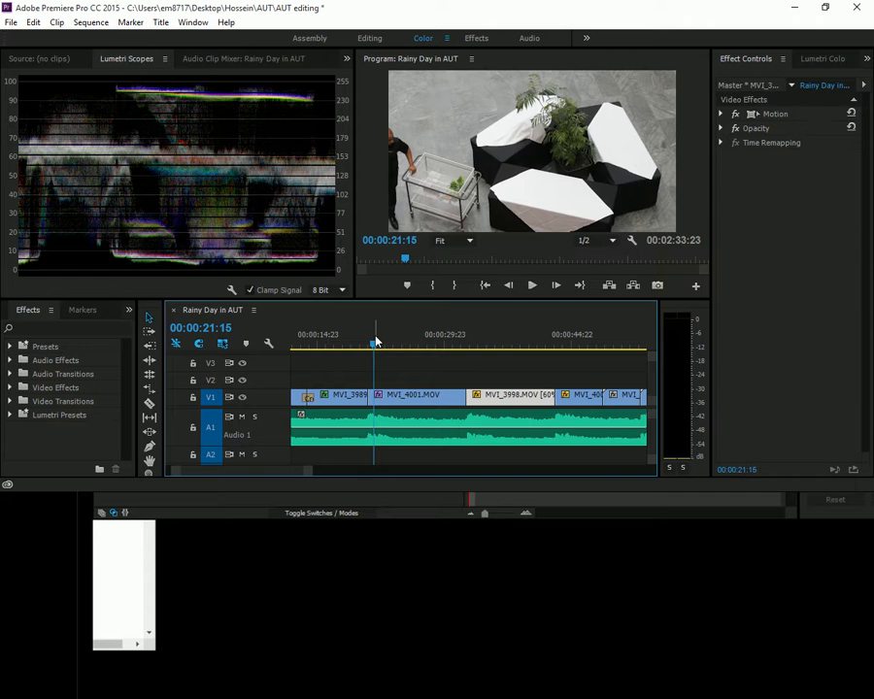
pyautogui.moveTo(379, 346)
pyautogui.mouseDown()
pyautogui.moveTo(443, 340)
pyautogui.moveTo(386, 353)
pyautogui.mouseUp()
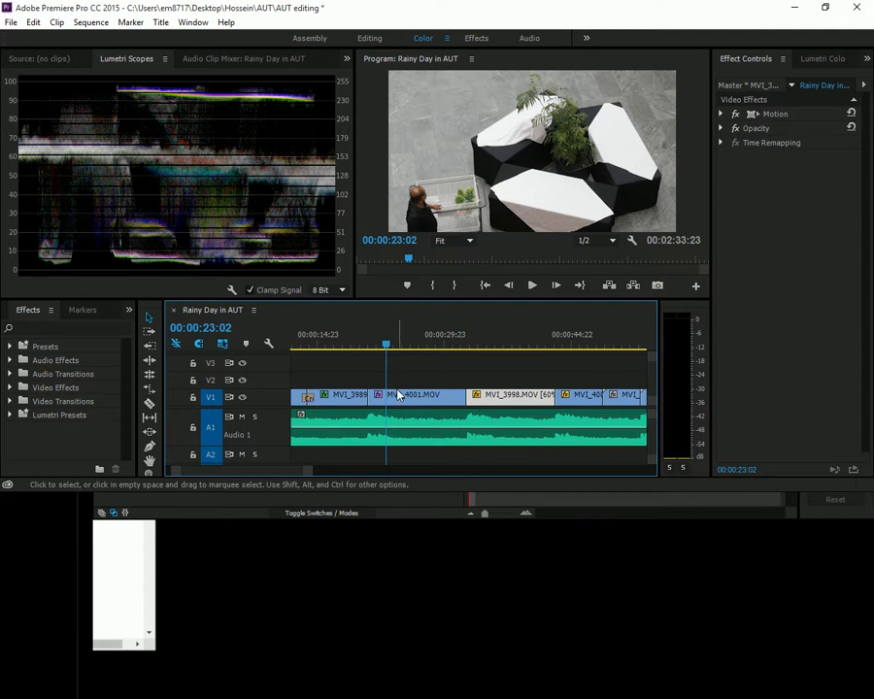
pyautogui.moveTo(345, 344); pyautogui.dragTo(503, 346)
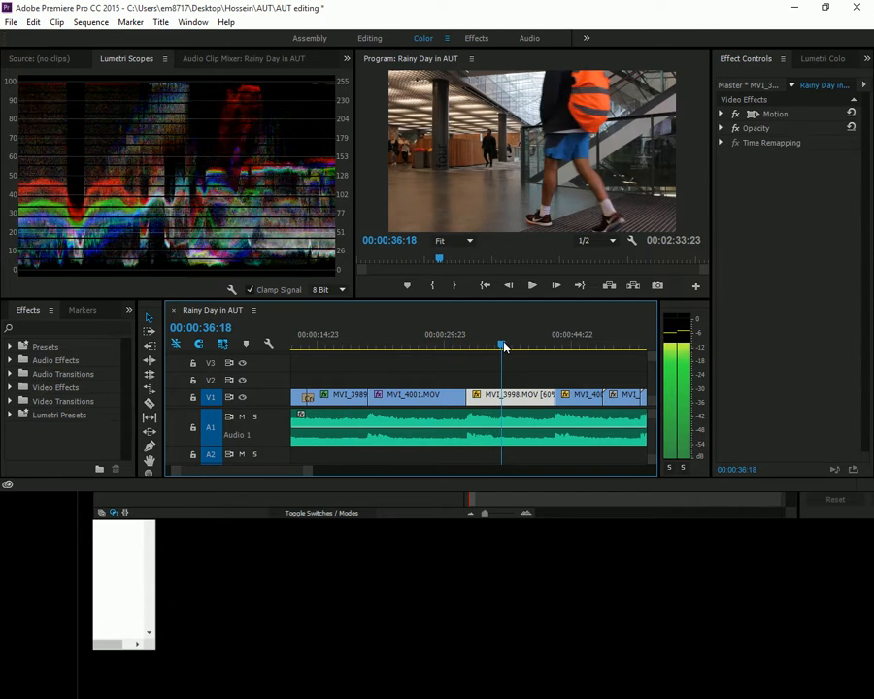
pyautogui.scroll(-2, 553, 365)
pyautogui.click(452, 347)
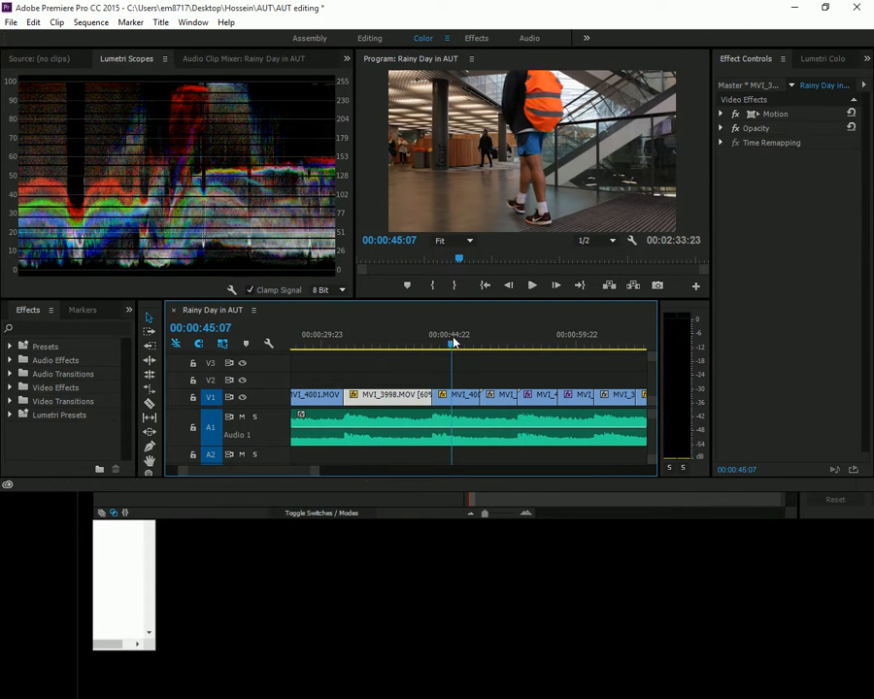
pyautogui.click(478, 344)
pyautogui.moveTo(490, 343); pyautogui.dragTo(535, 346)
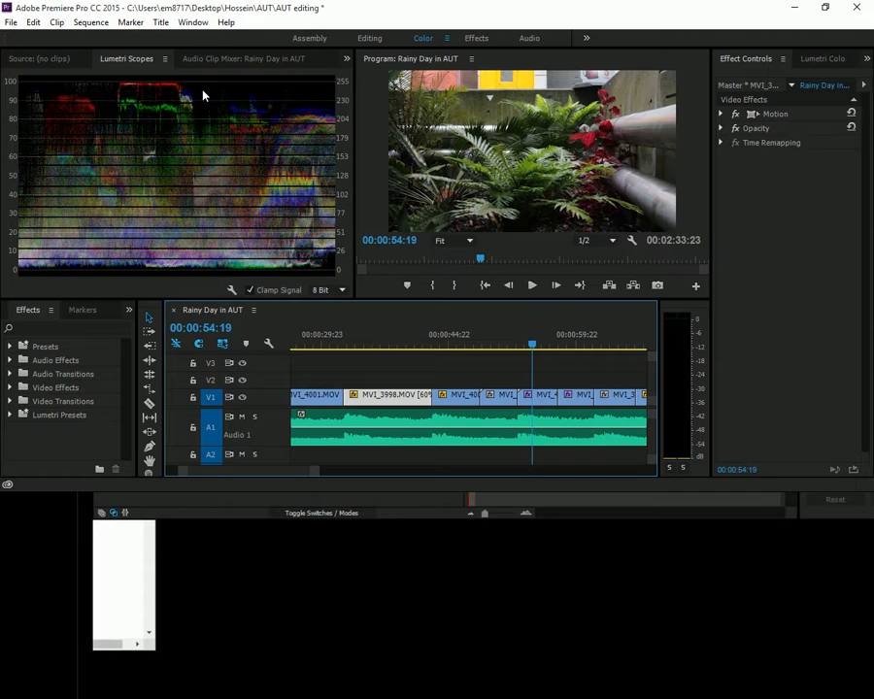
# Search the effects for "fast co" and apply Fast Color Corrector to clip MVI_3998.MOV on V1
pyautogui.click(55, 326)
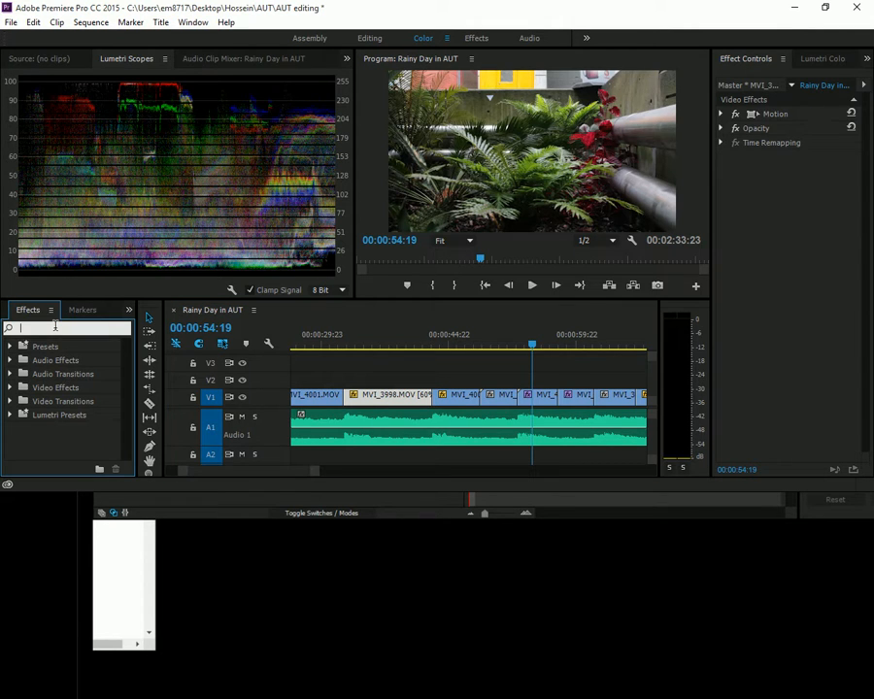
pyautogui.write('fa')
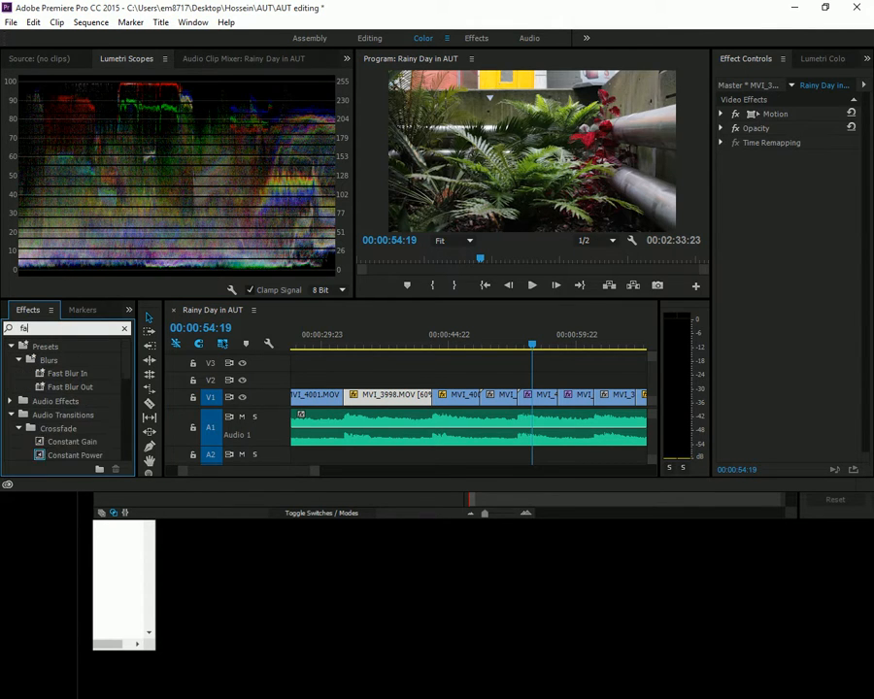
pyautogui.write('st co')
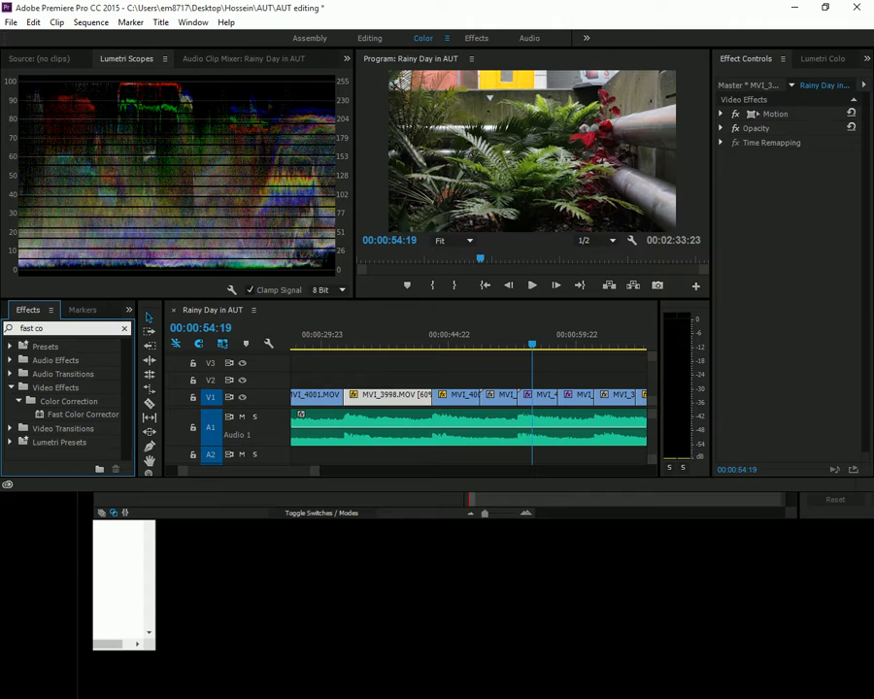
pyautogui.moveTo(64, 415); pyautogui.dragTo(408, 392)
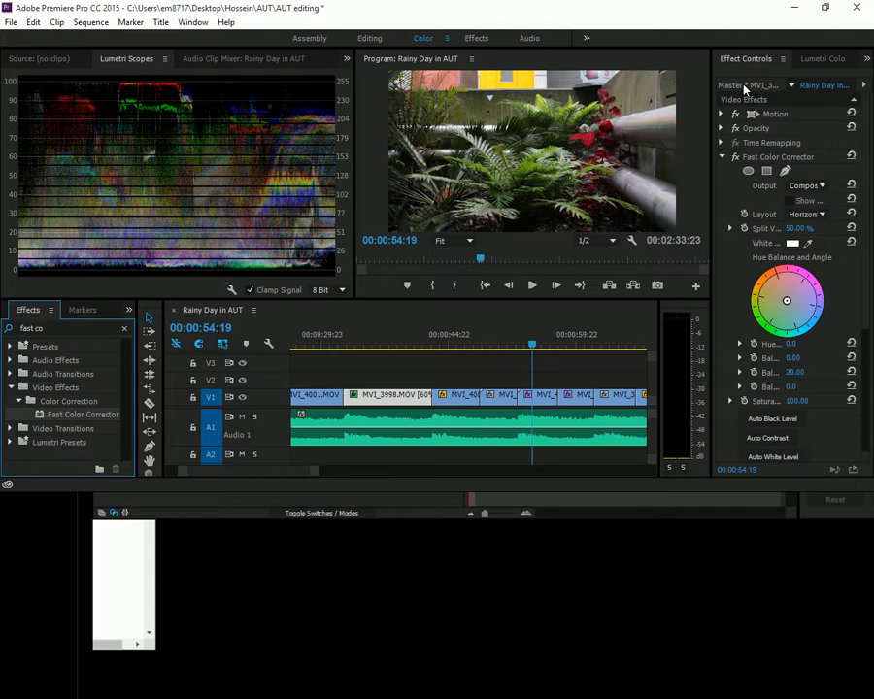
# Bring Lumetri Scopes back into view and try to adjust the output black level of MVI_3998.MOV's Fast Color Corrector
pyautogui.moveTo(744, 60); pyautogui.dragTo(716, 63)
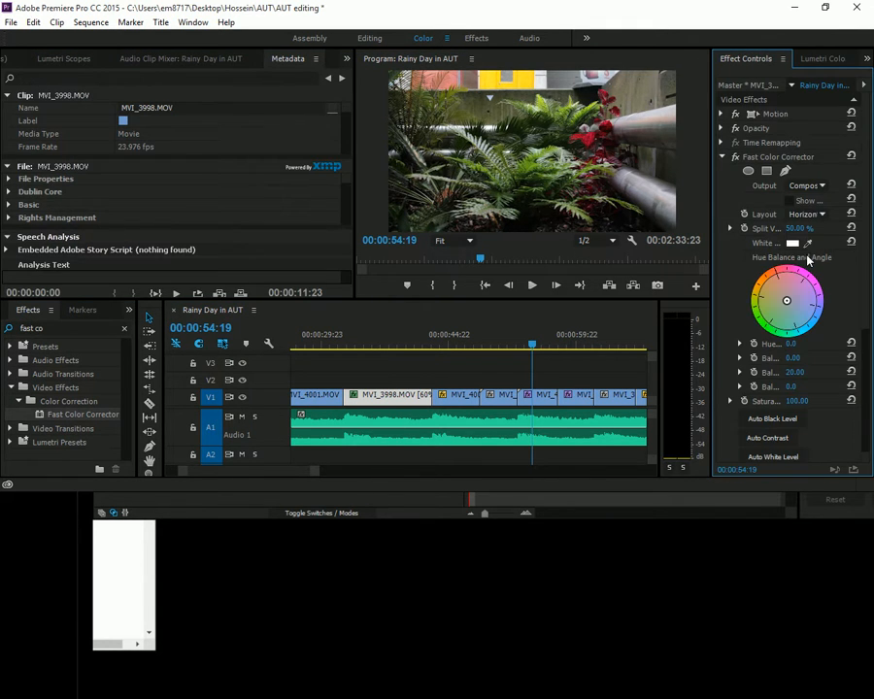
pyautogui.click(60, 58)
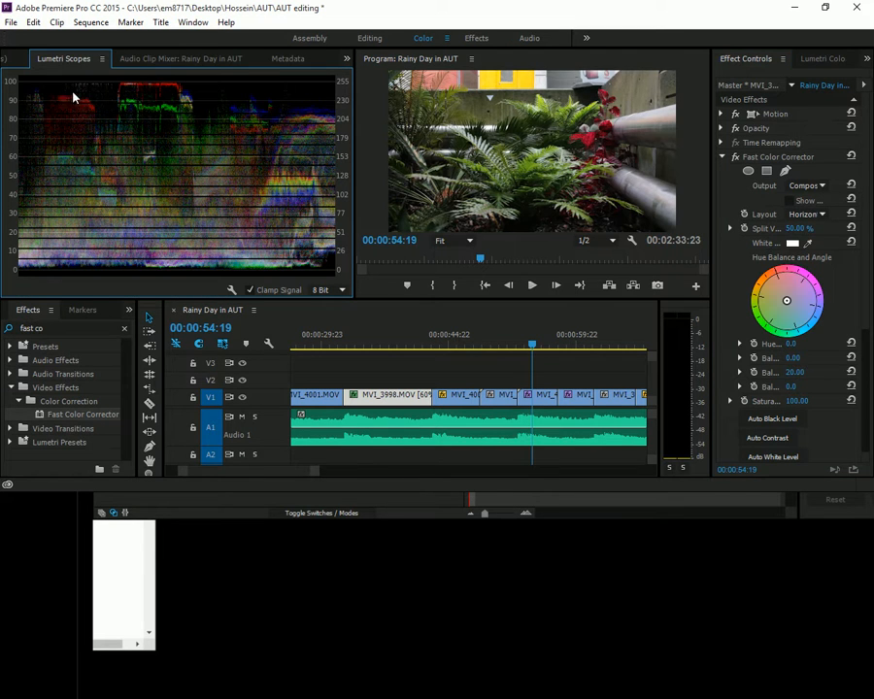
pyautogui.scroll(-4, 833, 303)
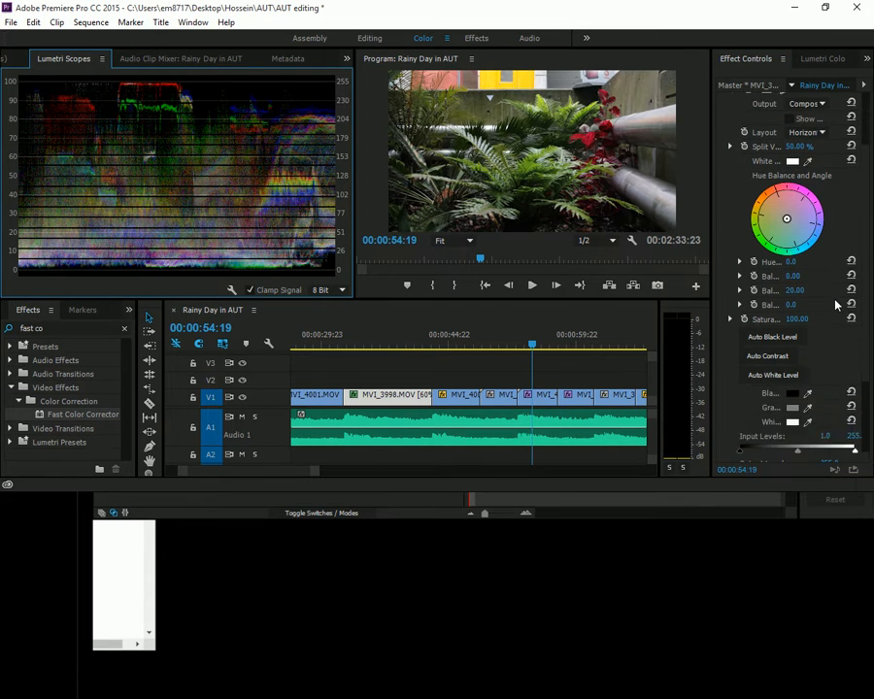
pyautogui.scroll(-1, 833, 305)
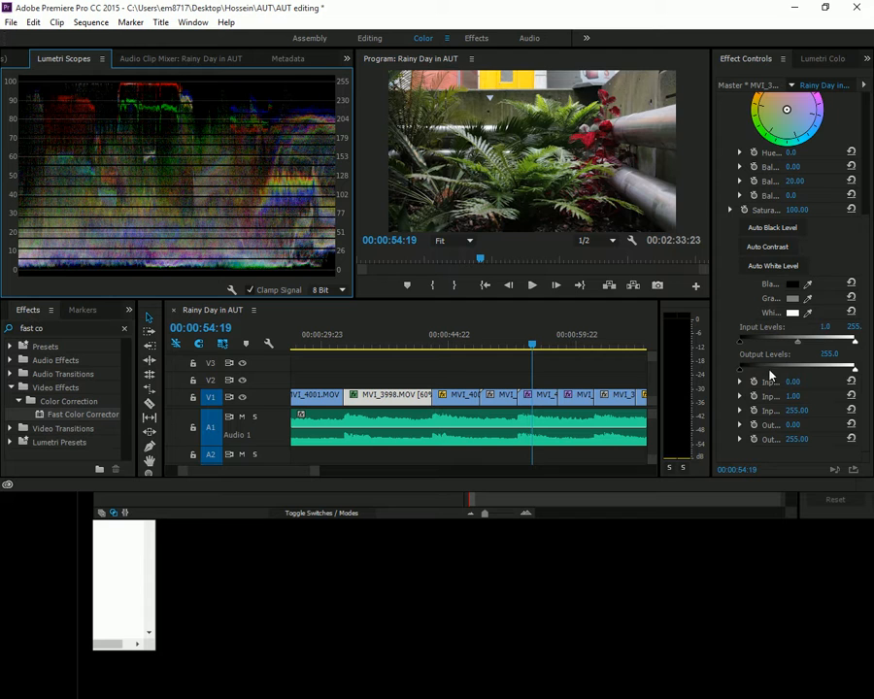
pyautogui.moveTo(742, 371); pyautogui.dragTo(733, 348)
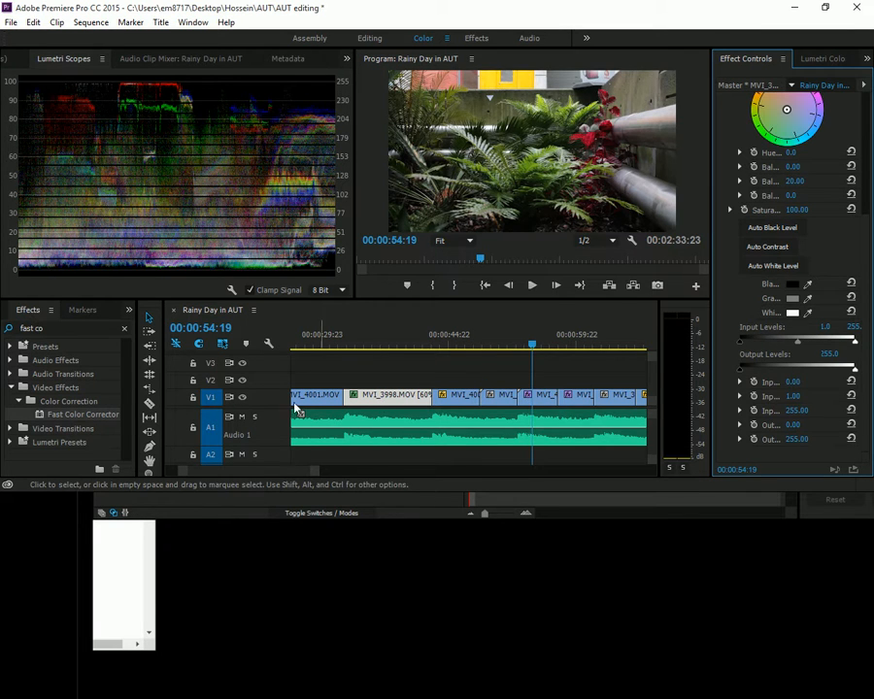
# Apply Fast Color Corrector to the fern clip under the playhead on V1 and test its input levels
pyautogui.moveTo(105, 415); pyautogui.dragTo(549, 398)
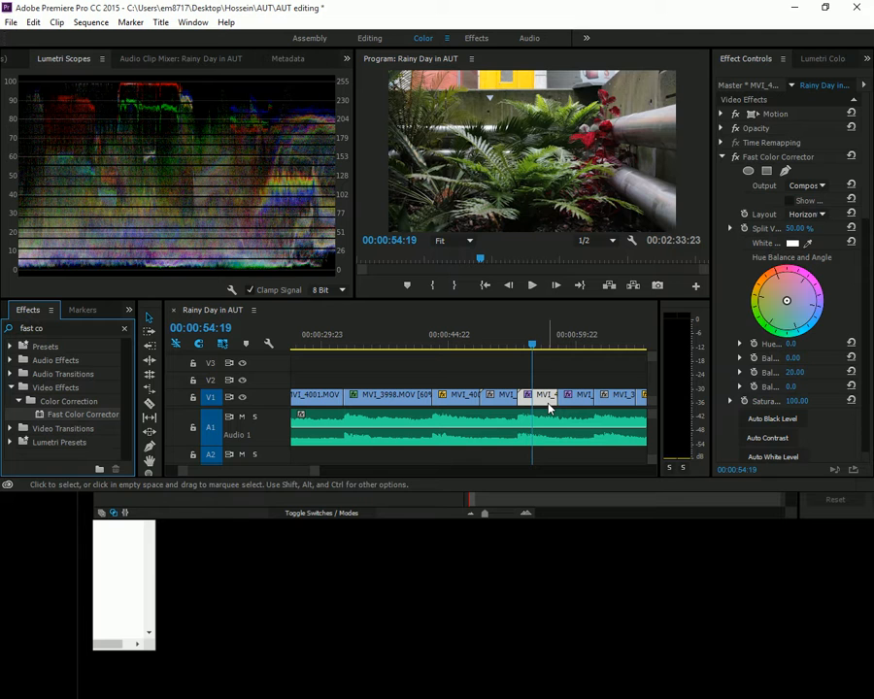
pyautogui.scroll(-5, 814, 308)
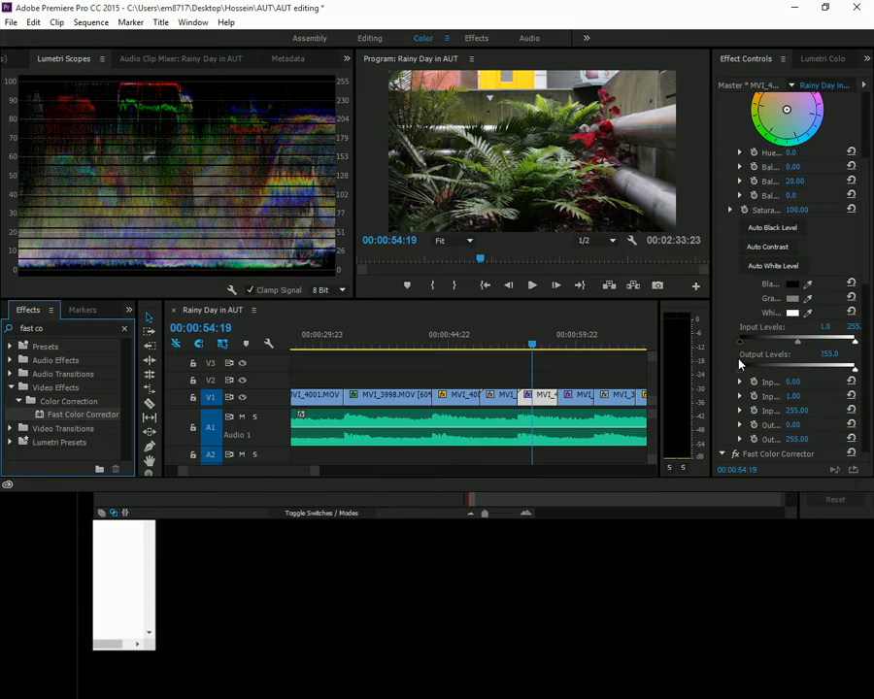
pyautogui.moveTo(743, 348)
pyautogui.mouseDown()
pyautogui.moveTo(750, 351)
pyautogui.moveTo(735, 355)
pyautogui.mouseUp()
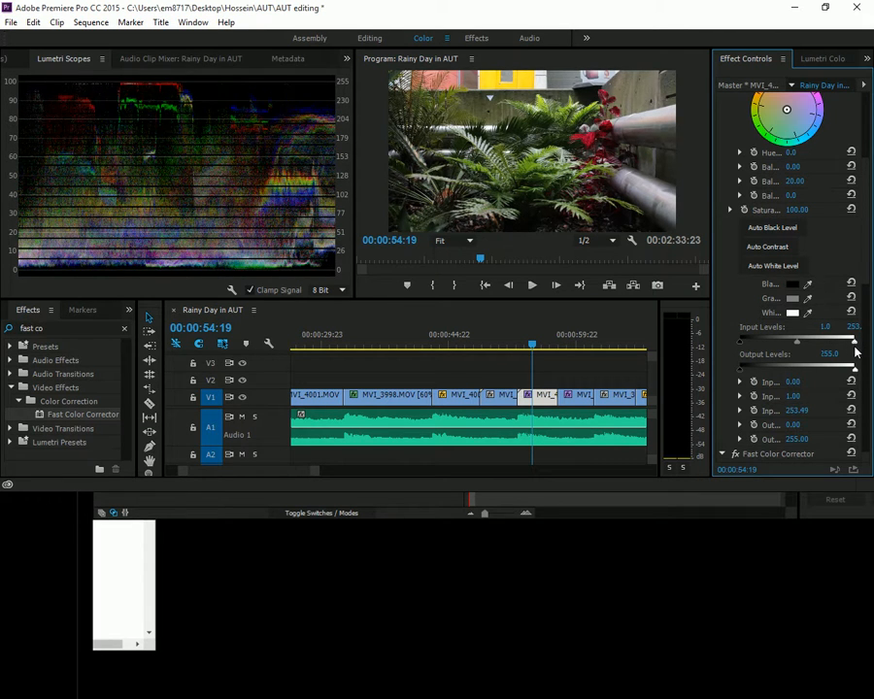
# Test the fern clip's output levels at 45.27 black and 208.22 white, and restore them to 0 and 255
pyautogui.moveTo(742, 367); pyautogui.dragTo(761, 374)
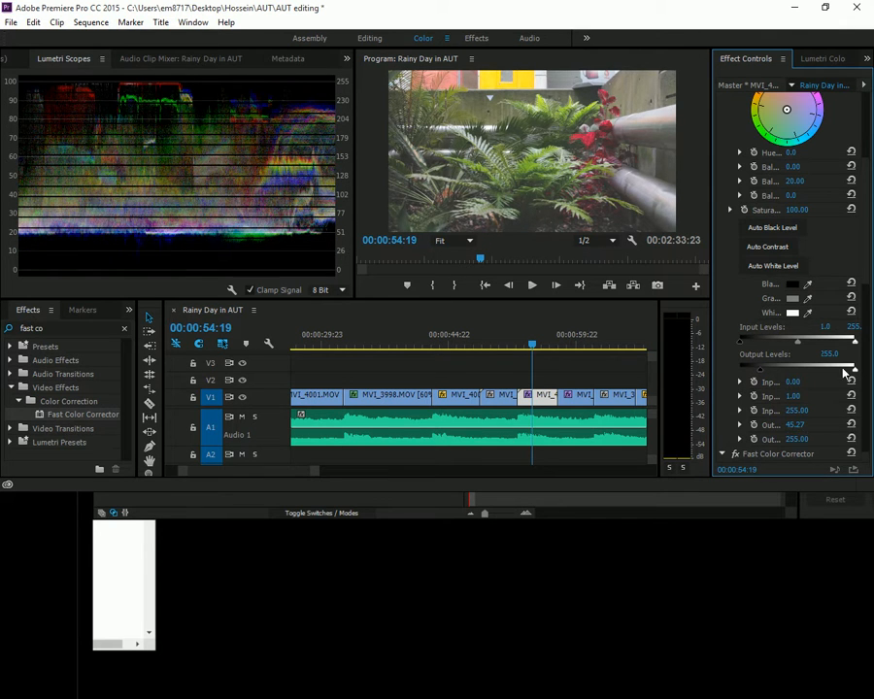
pyautogui.moveTo(854, 372); pyautogui.dragTo(835, 380)
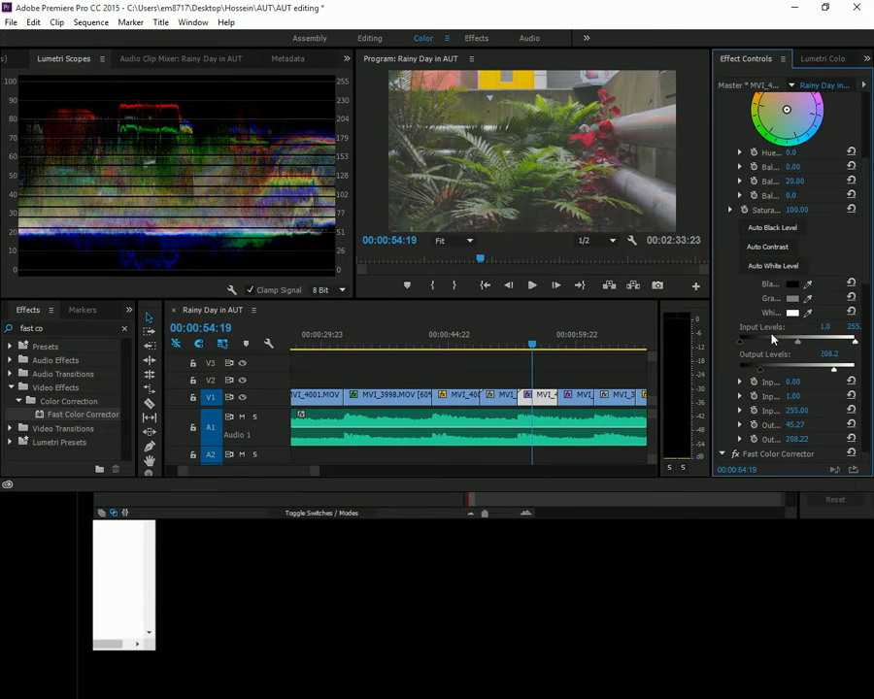
pyautogui.moveTo(761, 369); pyautogui.dragTo(740, 369)
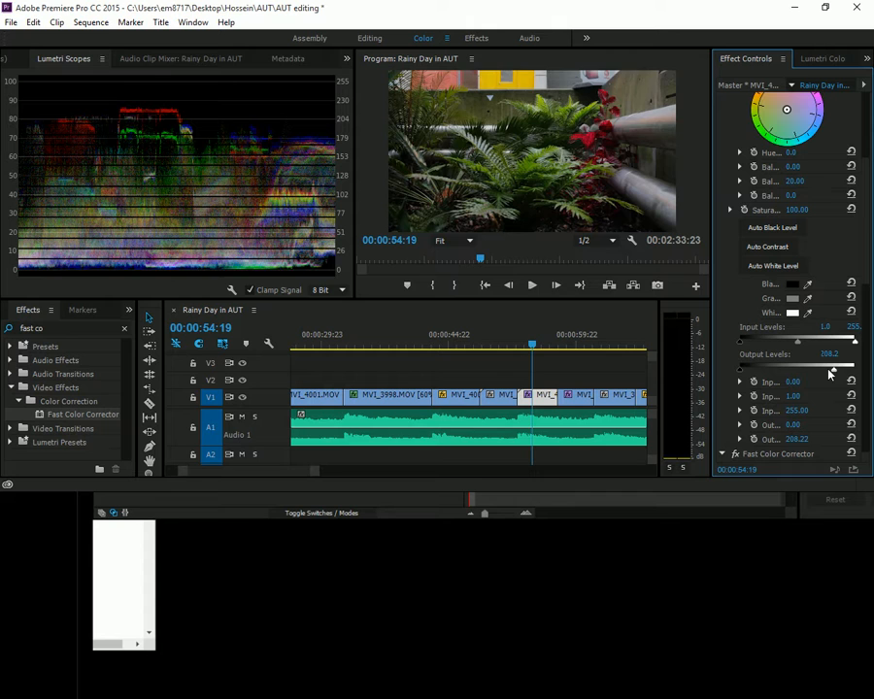
pyautogui.moveTo(835, 370); pyautogui.dragTo(856, 370)
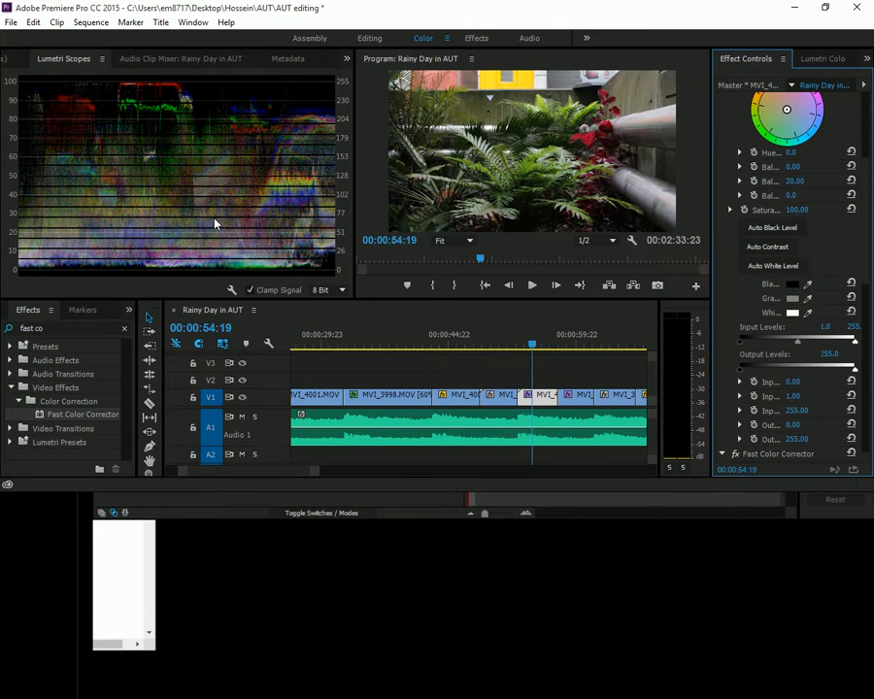
# Examine the waveform of MVI_4001.MOV with the playhead at 00:00:30:19 and at 00:00:28:05
pyautogui.moveTo(532, 346); pyautogui.dragTo(332, 367)
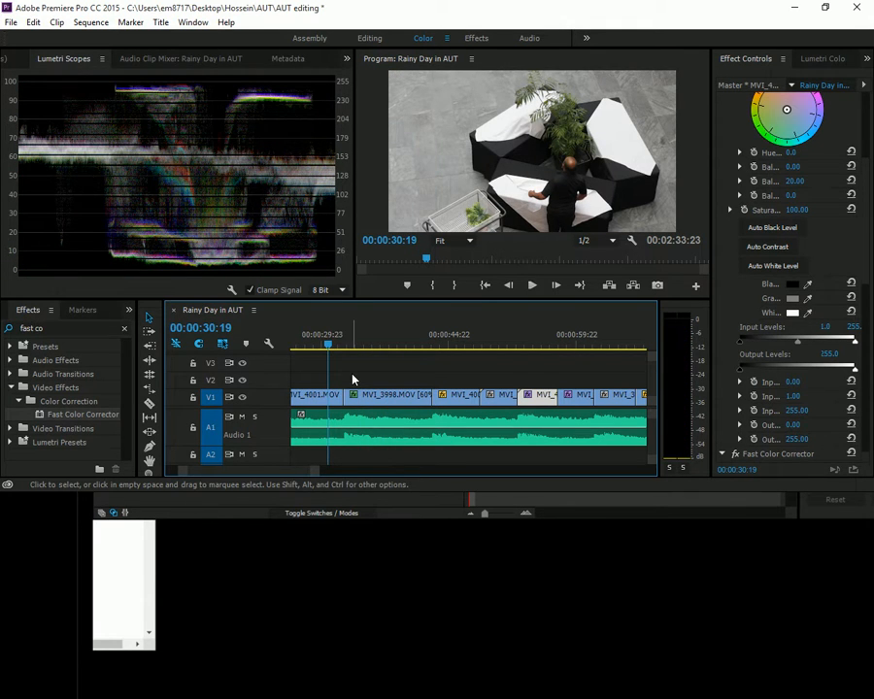
pyautogui.scroll(2, 357, 375)
pyautogui.click(375, 347)
pyautogui.moveTo(375, 348); pyautogui.dragTo(369, 347)
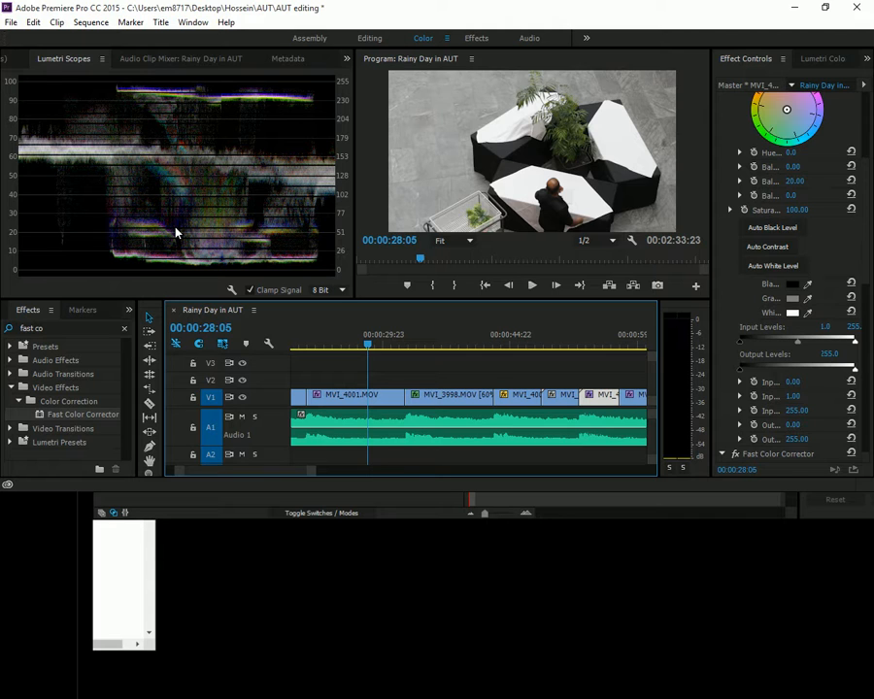
# Remove Fast Color Corrector from the MVI_3998.MOV clip on V1, with the playhead at 00:00:36:10
pyautogui.click(438, 346)
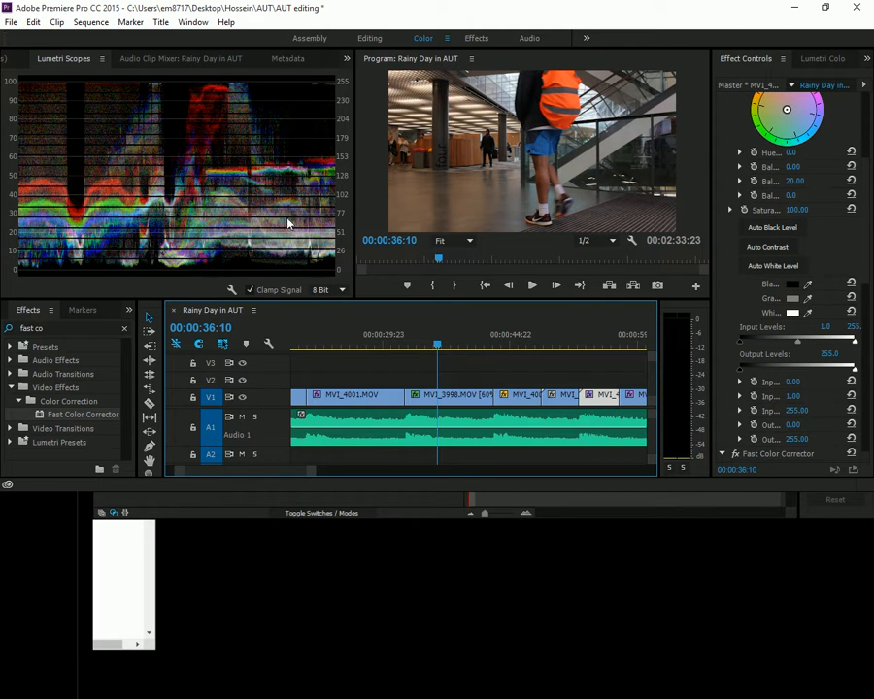
pyautogui.click(451, 396)
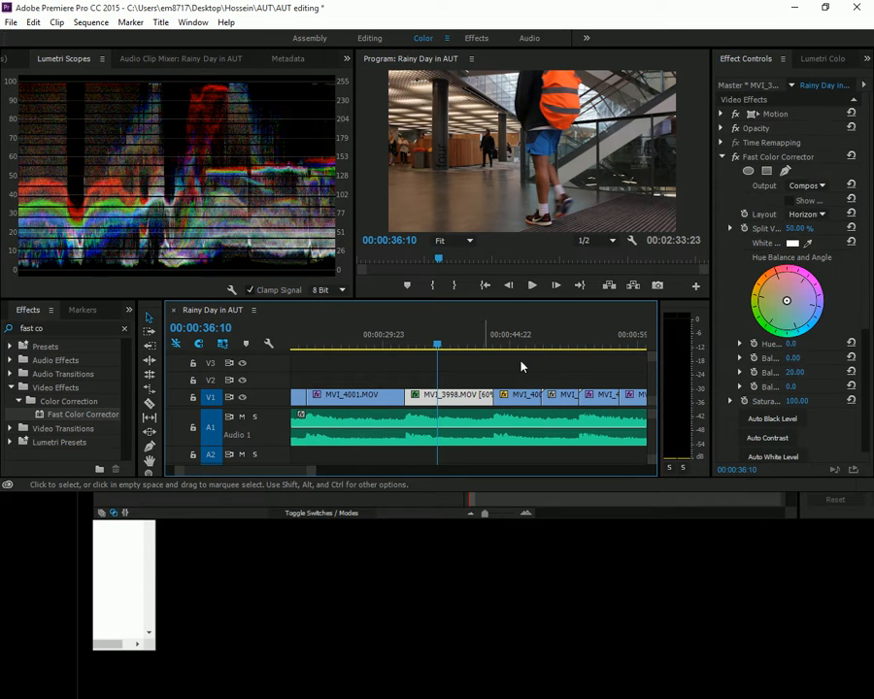
pyautogui.click(777, 161)
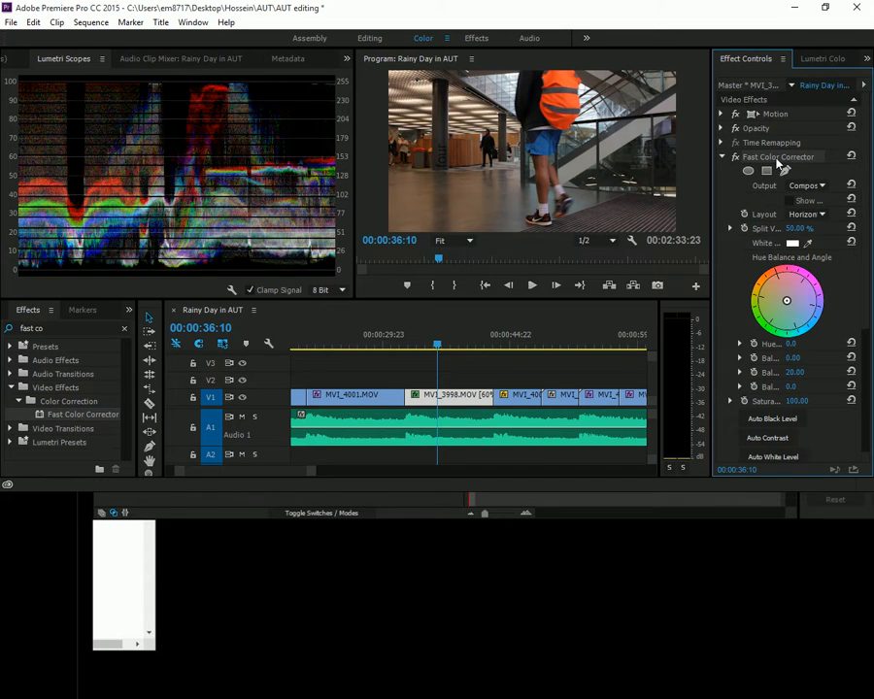
pyautogui.press('Delete')
# Apply Fast Color Corrector to the café seating clip at 00:00:45:09 and set its input white level to about 244.44
pyautogui.moveTo(512, 346); pyautogui.dragTo(514, 343)
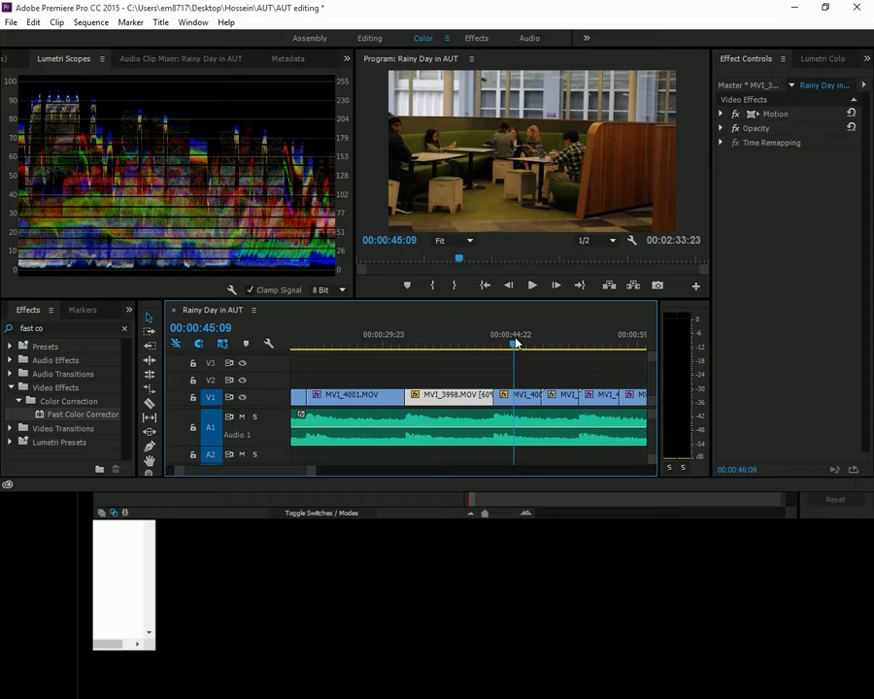
pyautogui.click(526, 394)
pyautogui.moveTo(46, 416); pyautogui.dragTo(514, 394)
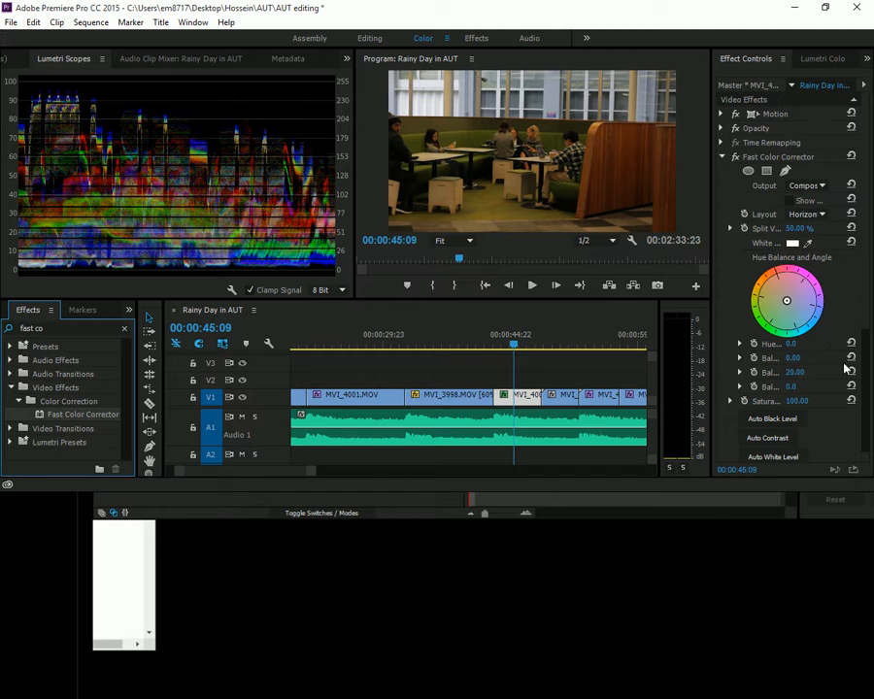
pyautogui.scroll(-5, 845, 367)
pyautogui.moveTo(853, 385); pyautogui.dragTo(857, 383)
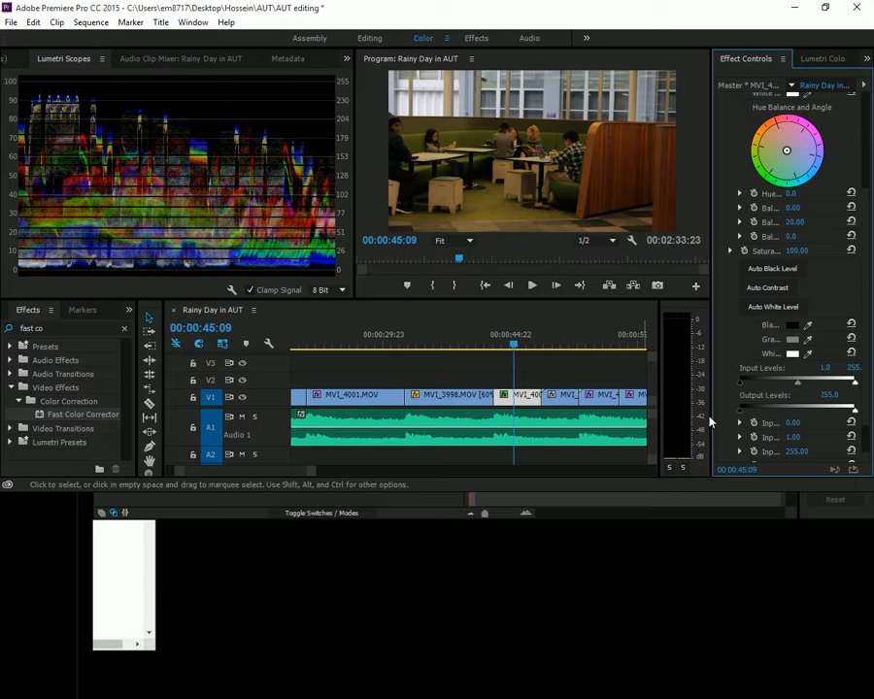
pyautogui.moveTo(854, 385); pyautogui.dragTo(851, 387)
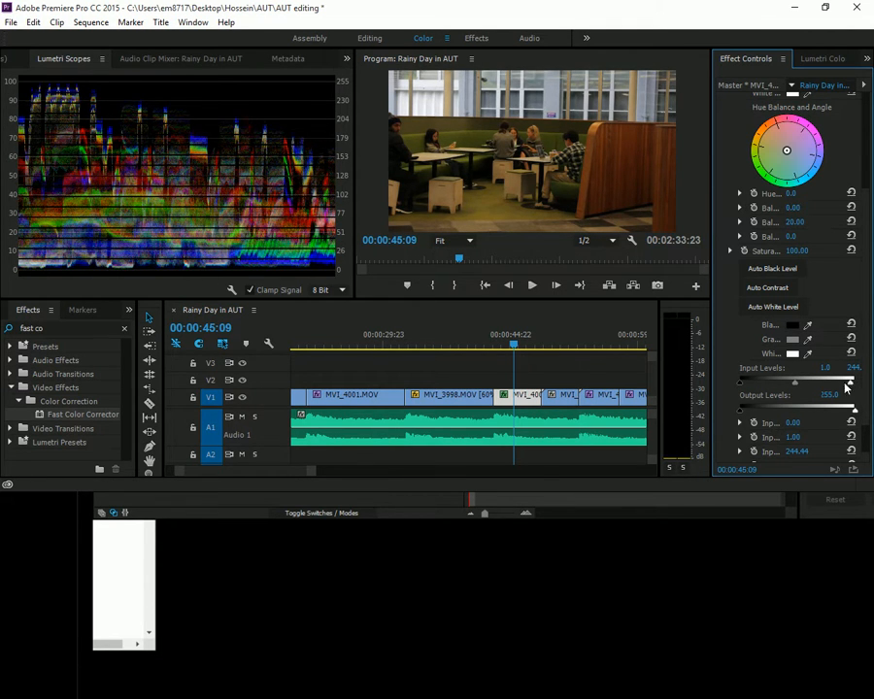
pyautogui.scroll(5, 780, 235)
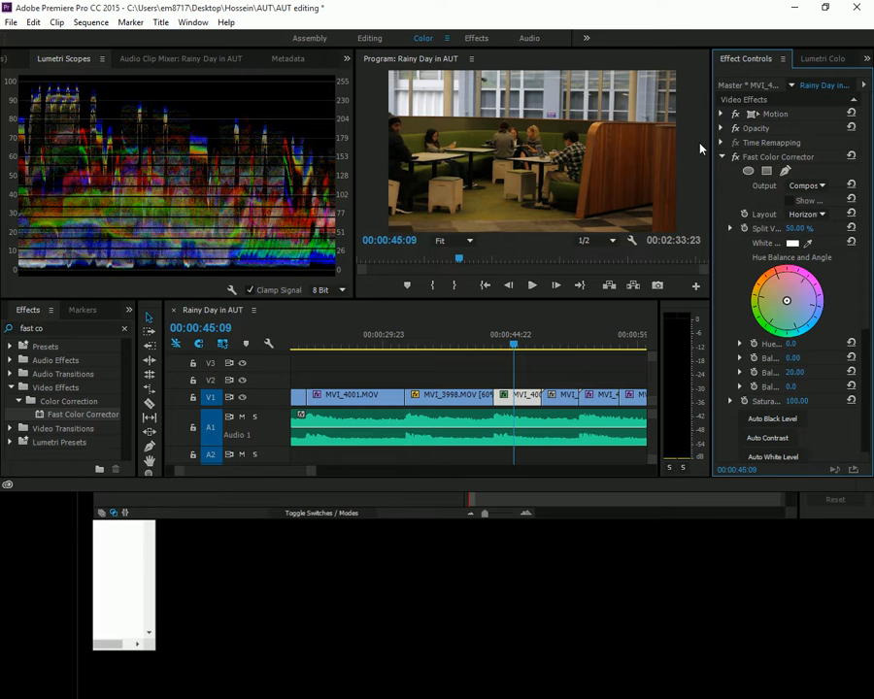
# Place the playhead at 00:00:29:06, review the color correction stages in the Notepad notes, and return to Premiere Pro
pyautogui.moveTo(523, 340); pyautogui.dragTo(379, 366)
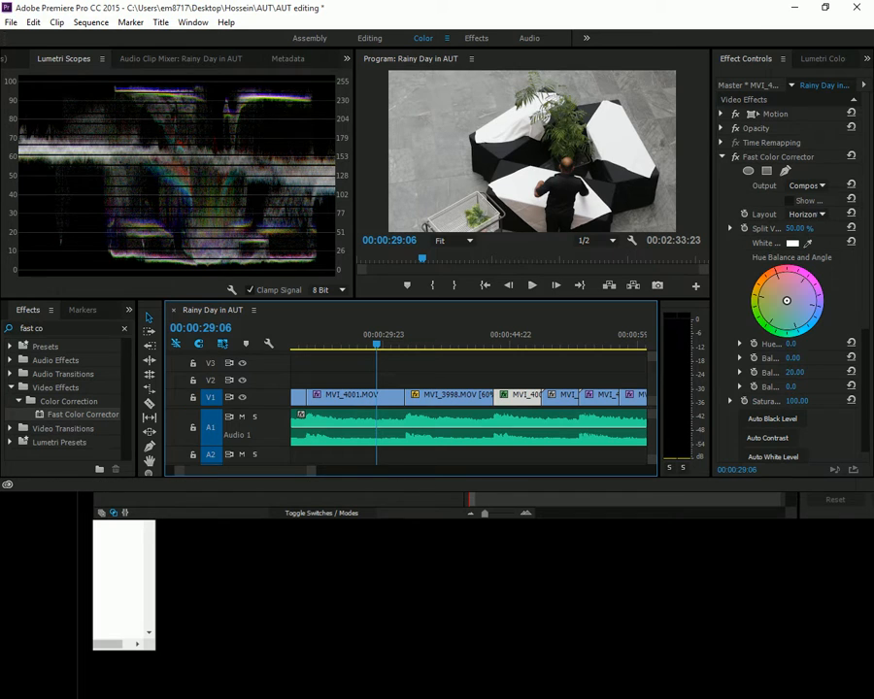
pyautogui.hotkey('alt', 'Tab')
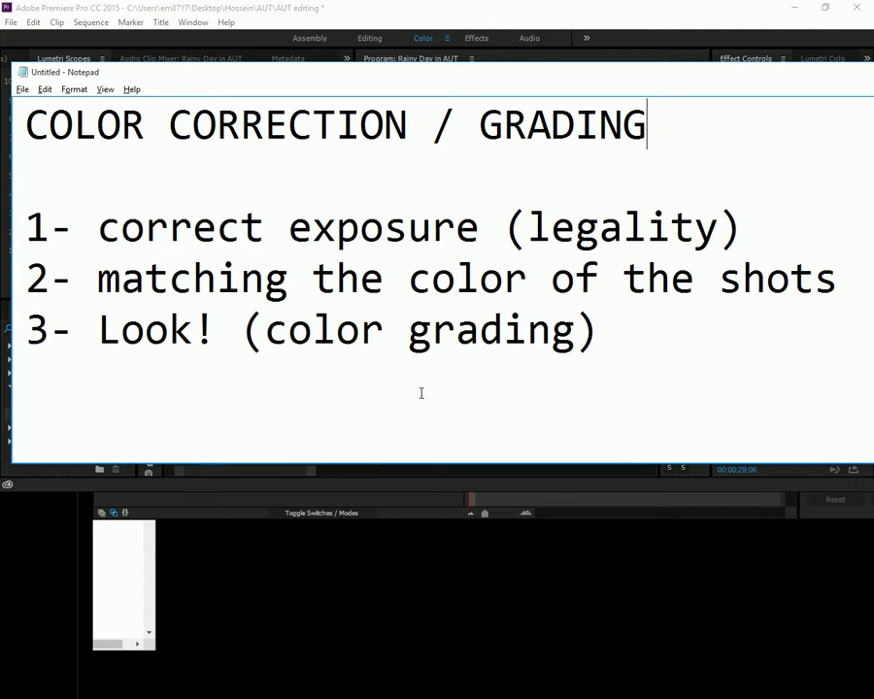
pyautogui.click(315, 8)
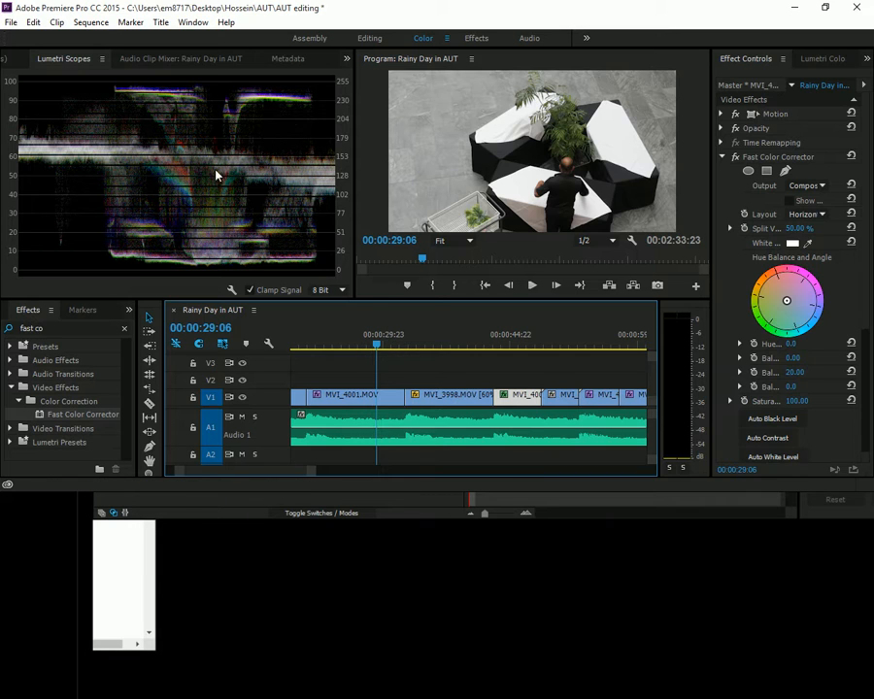
# Compare the waveforms of MVI_4001.MOV and MVI_3998.MOV, and examine MVI_4001.MOV in a maximized Program monitor up to 00:00:32:03
pyautogui.click(394, 346)
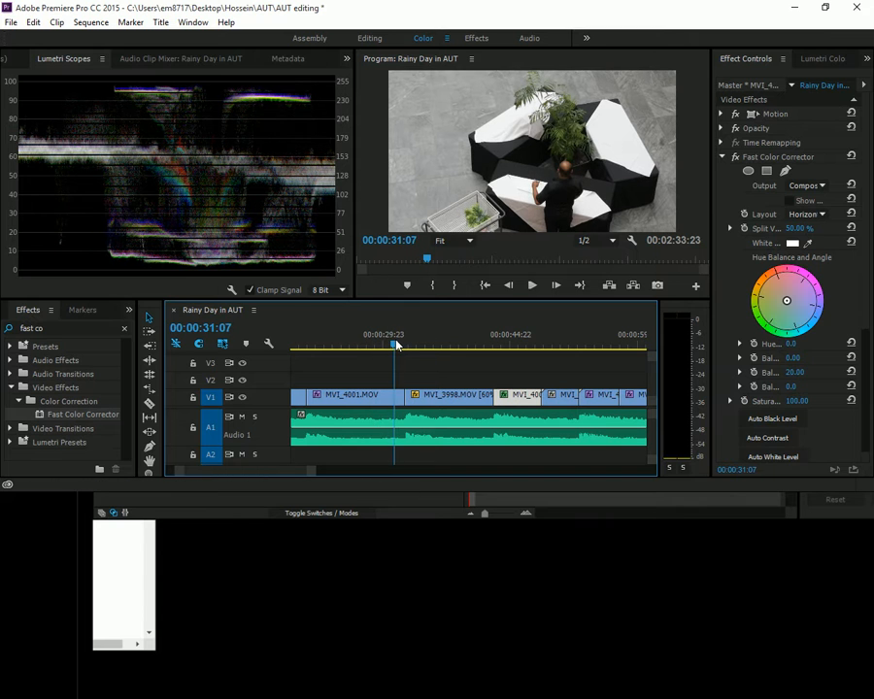
pyautogui.moveTo(395, 340); pyautogui.dragTo(427, 344)
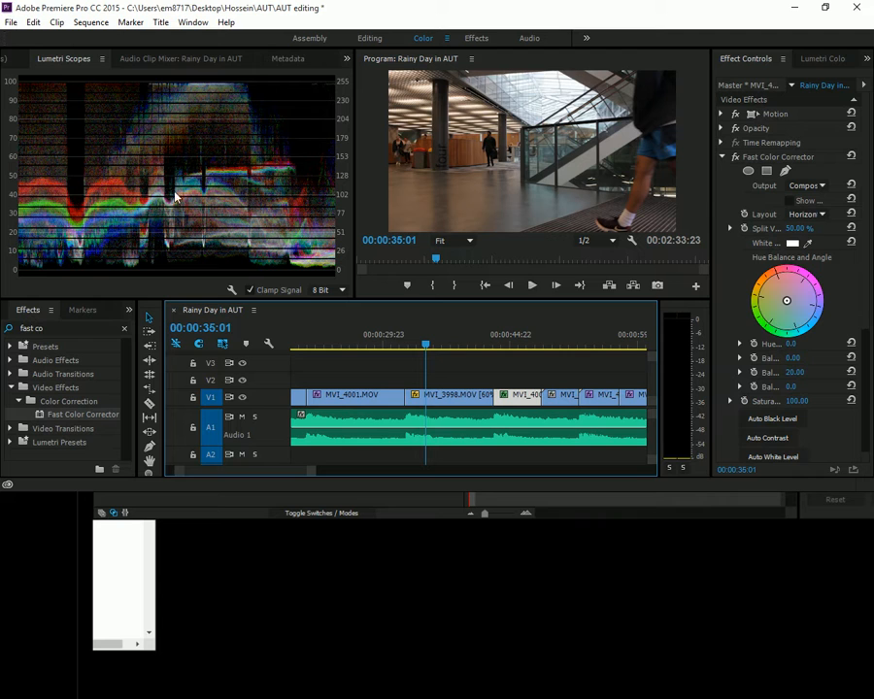
pyautogui.click(384, 343)
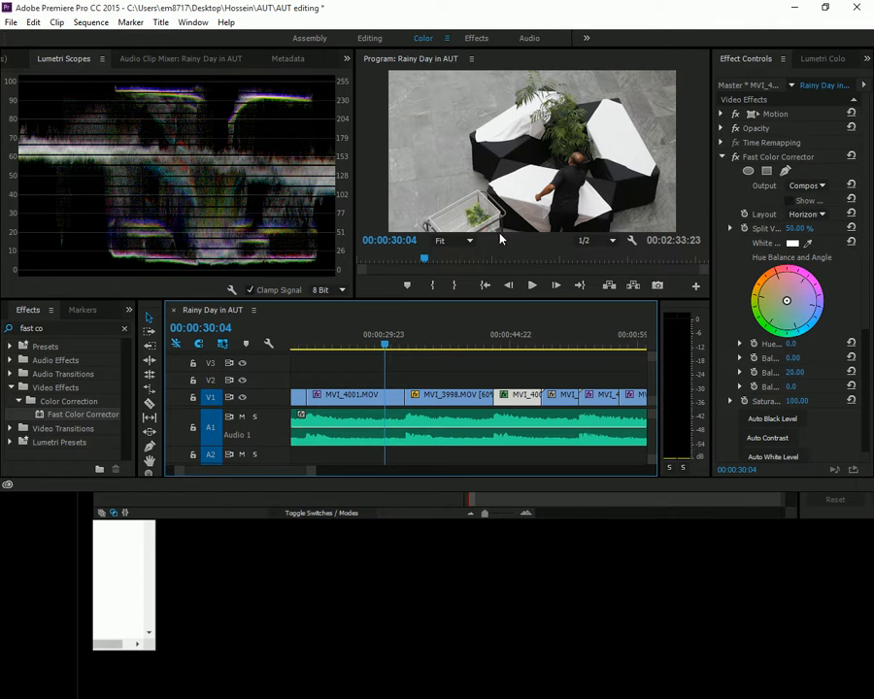
pyautogui.press('`')
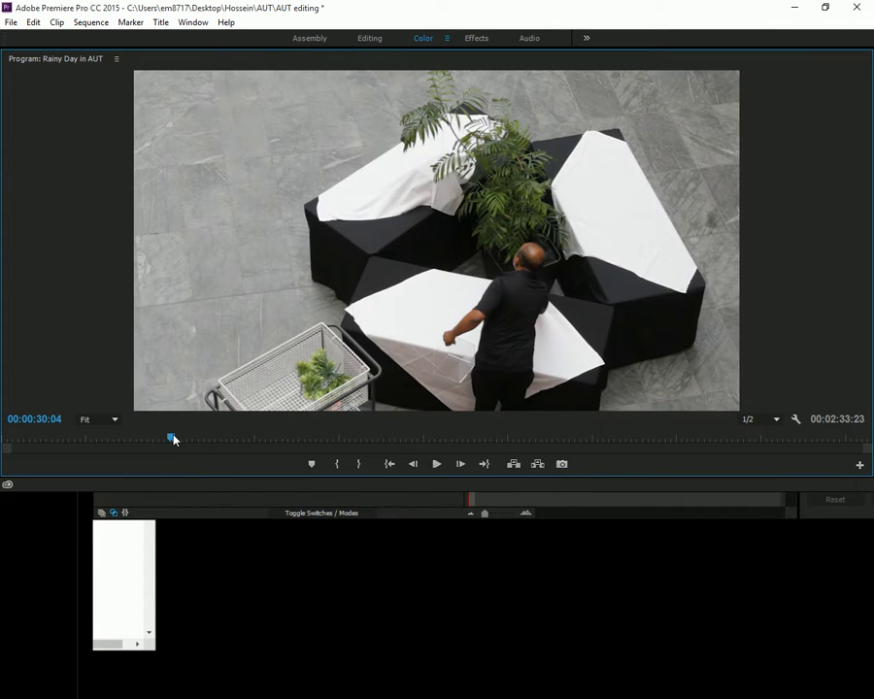
pyautogui.moveTo(173, 439)
pyautogui.mouseDown()
pyautogui.moveTo(194, 438)
pyautogui.moveTo(182, 439)
pyautogui.mouseUp()
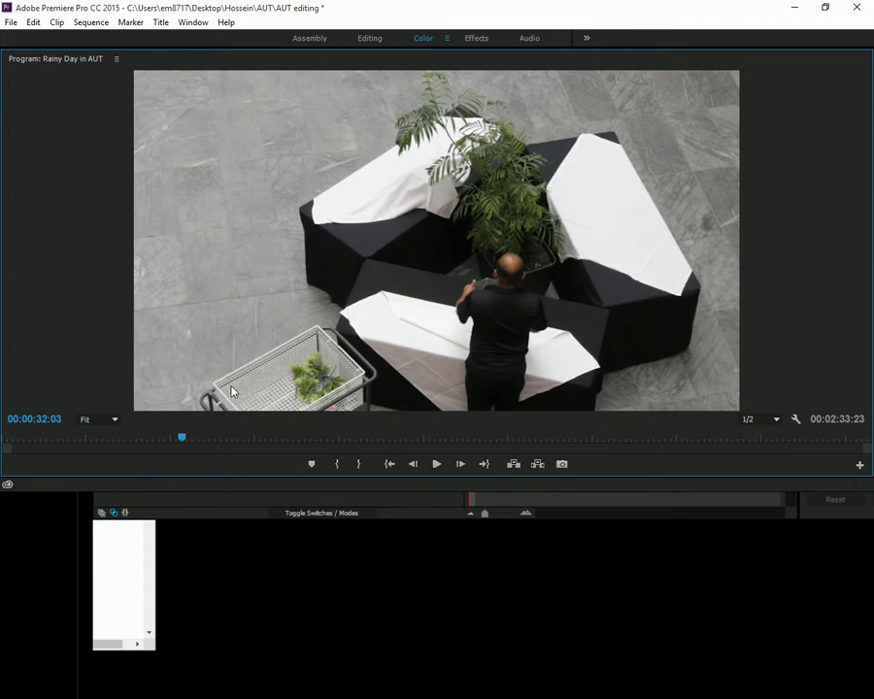
pyautogui.press('`')
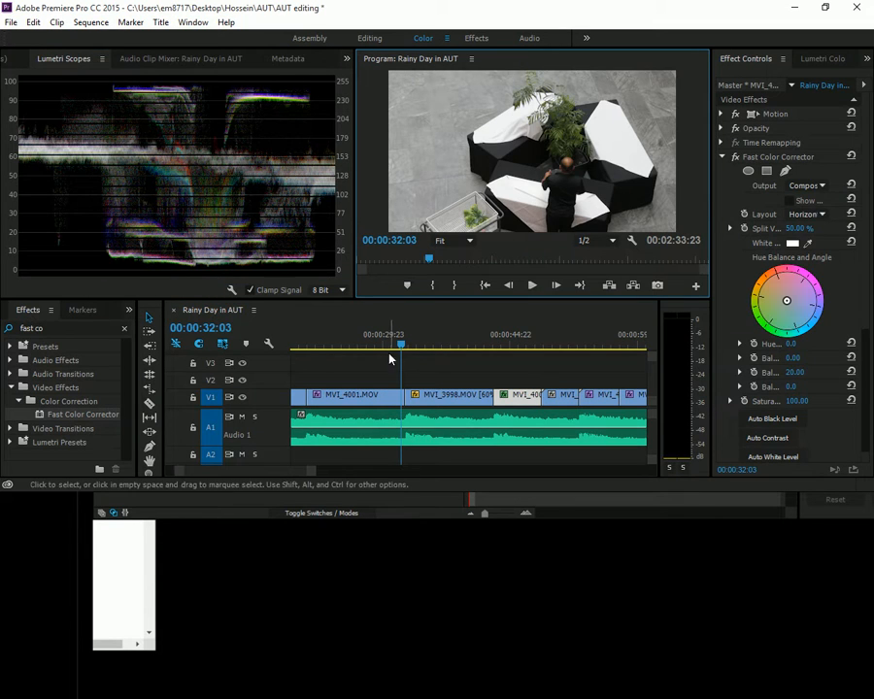
# Apply Fast Color Corrector to the MVI_3998.MOV clip at 00:00:34:04
pyautogui.moveTo(400, 345); pyautogui.dragTo(421, 345)
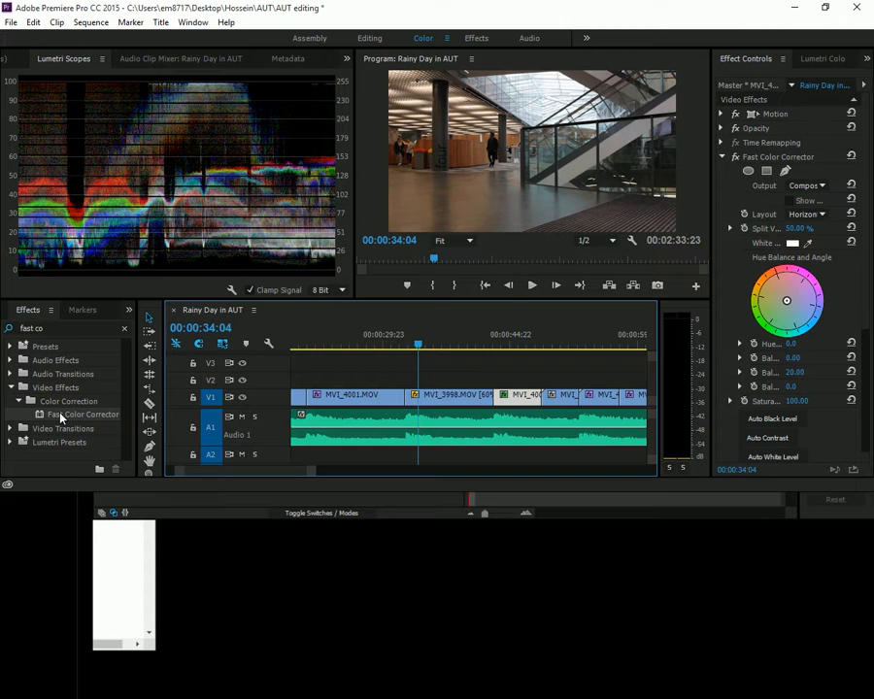
pyautogui.click(95, 416)
pyautogui.moveTo(95, 415); pyautogui.dragTo(418, 396)
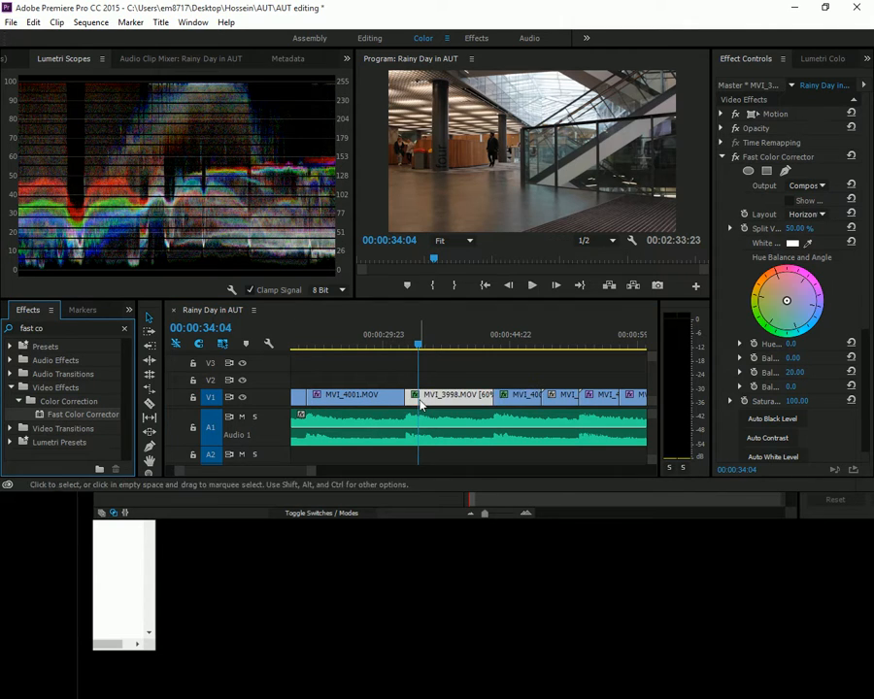
# Test a strong magenta hue balance of magnitude 100 at -63.2° on MVI_3998.MOV at 00:00:34:18, and undo it
pyautogui.click(423, 345)
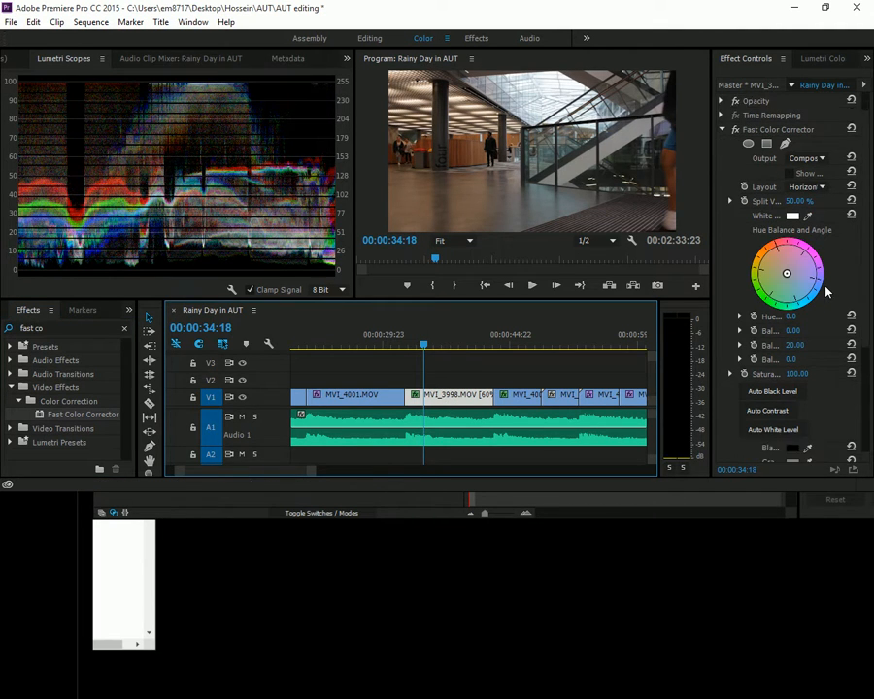
pyautogui.scroll(-3, 821, 290)
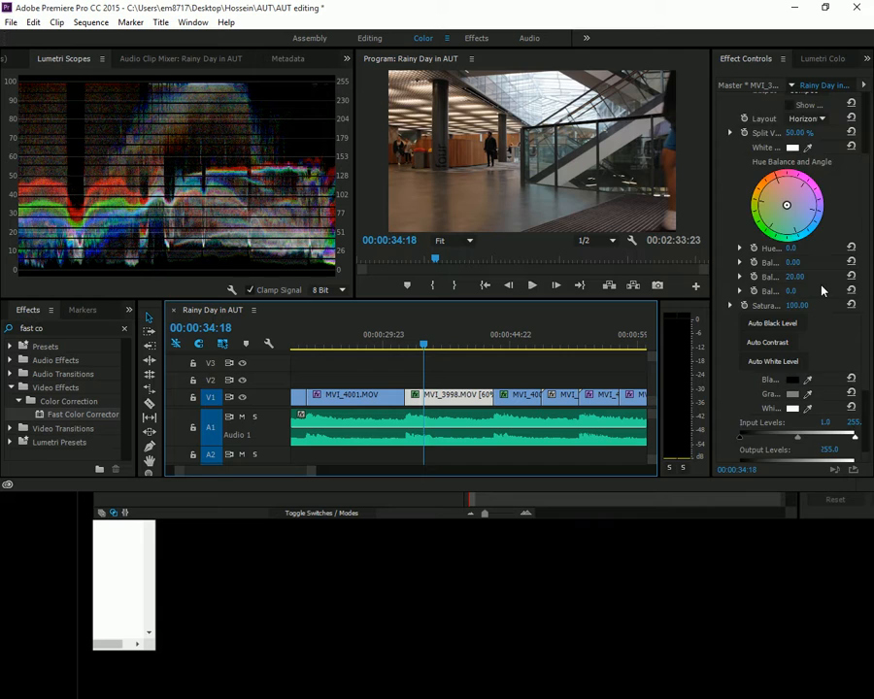
pyautogui.scroll(3, 821, 290)
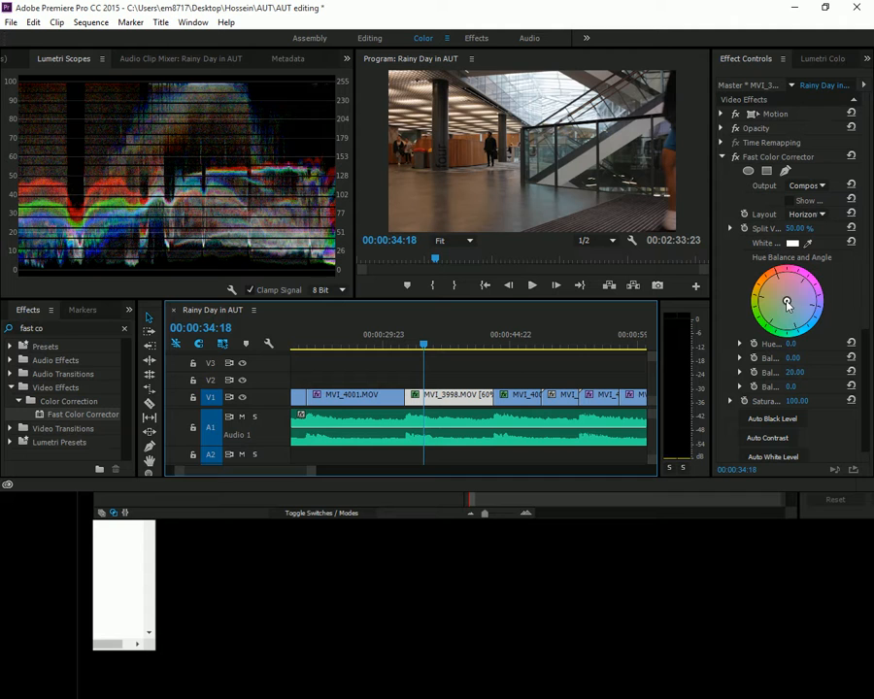
pyautogui.moveTo(787, 304); pyautogui.dragTo(802, 275)
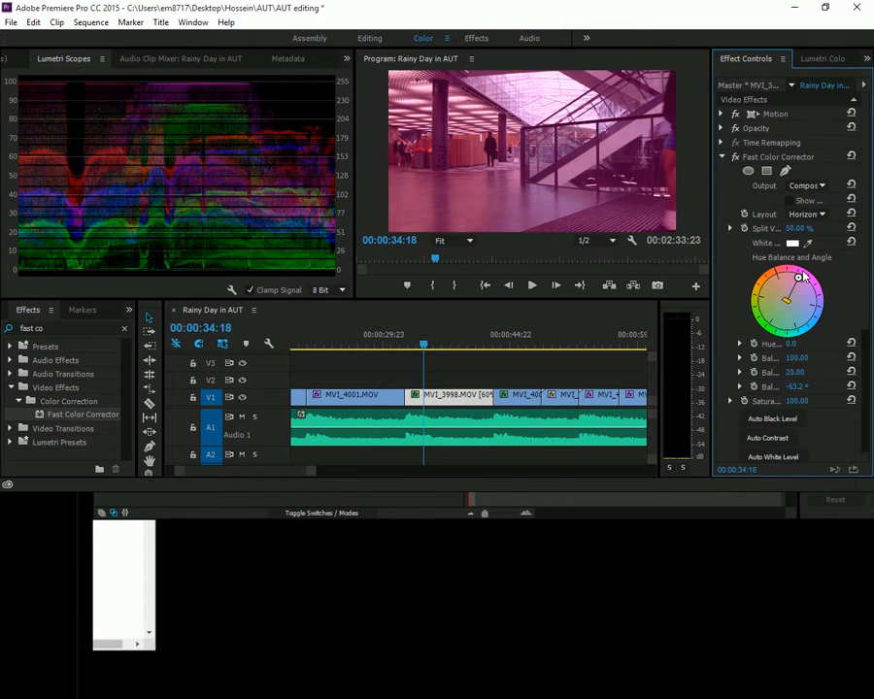
pyautogui.hotkey('ctrl', 'z')
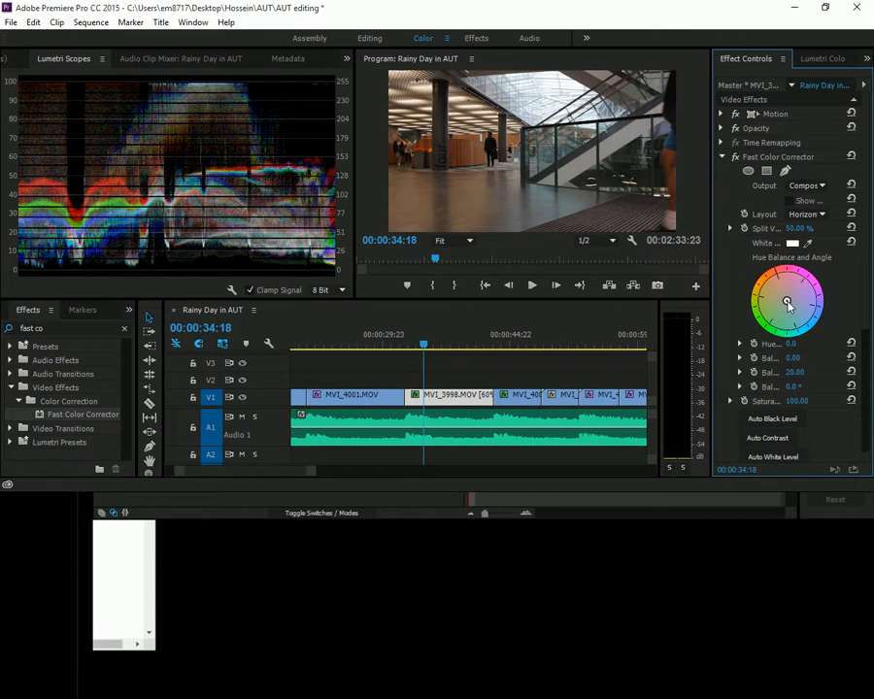
# Shift MVI_3998.MOV's hue balance towards blue with magnitude 17.24 and angle 45.0°, and compare it with the effect disabled and enabled
pyautogui.moveTo(788, 304); pyautogui.dragTo(788, 305)
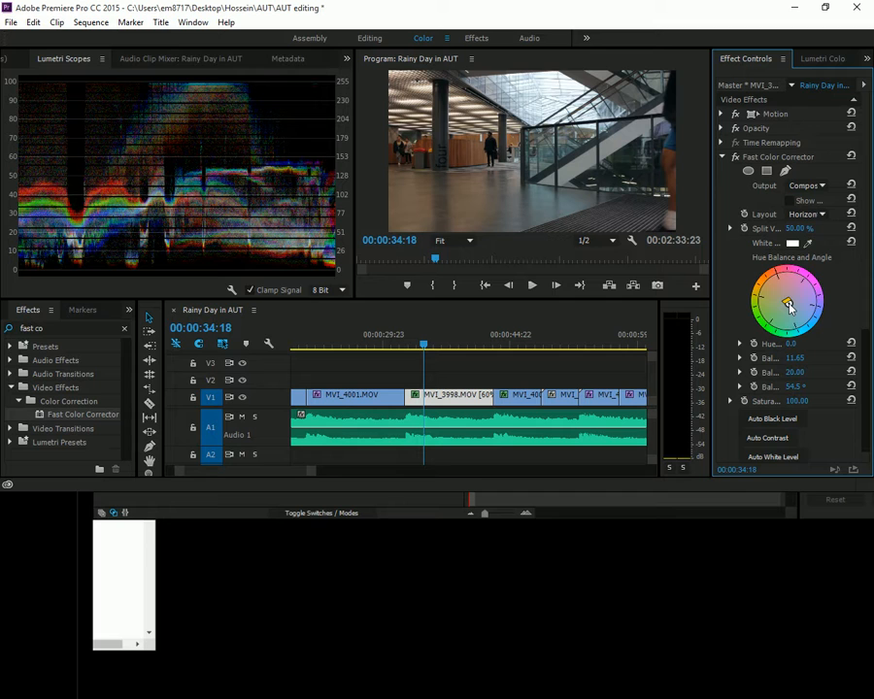
pyautogui.moveTo(789, 305); pyautogui.dragTo(788, 304)
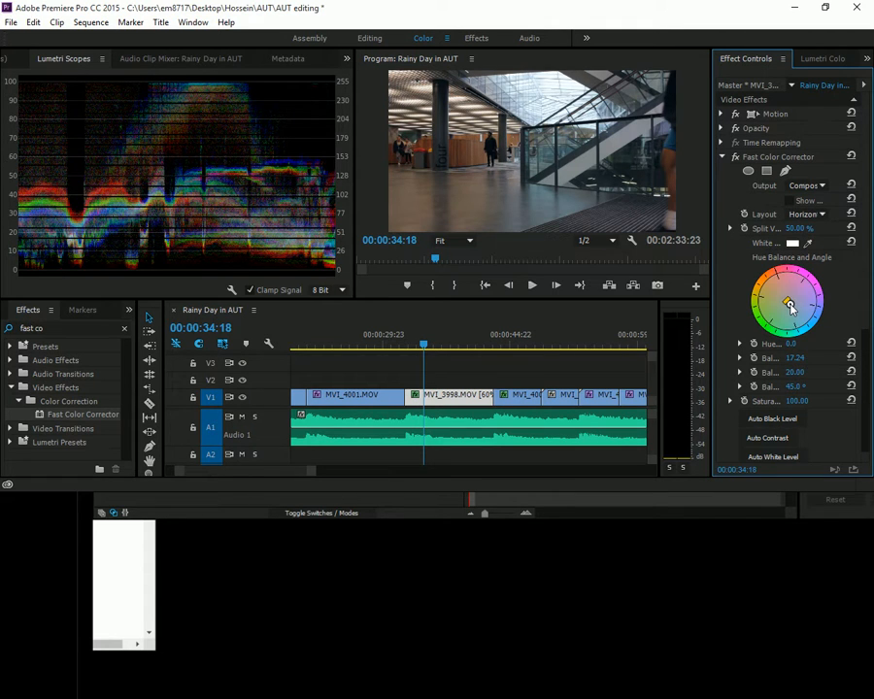
pyautogui.click(736, 156)
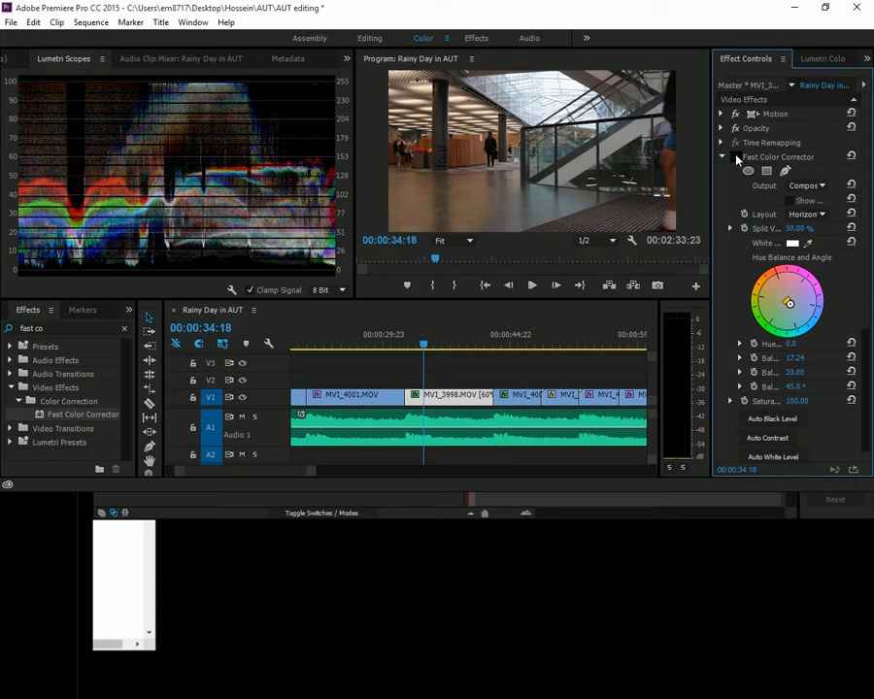
pyautogui.click(736, 157)
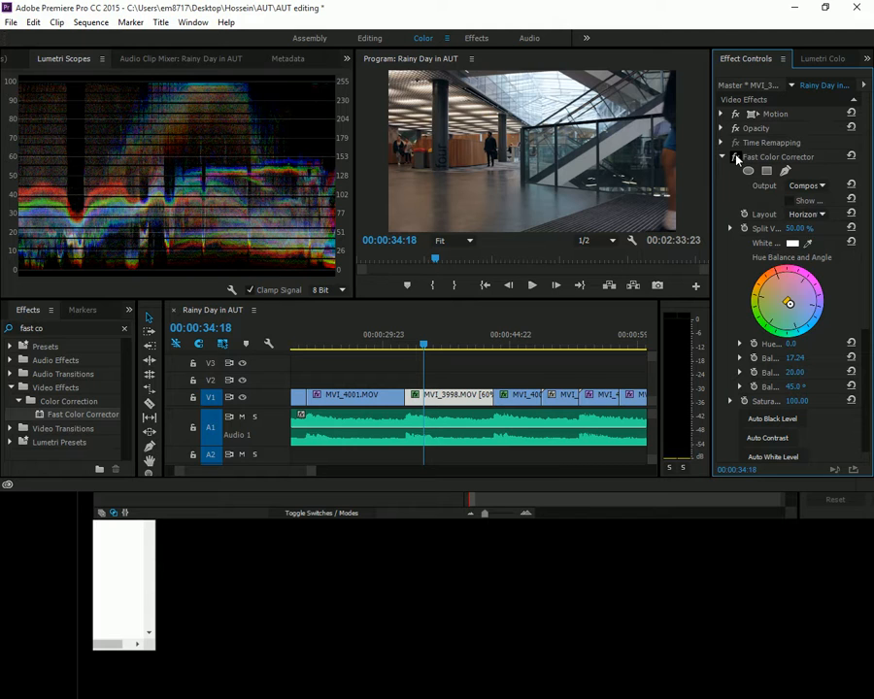
# Play across the cut from MVI_4001.MOV to MVI_3998.MOV to compare the colors of the two shots
pyautogui.click(389, 344)
pyautogui.moveTo(391, 345)
pyautogui.mouseDown()
pyautogui.moveTo(420, 354)
pyautogui.moveTo(401, 353)
pyautogui.mouseUp()
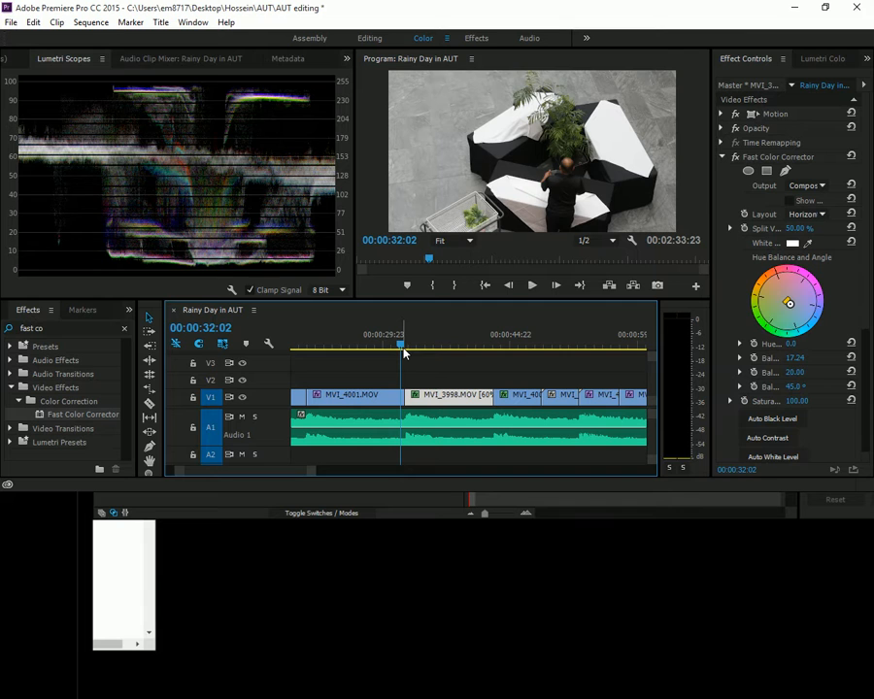
pyautogui.press('space')
pyautogui.press('space')
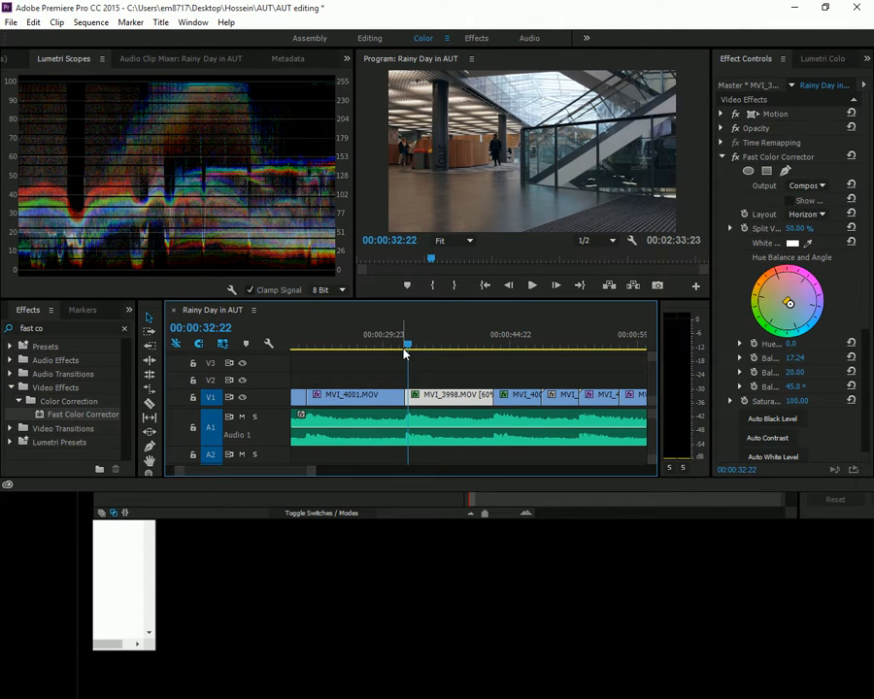
# Compare MVI_3998.MOV at 00:00:35:11 with Fast Color Corrector repeatedly disabled and enabled, leaving the effect on
pyautogui.moveTo(398, 346); pyautogui.dragTo(431, 352)
pyautogui.click(740, 159)
pyautogui.click(740, 159)
pyautogui.click(740, 159)
pyautogui.click(740, 159)
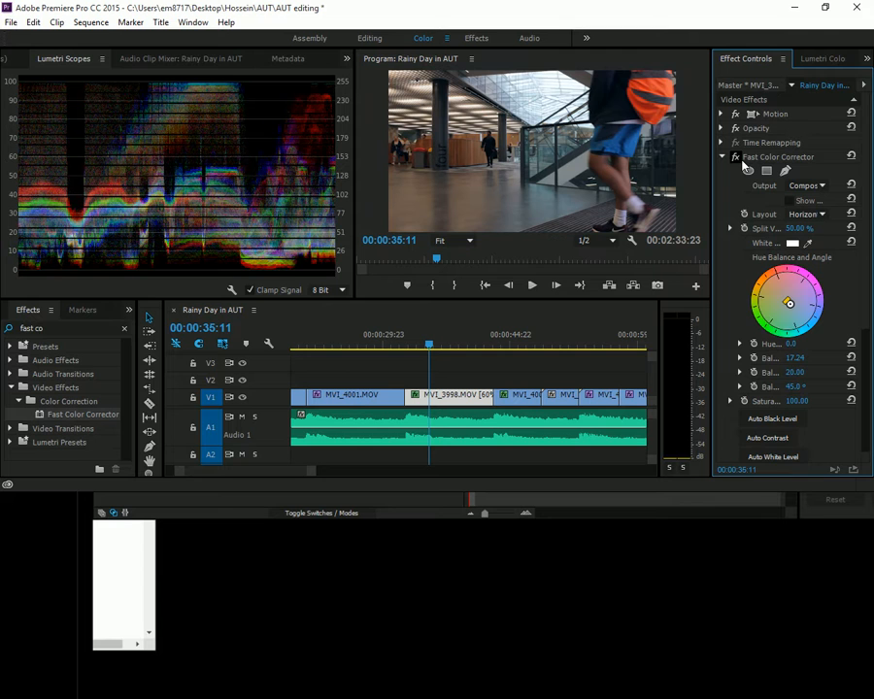
pyautogui.click(740, 159)
pyautogui.click(740, 159)
# Fit the whole sequence in the timeline, clear the effects search, and show the project's media items
pyautogui.moveTo(430, 345); pyautogui.dragTo(402, 347)
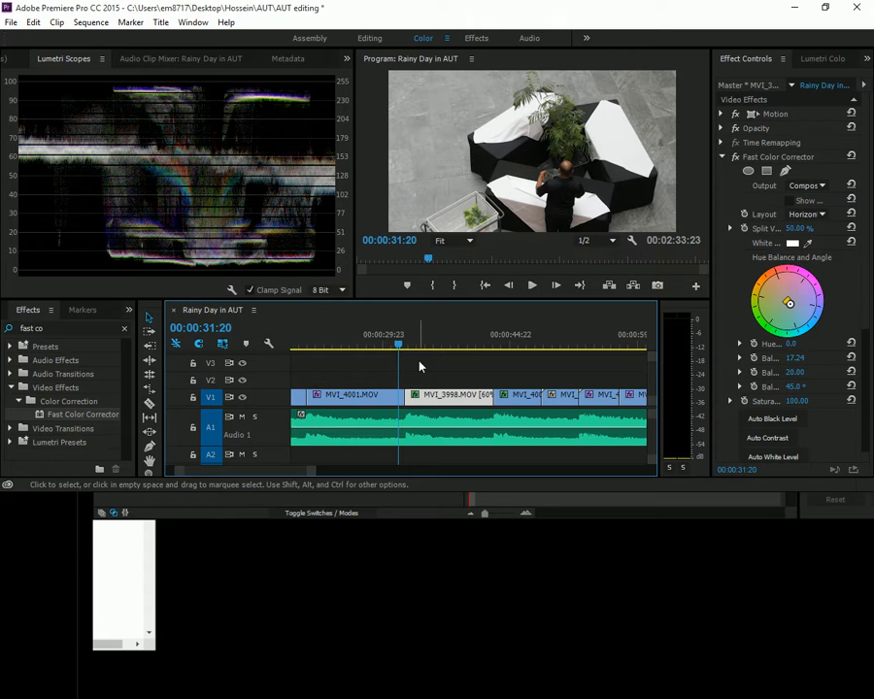
pyautogui.press('\\')
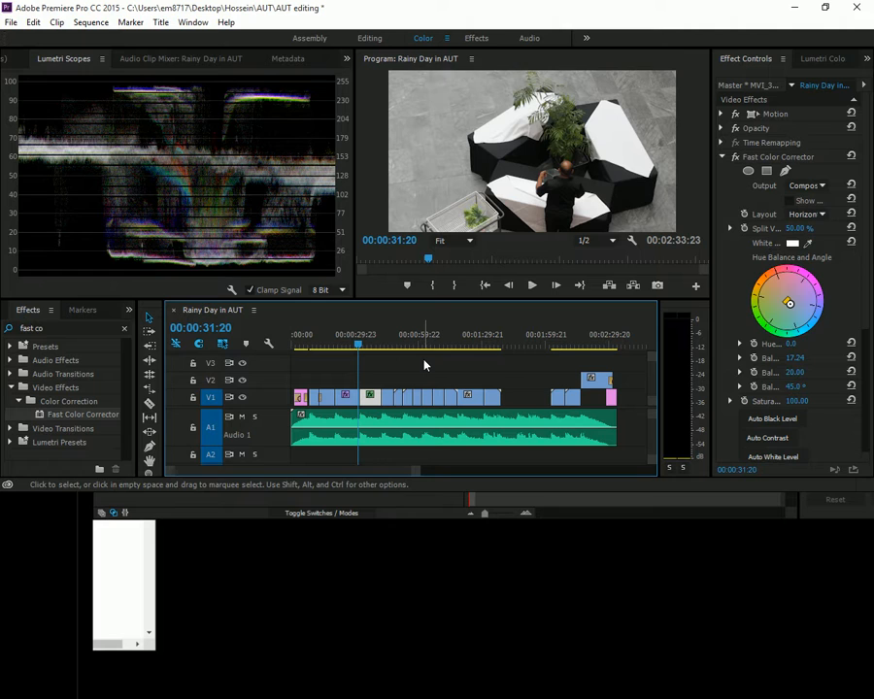
pyautogui.click(123, 330)
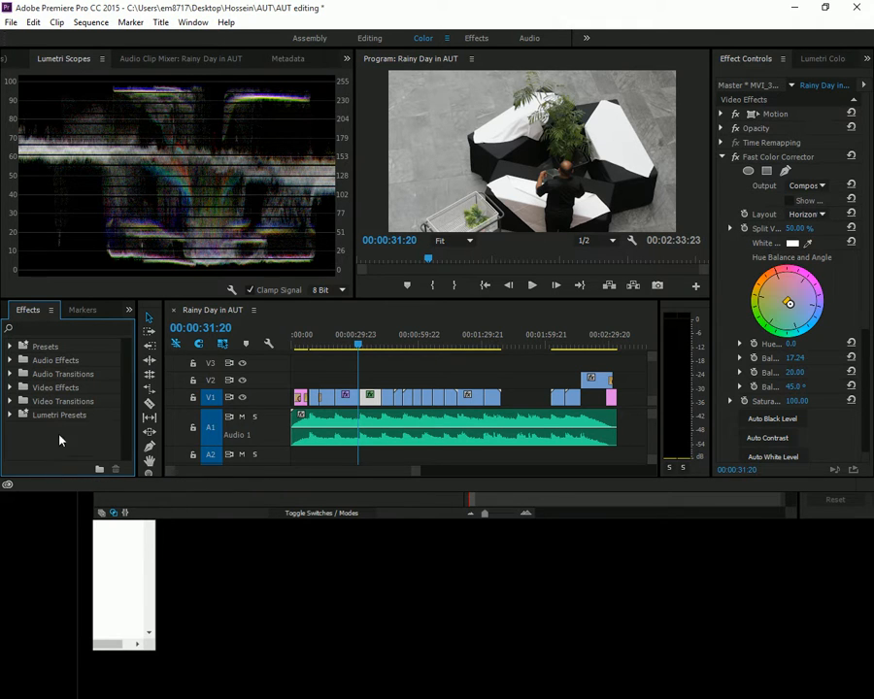
pyautogui.hotkey('shift', '1')
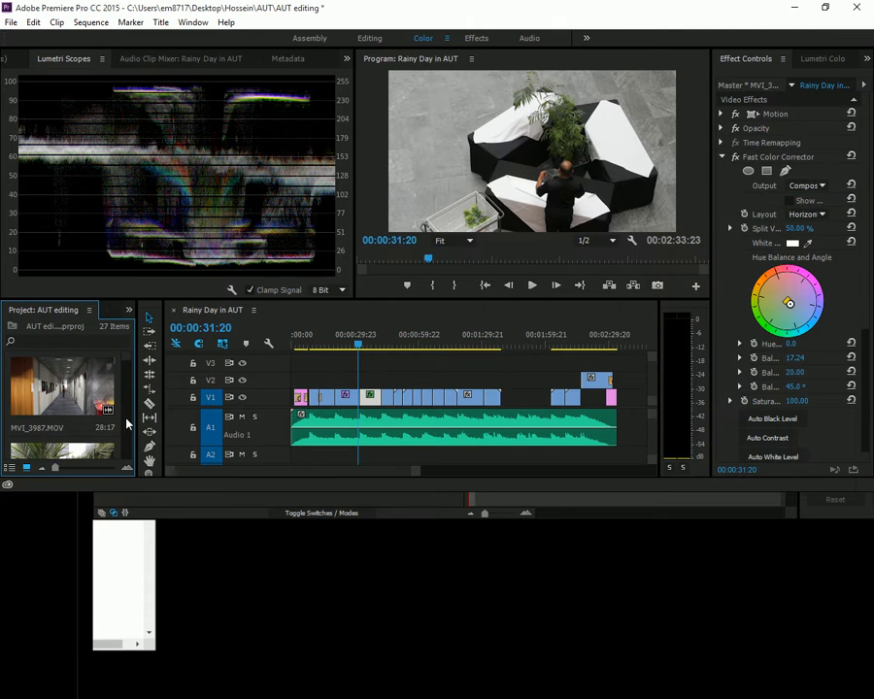
# Delete the two existing Adjustment Layer items from the project's media
pyautogui.press('`')
pyautogui.click(835, 470)
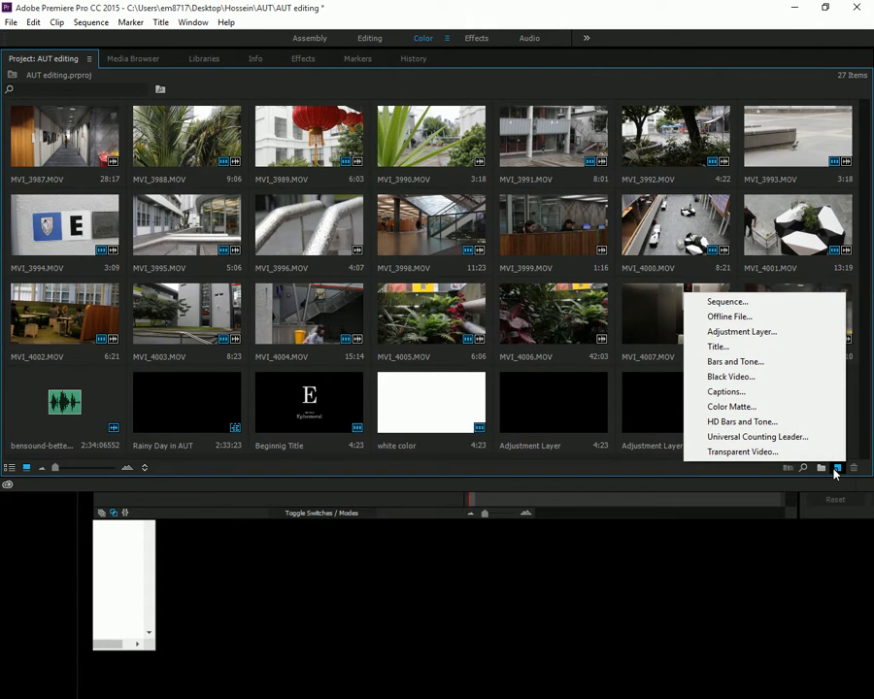
pyautogui.click(853, 439)
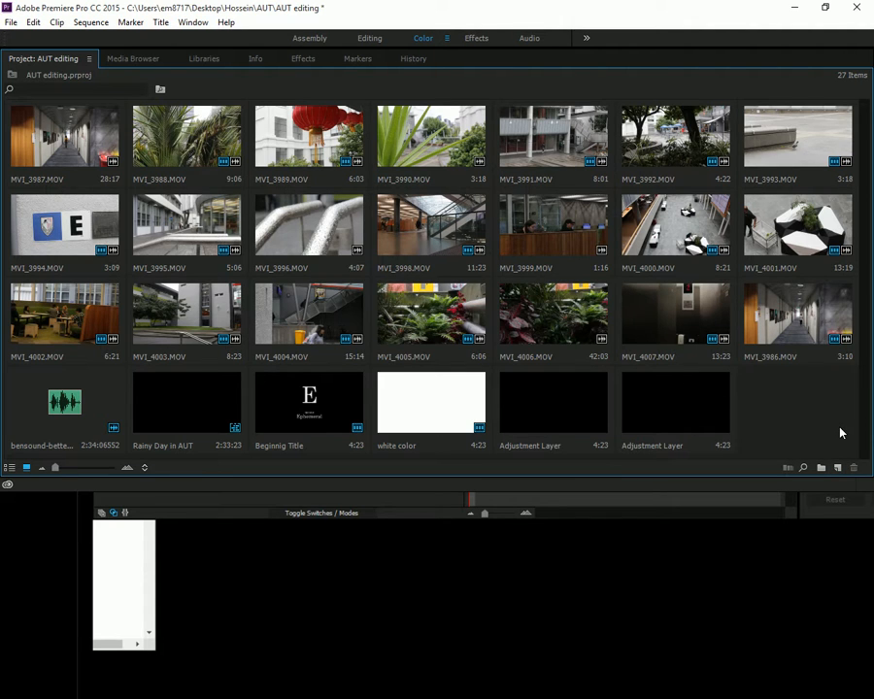
pyautogui.moveTo(779, 404); pyautogui.dragTo(551, 446)
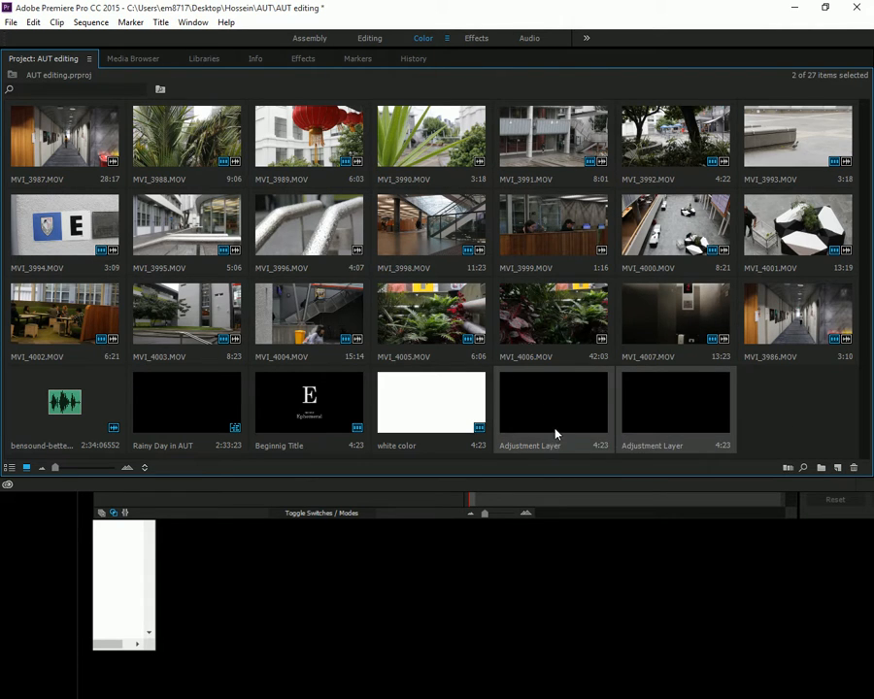
pyautogui.press('Delete')
pyautogui.press('`')
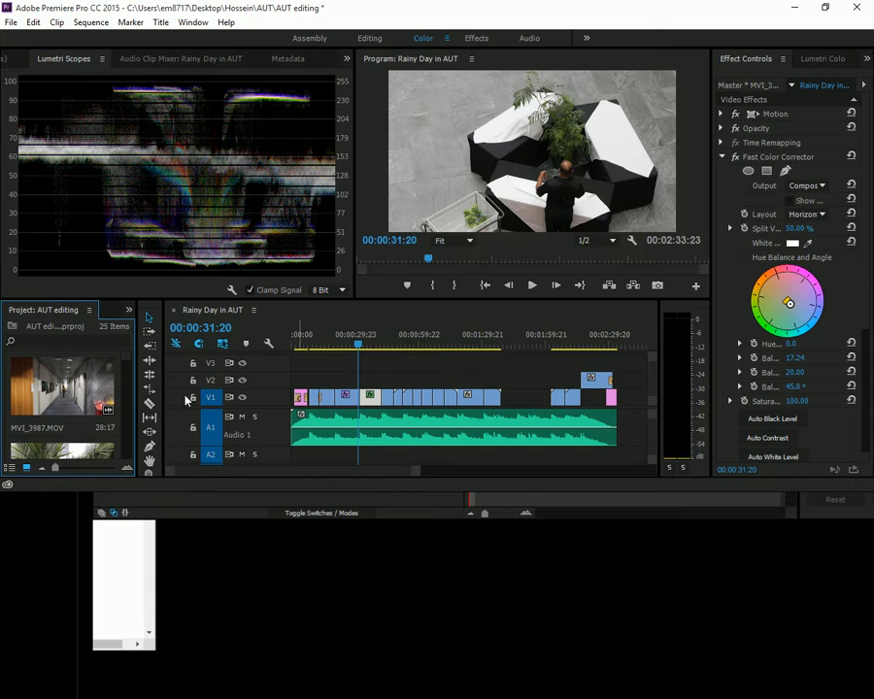
# Maximize and restore the timeline, effect controls and scopes in turn, ending with the project's media items maximized
pyautogui.press('`')
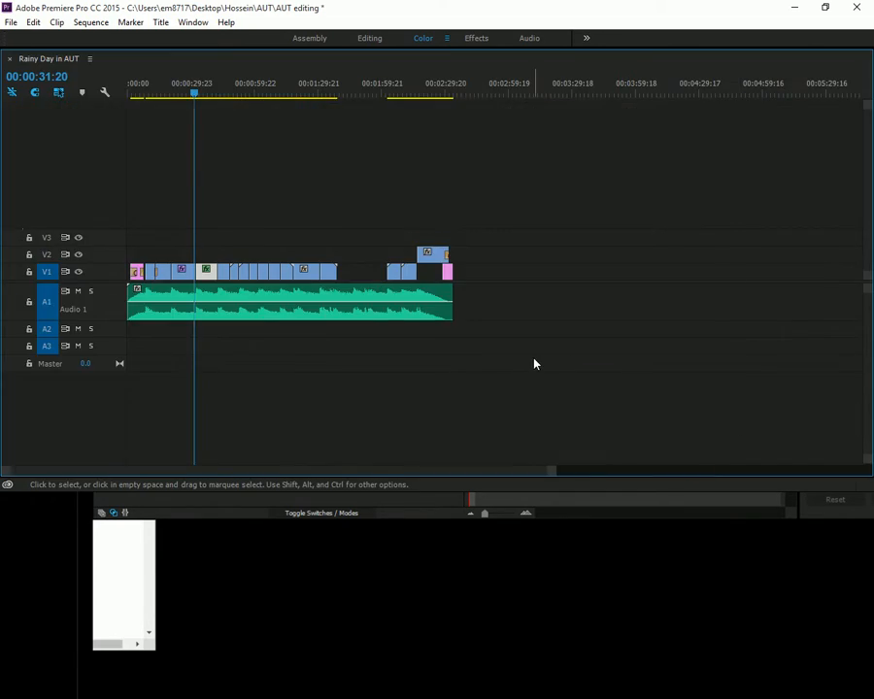
pyautogui.press('`')
pyautogui.press('`')
pyautogui.press('`')
pyautogui.press('`')
pyautogui.press('`')
pyautogui.press('`')
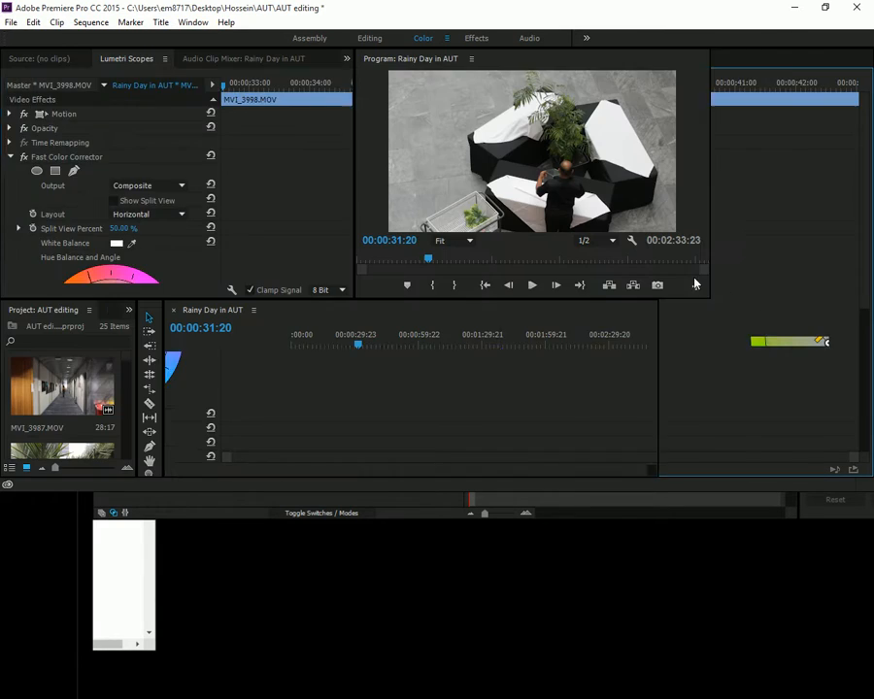
pyautogui.press('`')
pyautogui.press('`')
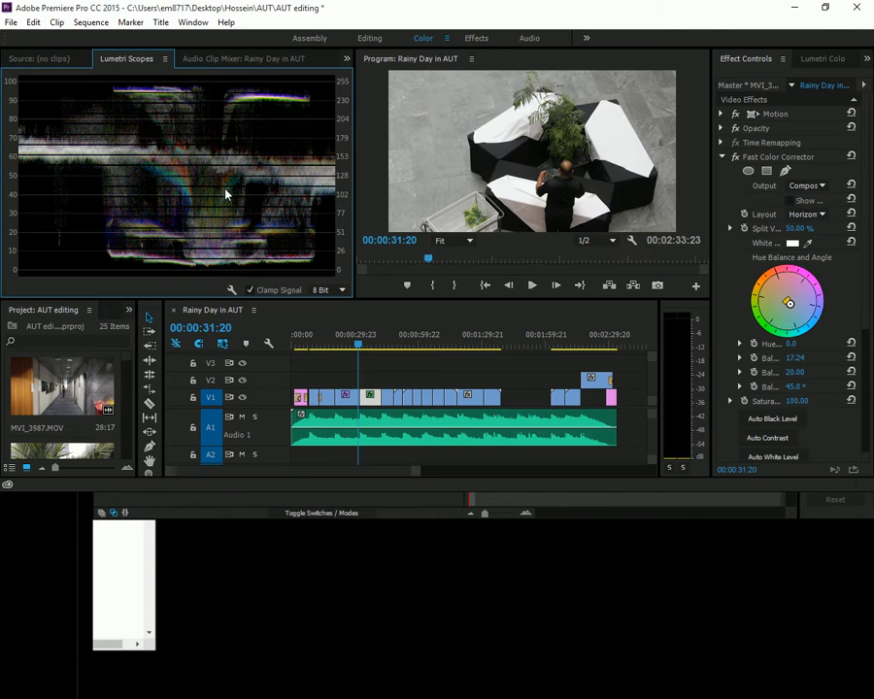
pyautogui.press('`')
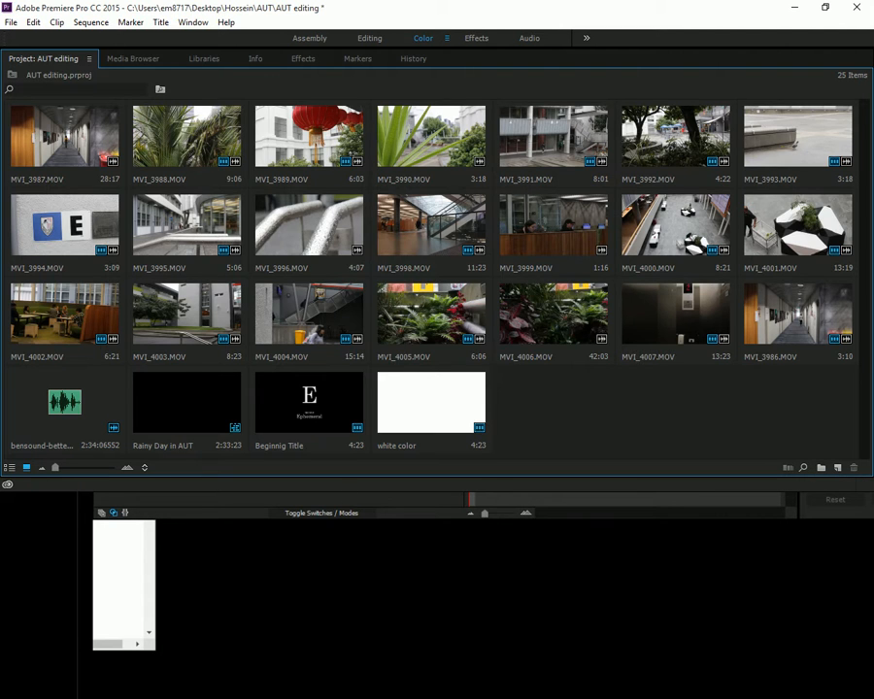
# Switch to the Chrome browser, look up pictures of the "tilde key" on Google, and close the browser
pyautogui.moveTo(0, 106); pyautogui.dragTo(146, 81)
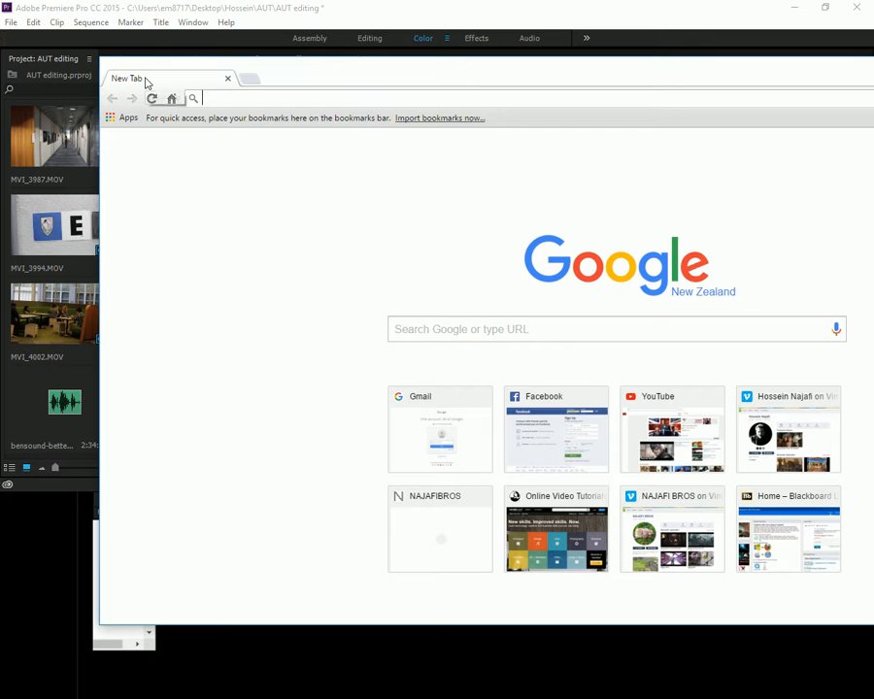
pyautogui.write('tilda key')
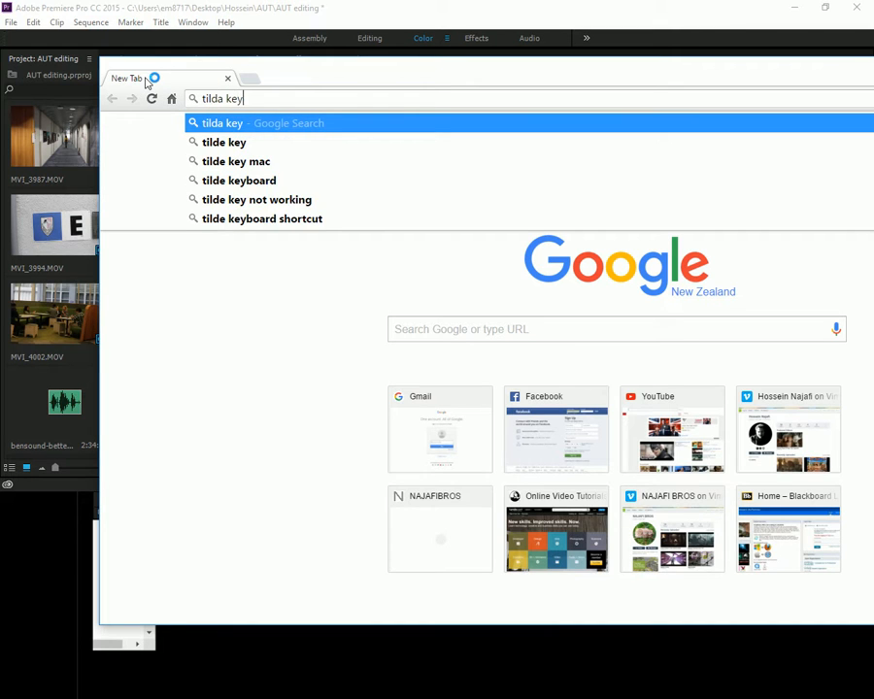
pyautogui.press('Down')
pyautogui.press('Return')
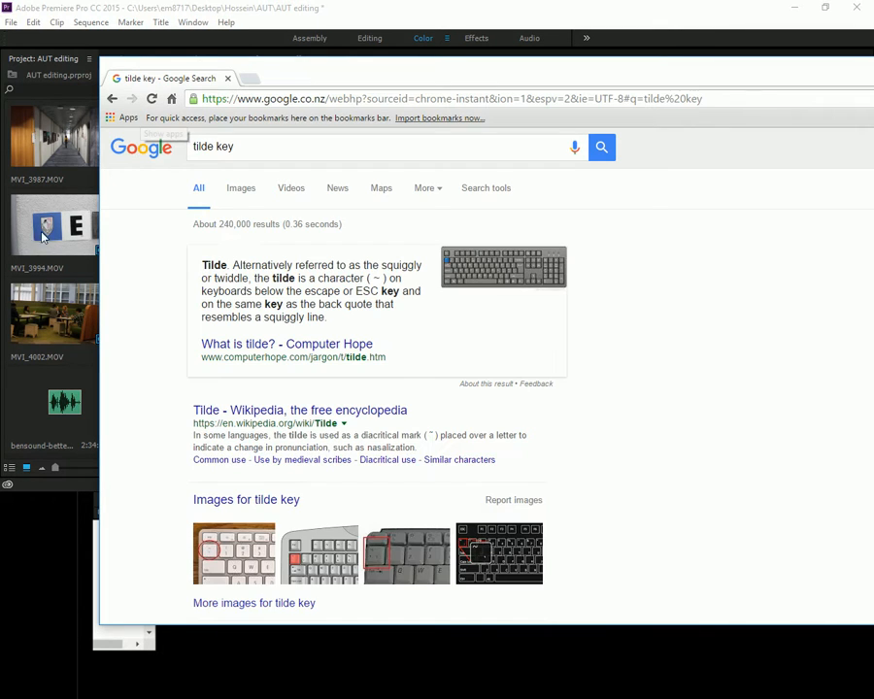
pyautogui.click(248, 191)
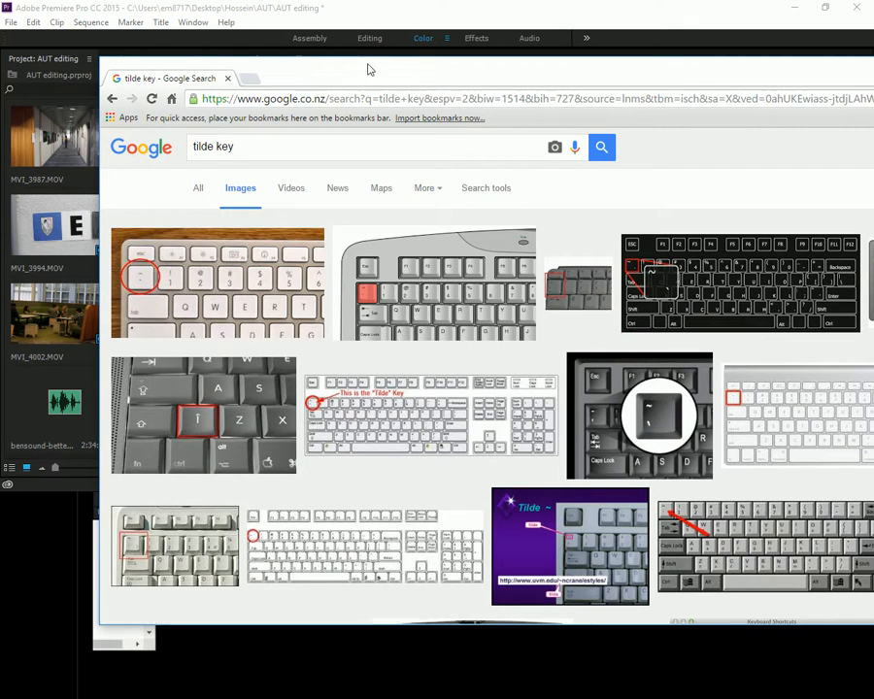
pyautogui.moveTo(385, 70); pyautogui.dragTo(201, 80)
pyautogui.click(867, 77)
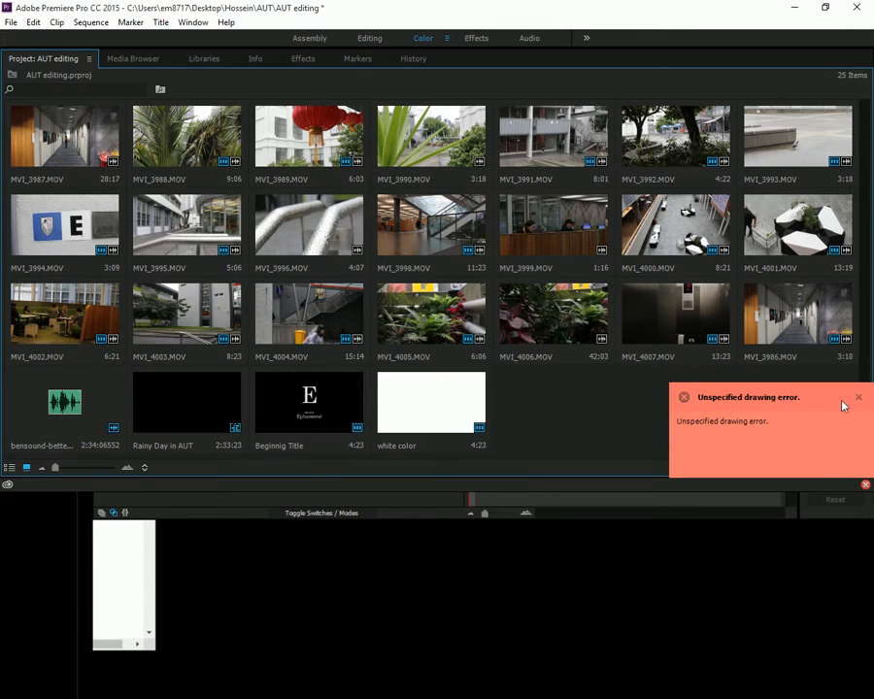
# Dismiss the drawing error and create a 1920 × 1080 adjustment layer at 23.976 fps with square pixels
pyautogui.click(859, 399)
pyautogui.press('`')
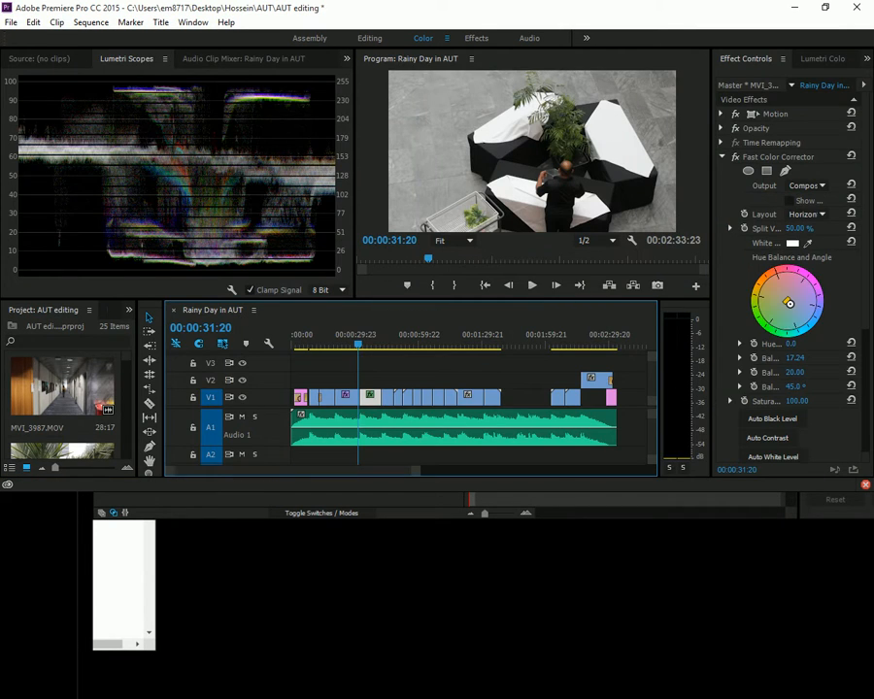
pyautogui.press('`')
pyautogui.click(833, 470)
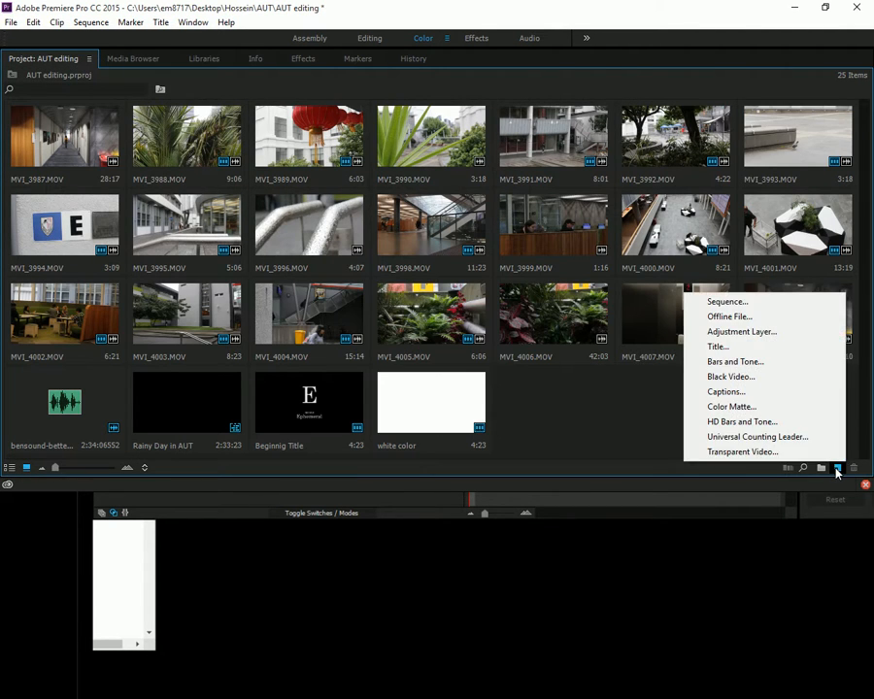
pyautogui.click(756, 332)
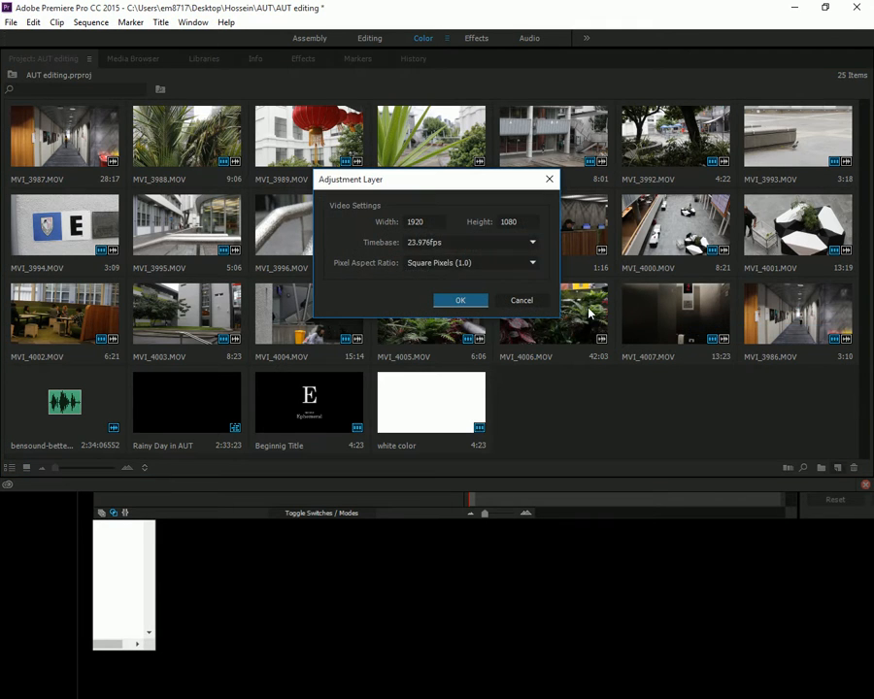
pyautogui.click(459, 298)
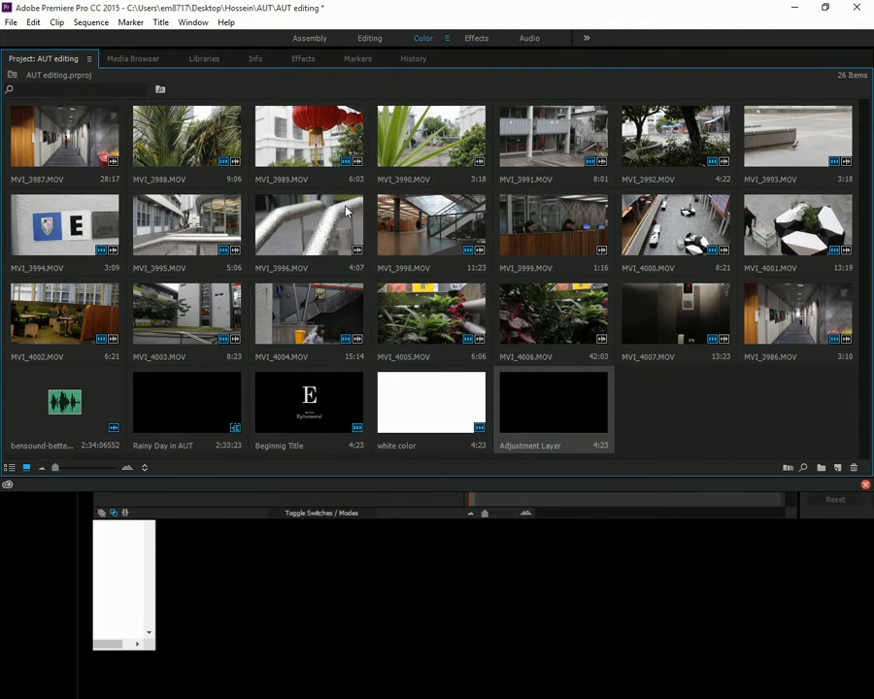
# Place the new adjustment layer on V2, spanning the V1 video clips between the opening title and the gap
pyautogui.press('`')
pyautogui.scroll(-10, 106, 401)
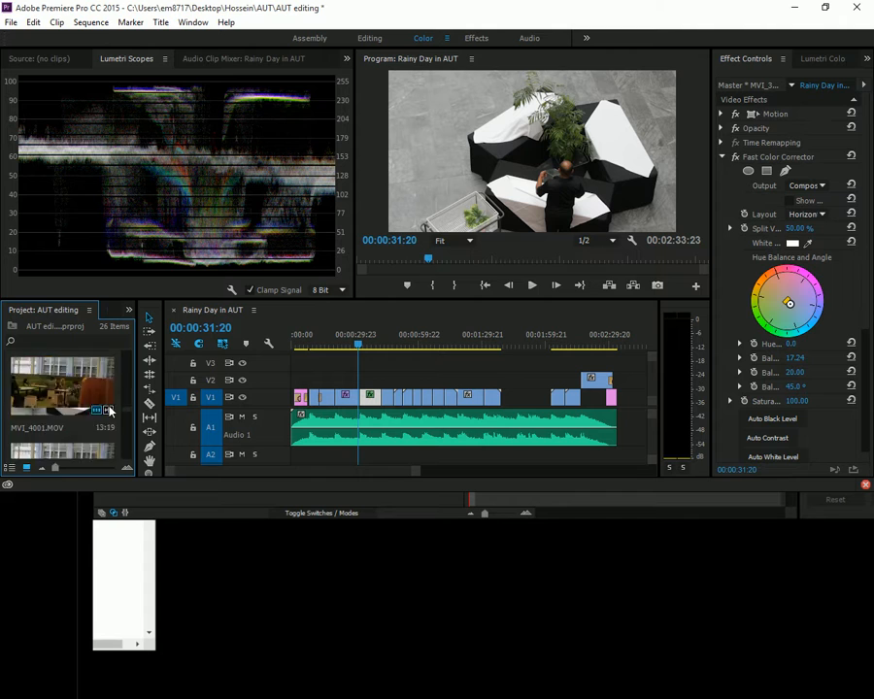
pyautogui.moveTo(98, 414); pyautogui.dragTo(498, 386)
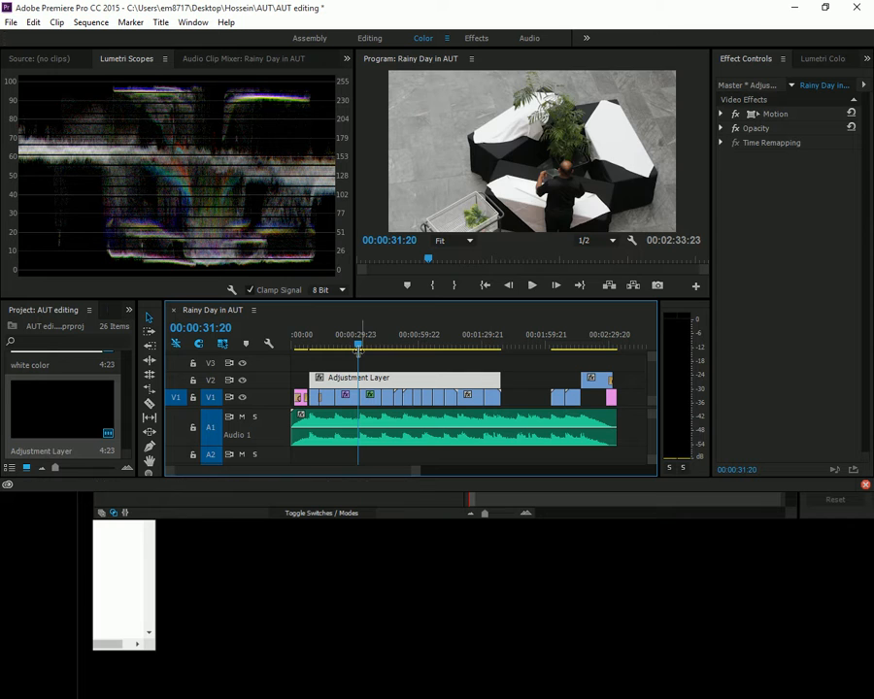
# Move the playhead to 00:00:38:07 and bring up the effects library with more width
pyautogui.moveTo(359, 342)
pyautogui.mouseDown()
pyautogui.moveTo(411, 344)
pyautogui.moveTo(370, 344)
pyautogui.mouseUp()
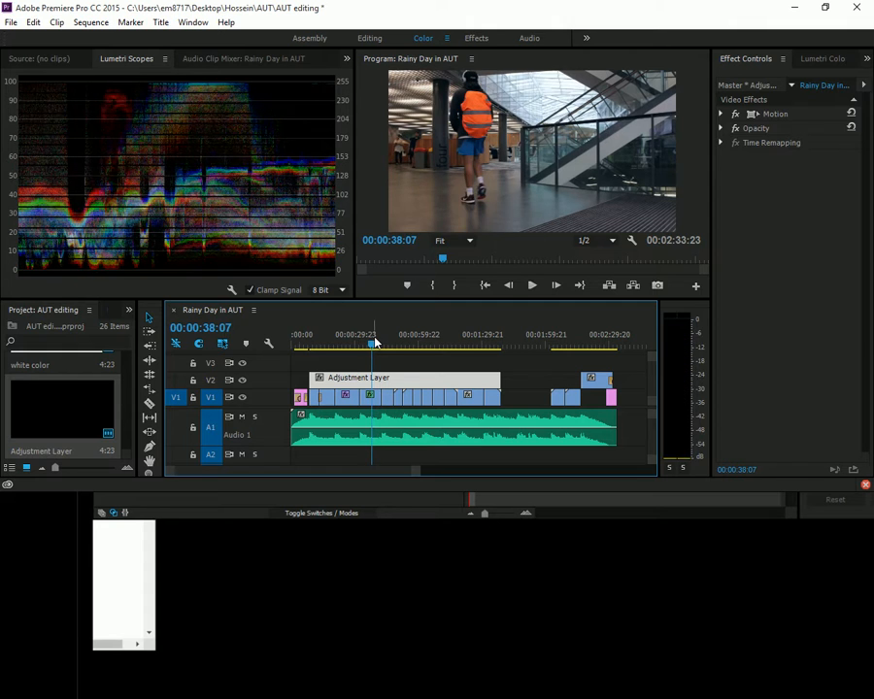
pyautogui.click(103, 311)
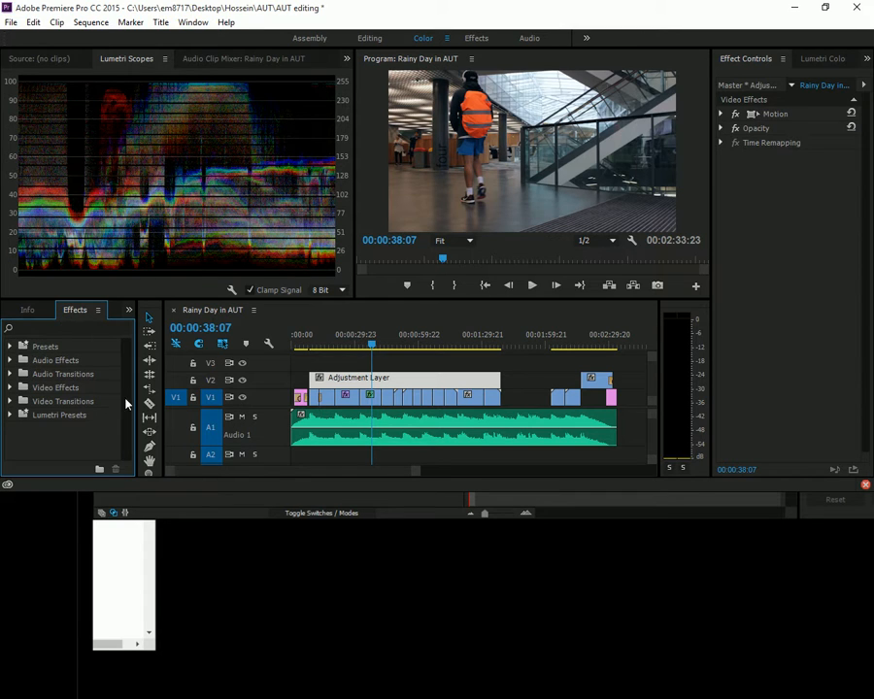
pyautogui.moveTo(141, 377); pyautogui.dragTo(157, 373)
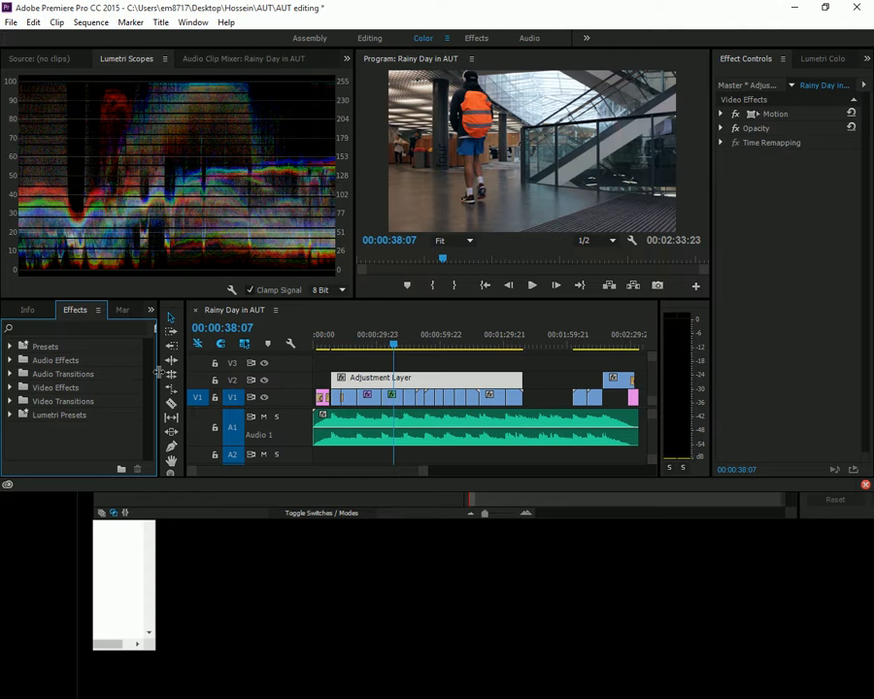
pyautogui.click(92, 327)
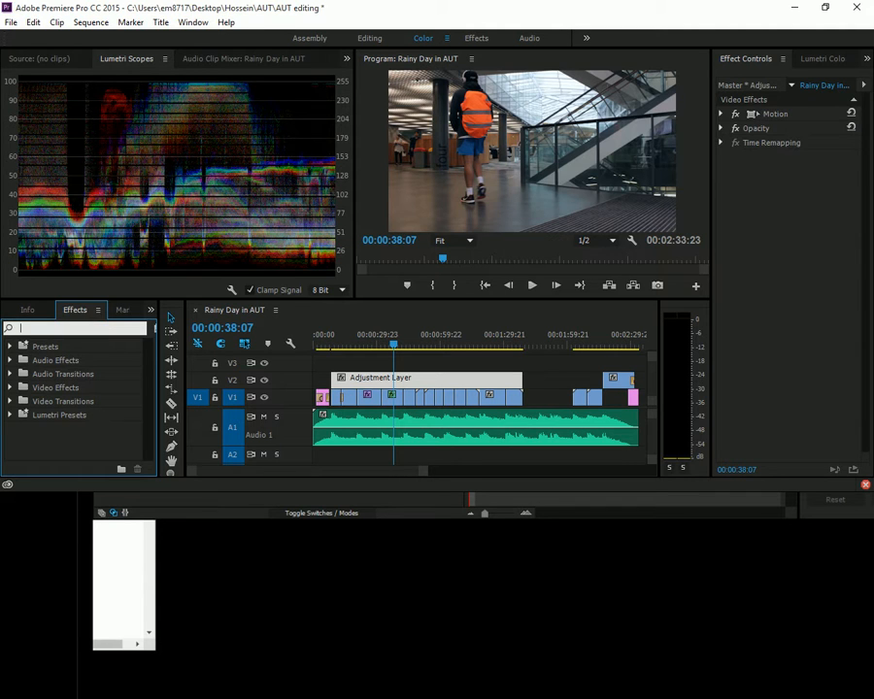
# Switch to Notepad and replace the note with four lines: "color curves", "brightness contrast", "vibrance" and "highlights shadows"
pyautogui.hotkey('alt', 'Tab')
pyautogui.hotkey('ctrl', 'a')
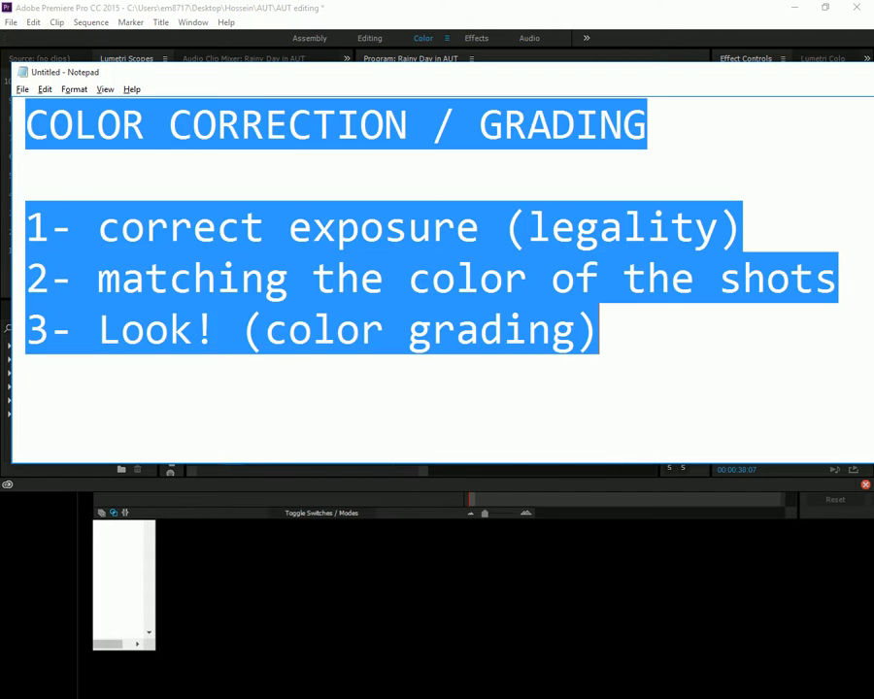
pyautogui.write('color c')
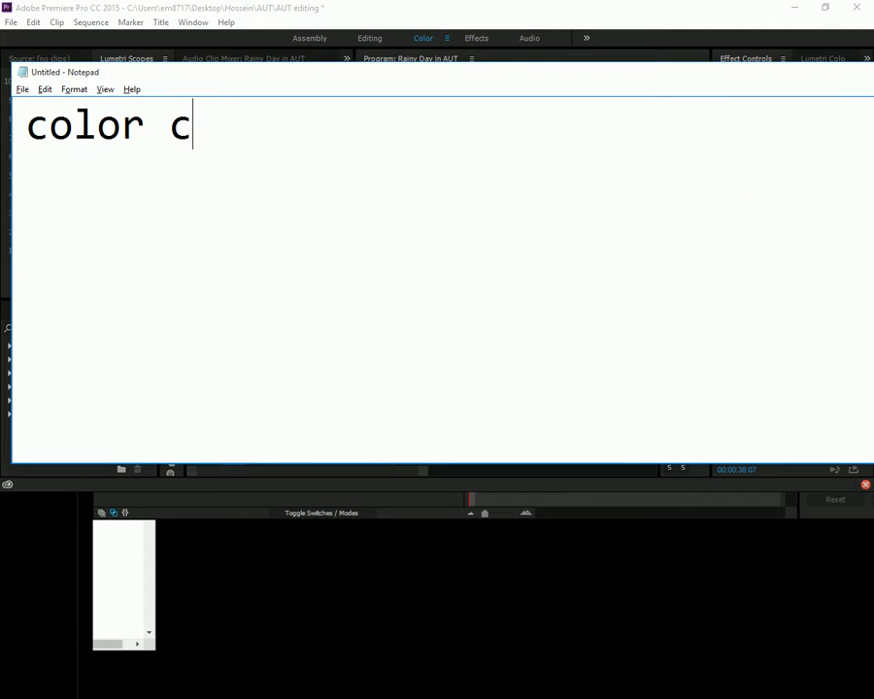
pyautogui.write('urves')
pyautogui.press('Return')
pyautogui.write('bri')
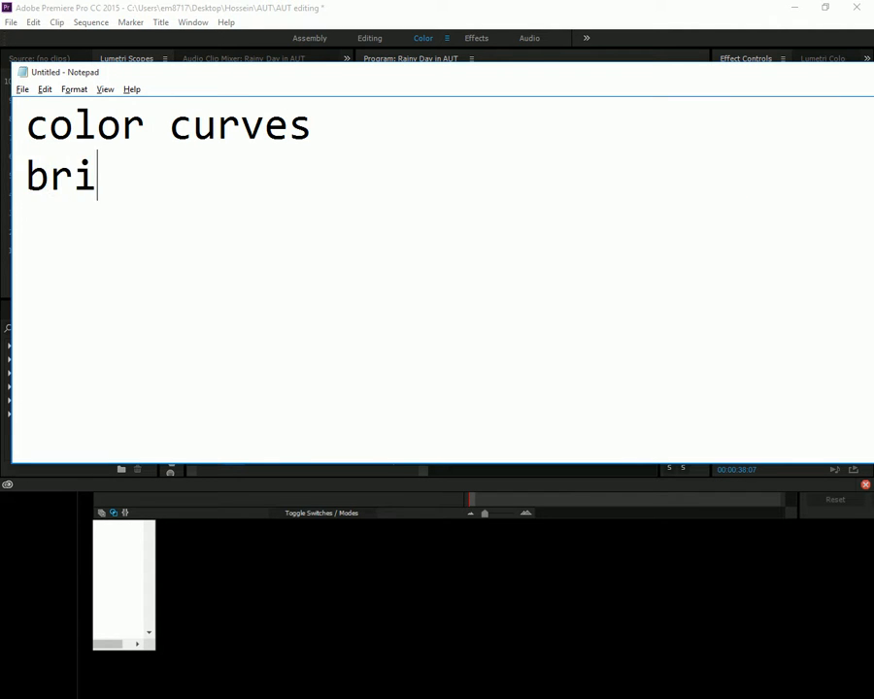
pyautogui.write('ghtness con')
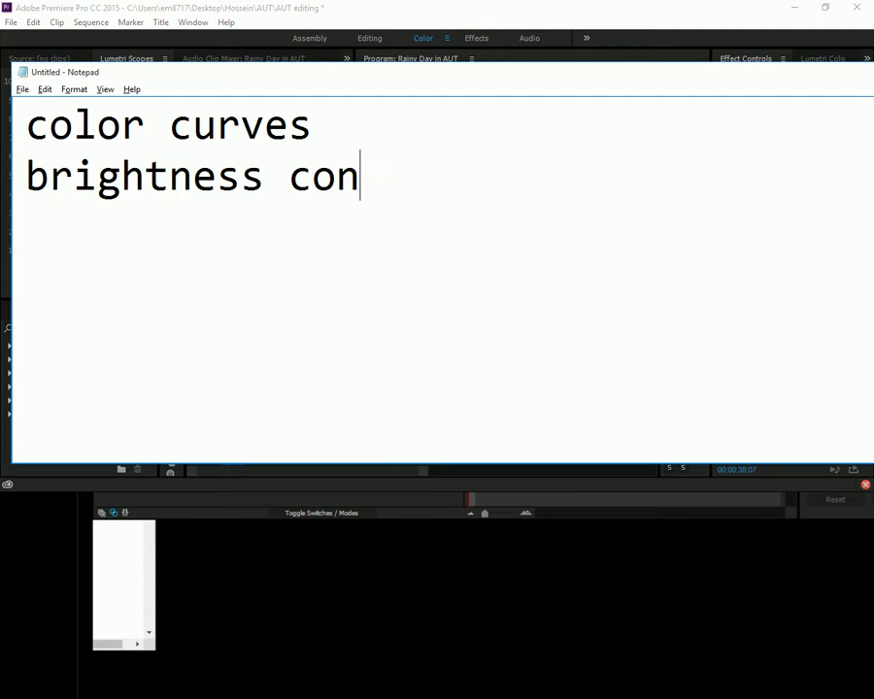
pyautogui.write('trast')
pyautogui.press('Return')
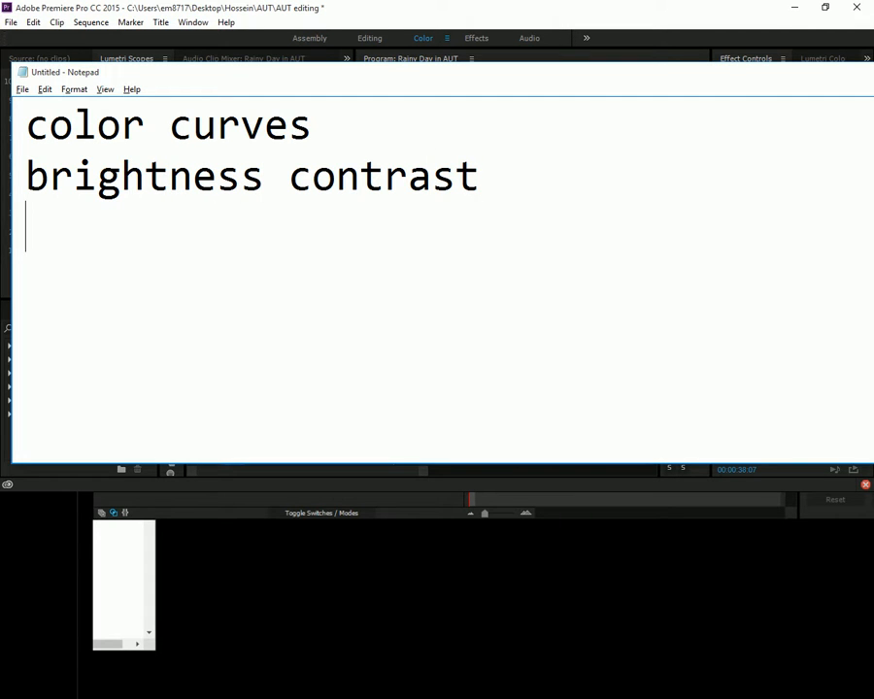
pyautogui.write('vibrance')
pyautogui.press('Return')
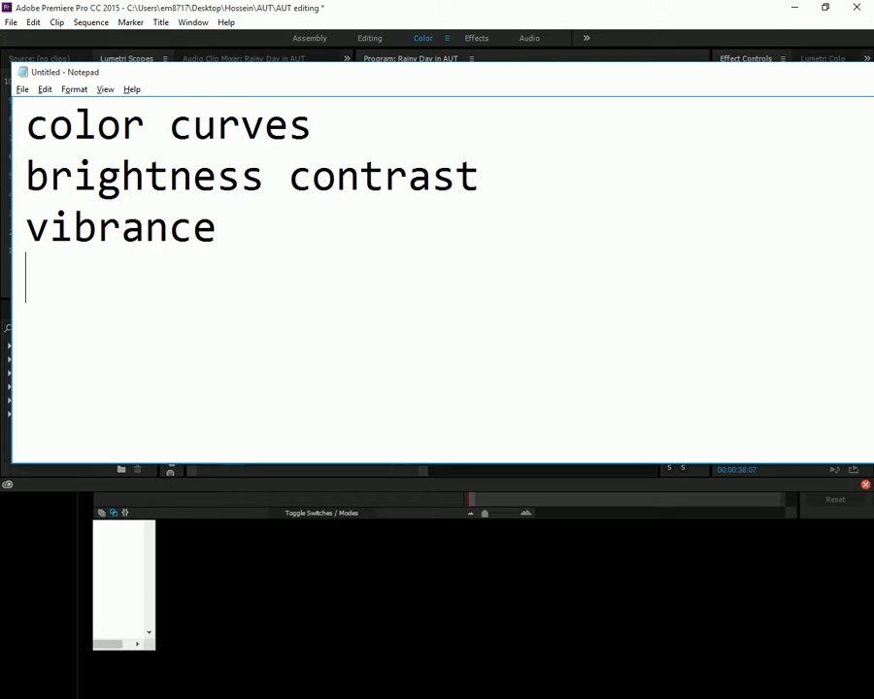
pyautogui.write('highlight')
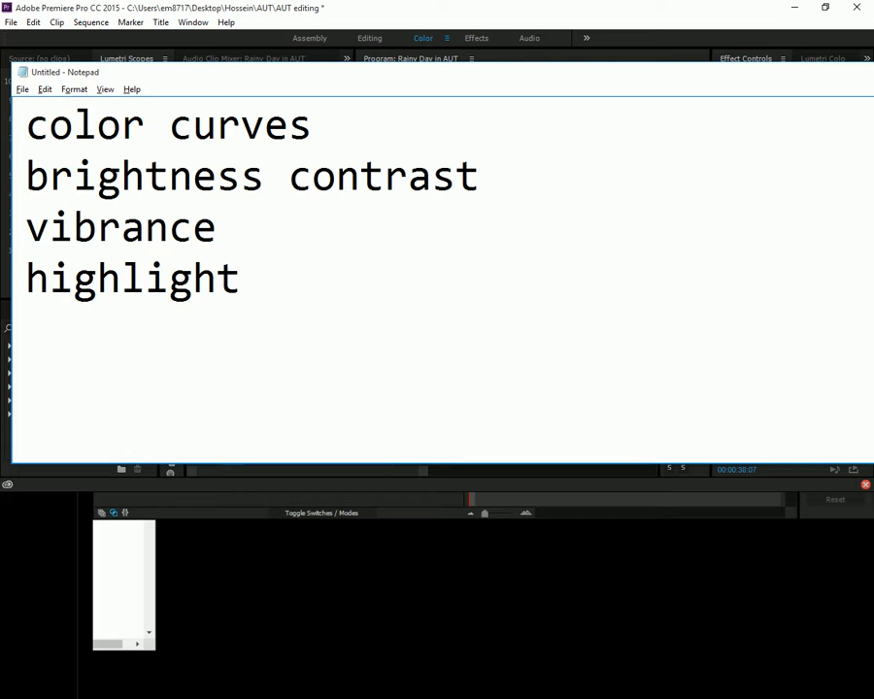
pyautogui.write('s sha')
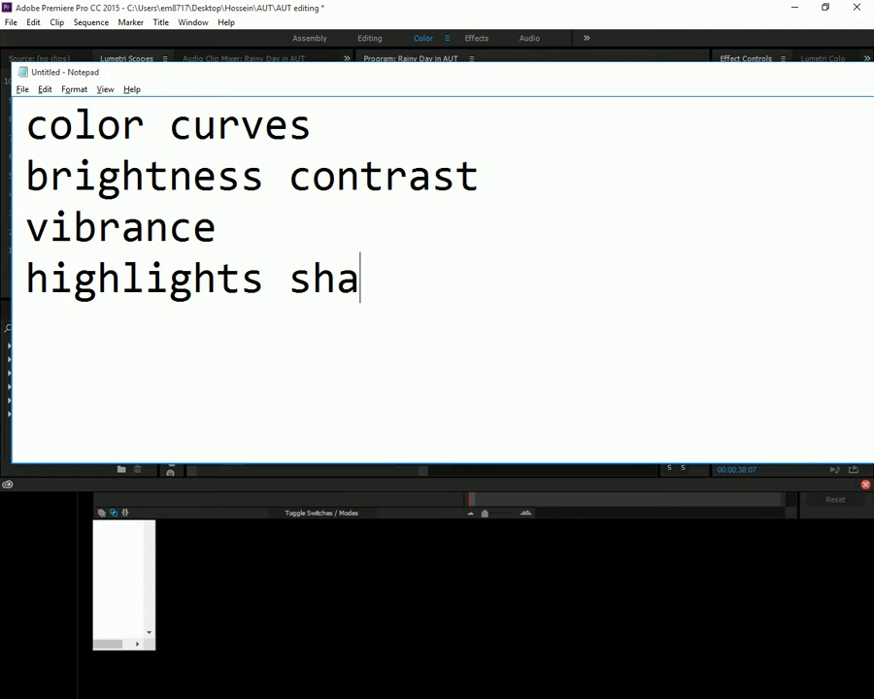
pyautogui.write('dows')
pyautogui.press('Return')
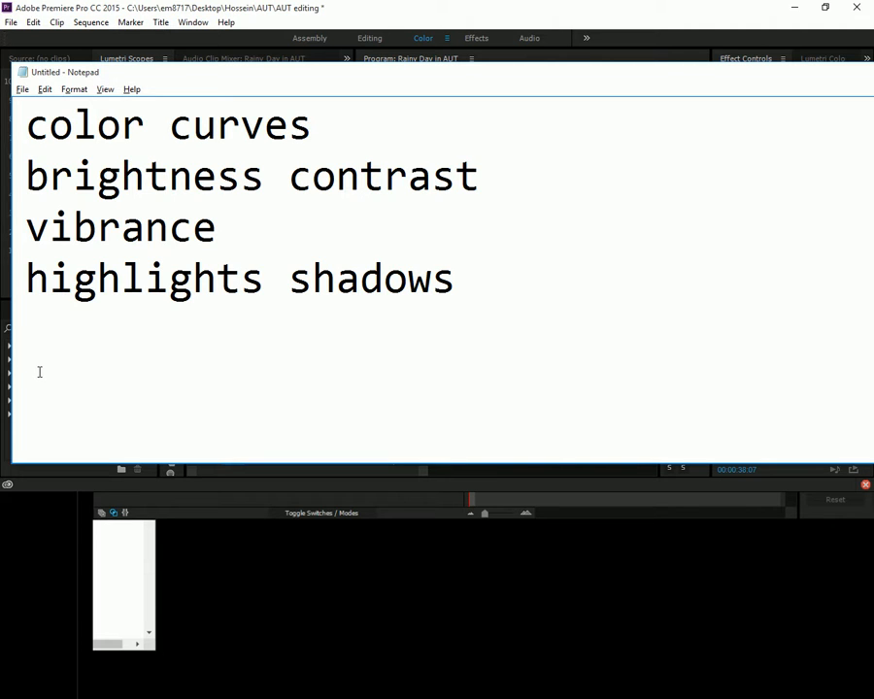
# Return to Premiere Pro, search the effects for "curve" and apply RGB Curves to the adjustment layer
pyautogui.click(379, 6)
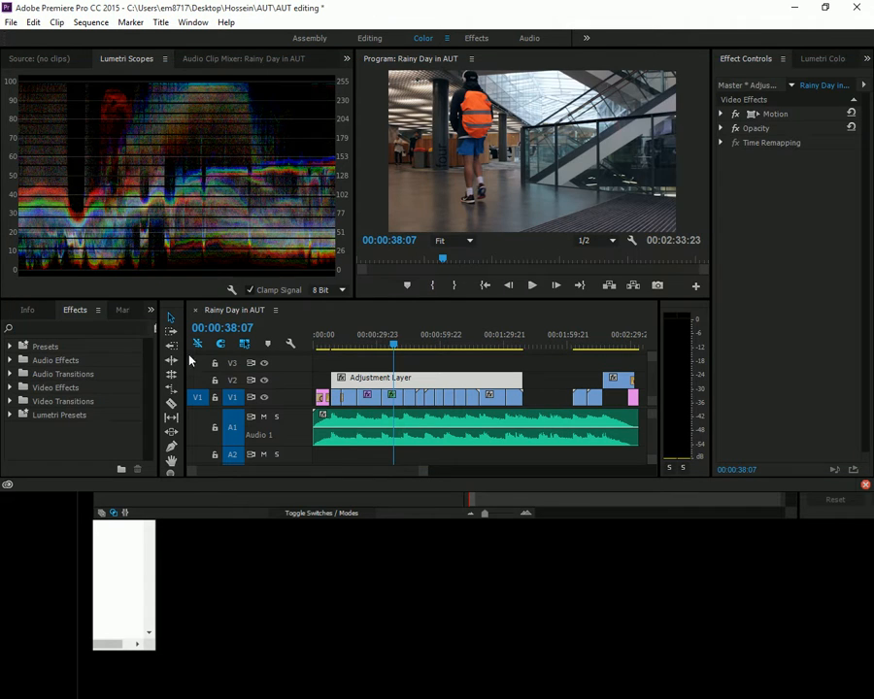
pyautogui.click(65, 329)
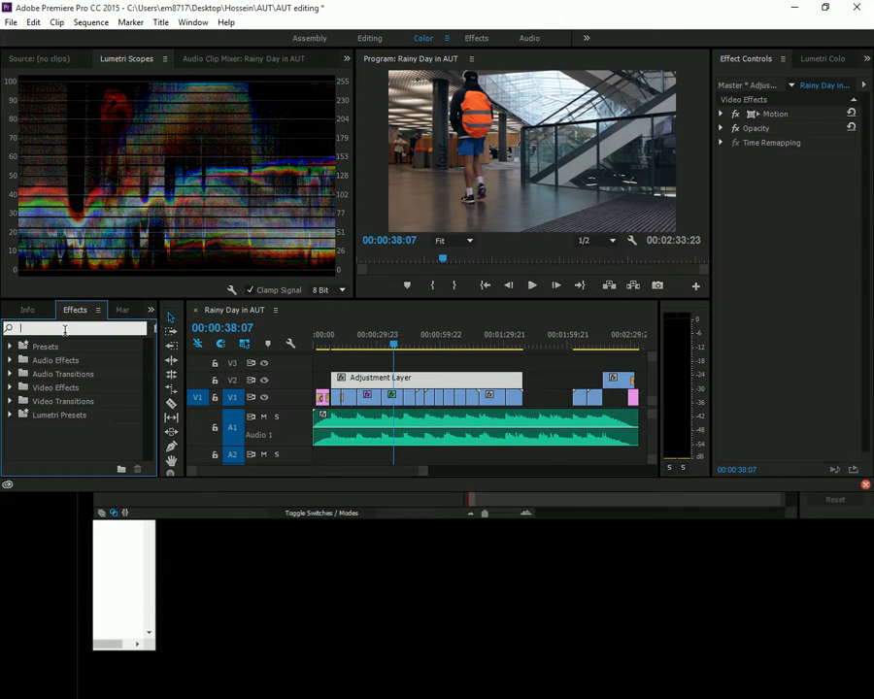
pyautogui.write('curve')
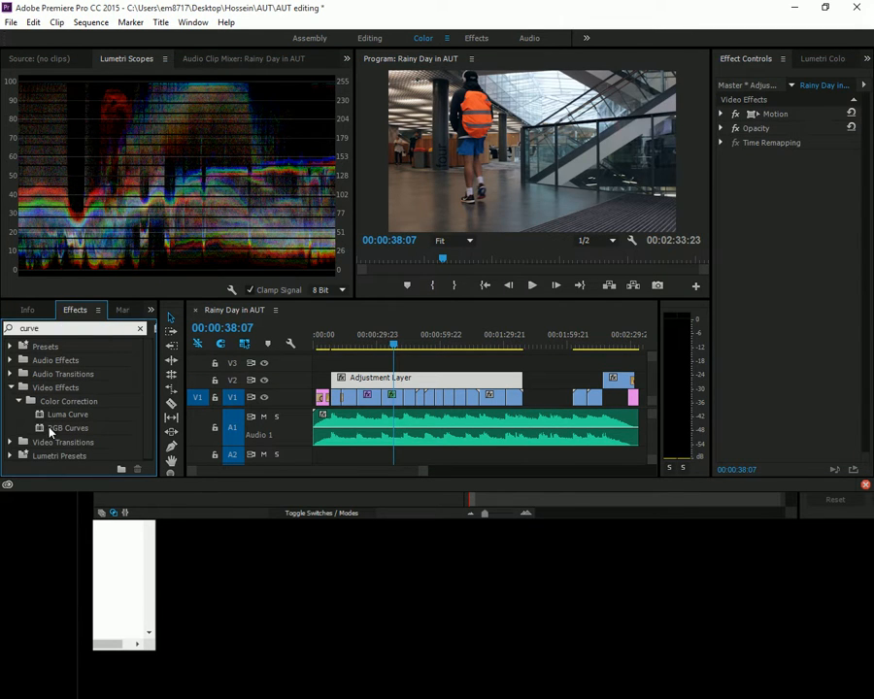
pyautogui.moveTo(56, 428); pyautogui.dragTo(370, 379)
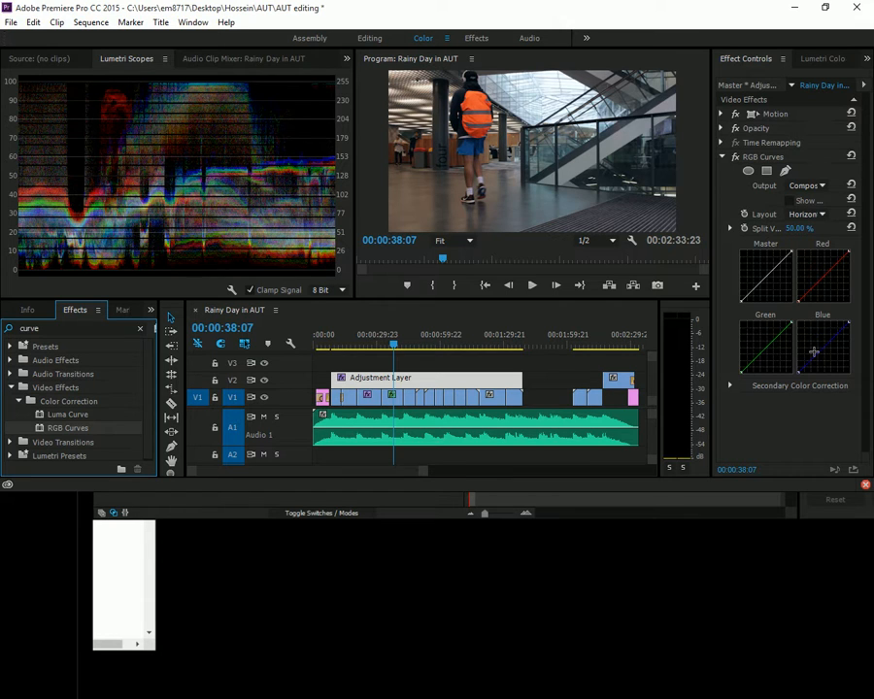
# Raise the blue curve, lower the red and master curves, and preview the blue look back to 00:00:18:01
pyautogui.moveTo(815, 352); pyautogui.dragTo(812, 342)
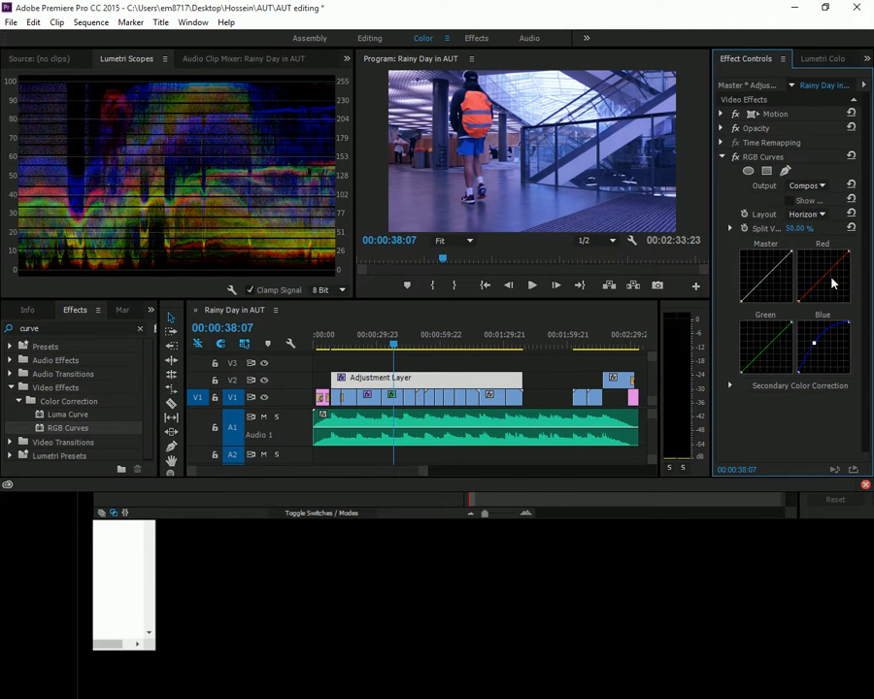
pyautogui.moveTo(829, 268); pyautogui.dragTo(834, 281)
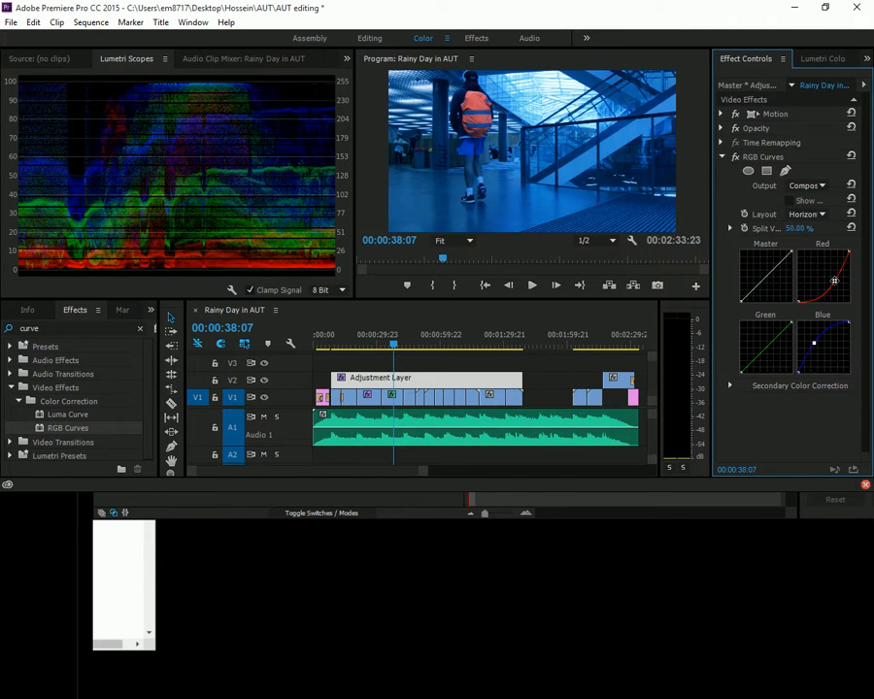
pyautogui.moveTo(764, 277)
pyautogui.mouseDown()
pyautogui.moveTo(758, 274)
pyautogui.moveTo(769, 281)
pyautogui.mouseUp()
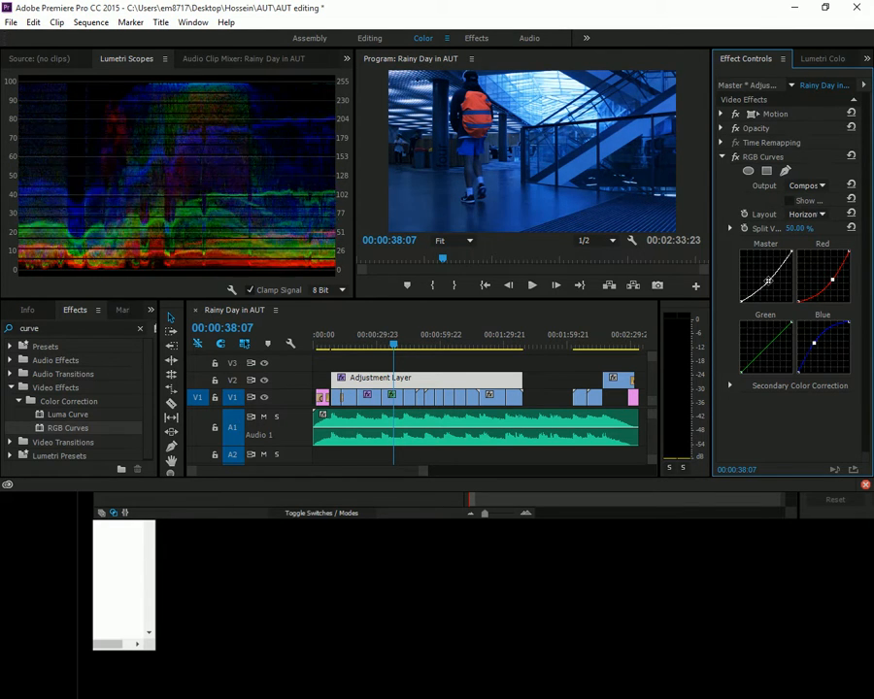
pyautogui.click(397, 345)
pyautogui.moveTo(398, 345); pyautogui.dragTo(361, 362)
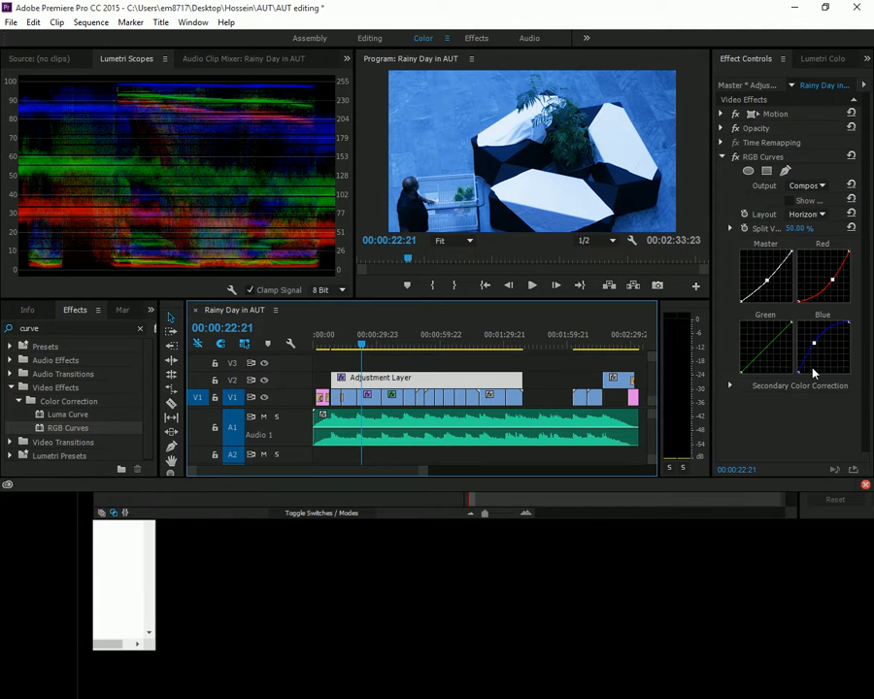
pyautogui.moveTo(356, 347); pyautogui.dragTo(350, 356)
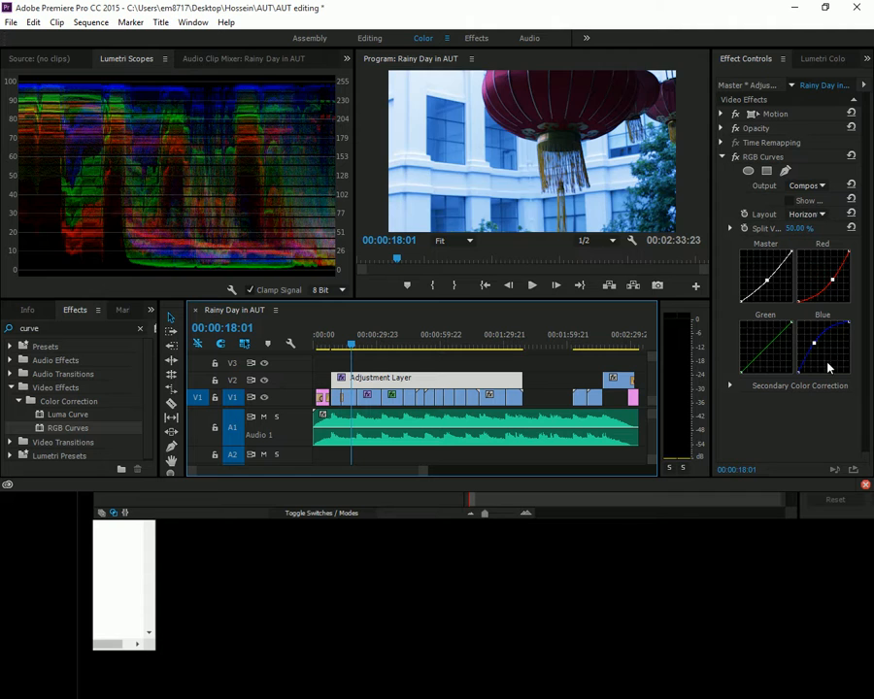
# Undo the blue-tint curve adjustments, keeping RGB Curves with straight curves on the adjustment layer
pyautogui.hotkey('ctrl', 'z')
pyautogui.hotkey('ctrl', 'z')
pyautogui.hotkey('ctrl', 'z')
pyautogui.hotkey('ctrl', 'z')
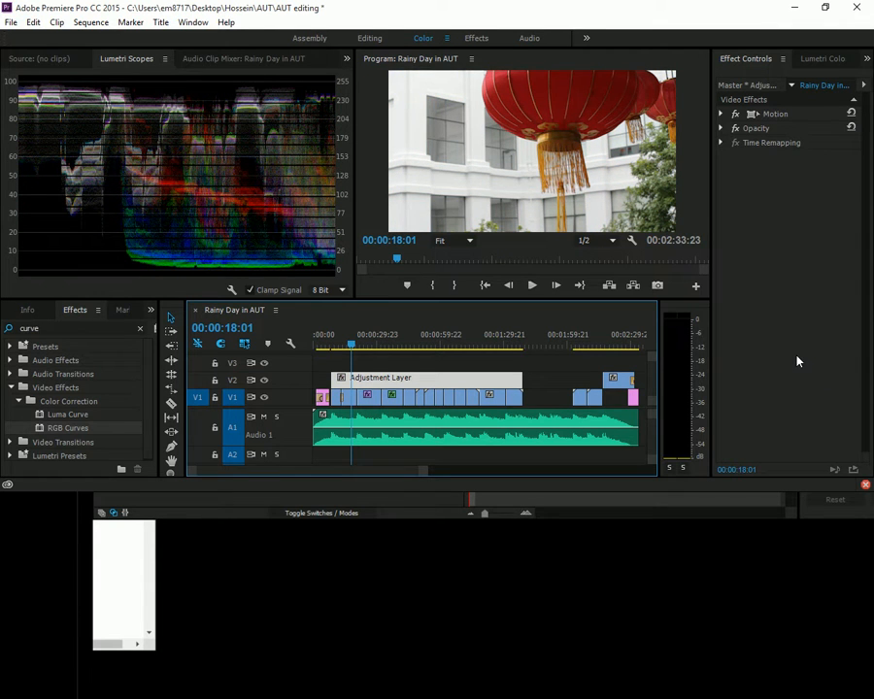
pyautogui.hotkey('ctrl', 'shift', 'z')
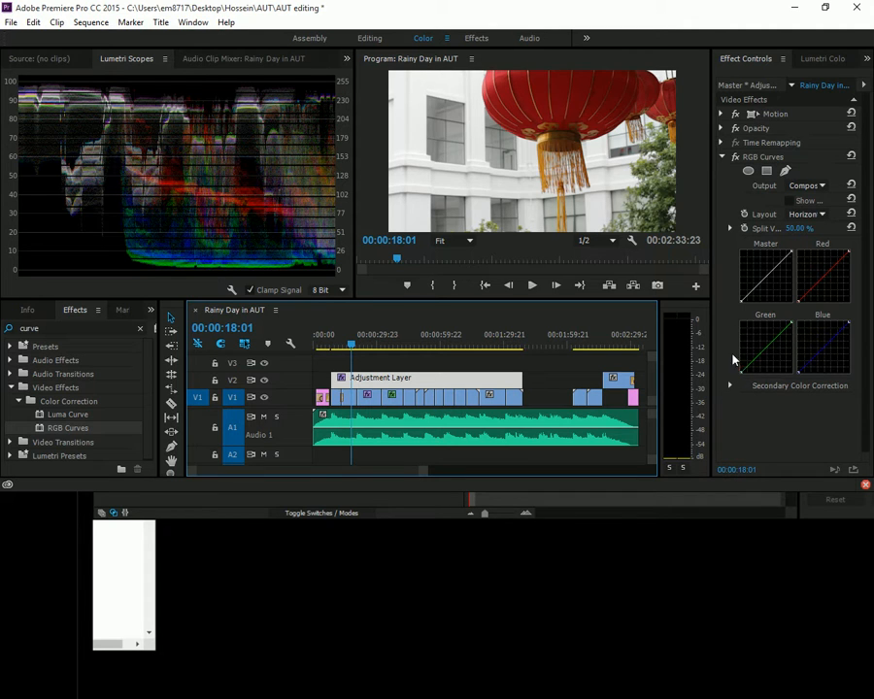
# At 00:00:32:12, add three control points to the green curve and try bending its midtones and shadows
pyautogui.click(383, 335)
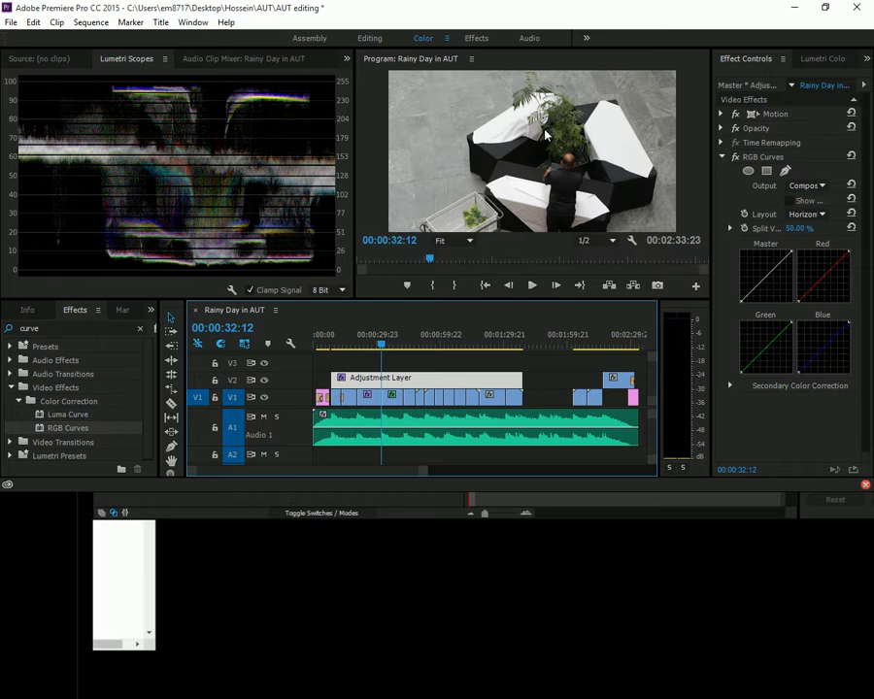
pyautogui.click(767, 347)
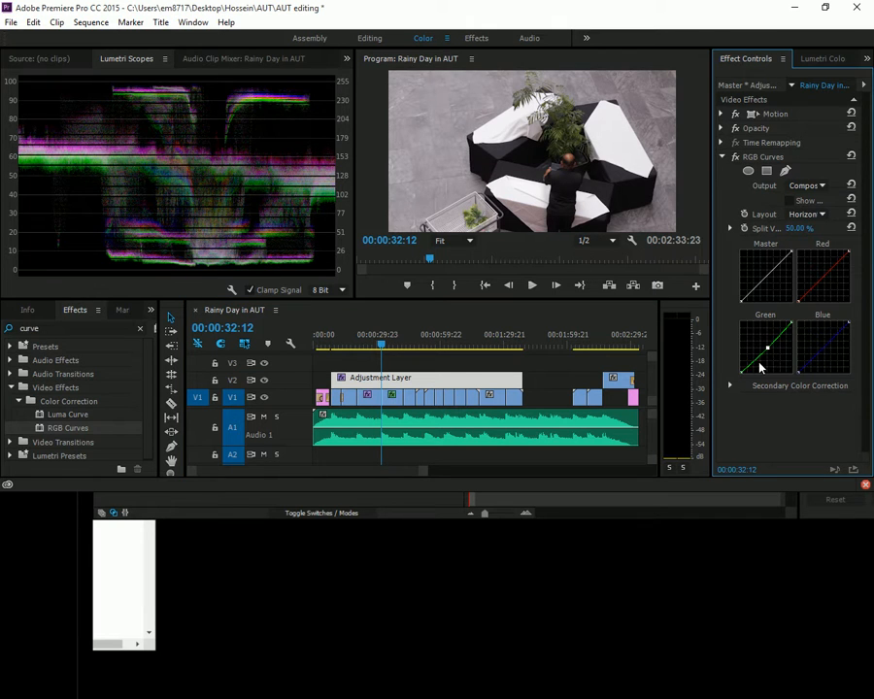
pyautogui.click(752, 363)
pyautogui.click(782, 333)
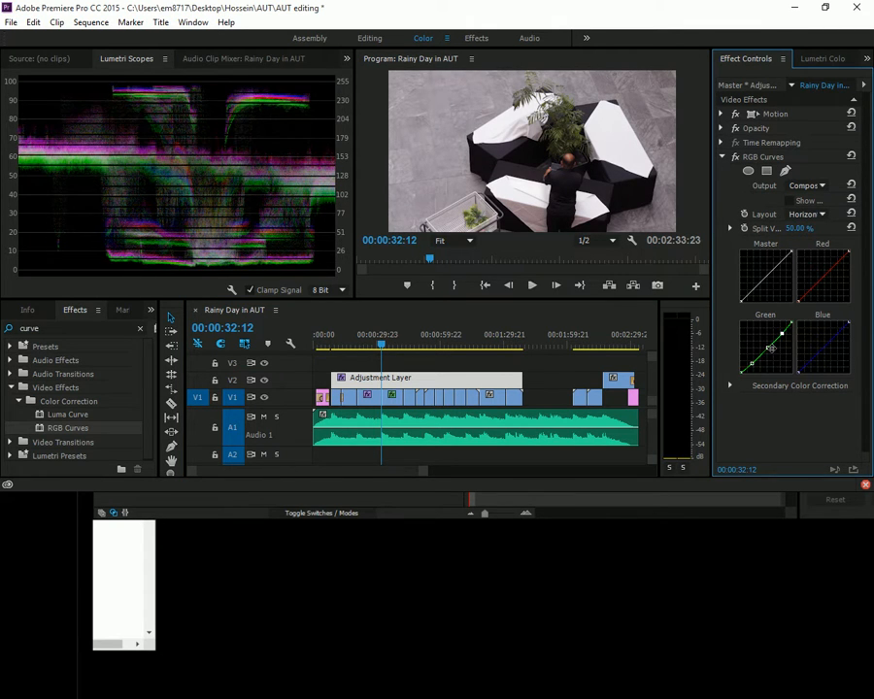
pyautogui.moveTo(767, 347)
pyautogui.mouseDown()
pyautogui.moveTo(751, 364)
pyautogui.moveTo(744, 355)
pyautogui.moveTo(748, 365)
pyautogui.moveTo(746, 347)
pyautogui.moveTo(776, 340)
pyautogui.mouseUp()
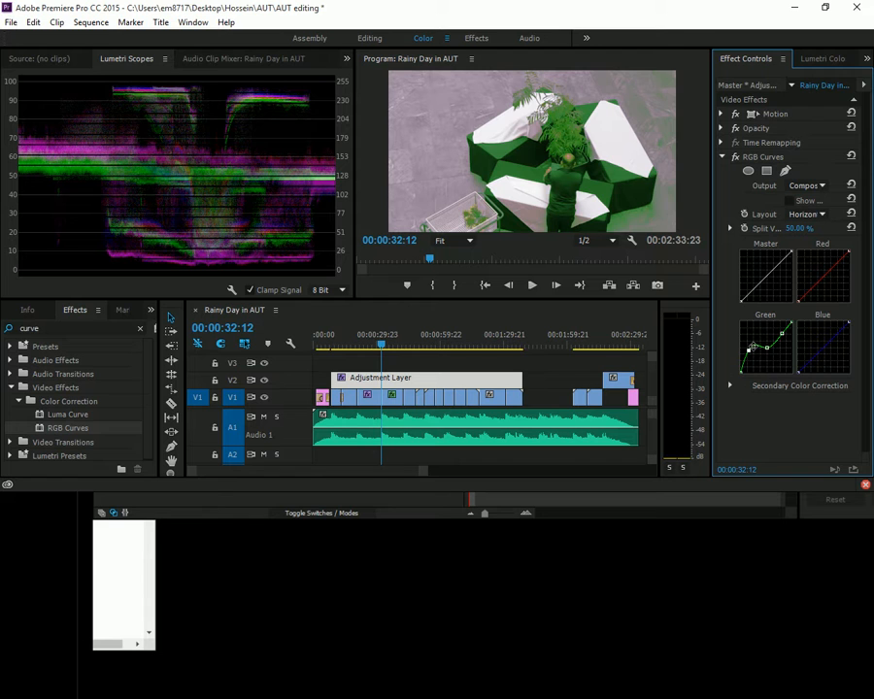
pyautogui.moveTo(752, 351); pyautogui.dragTo(755, 365)
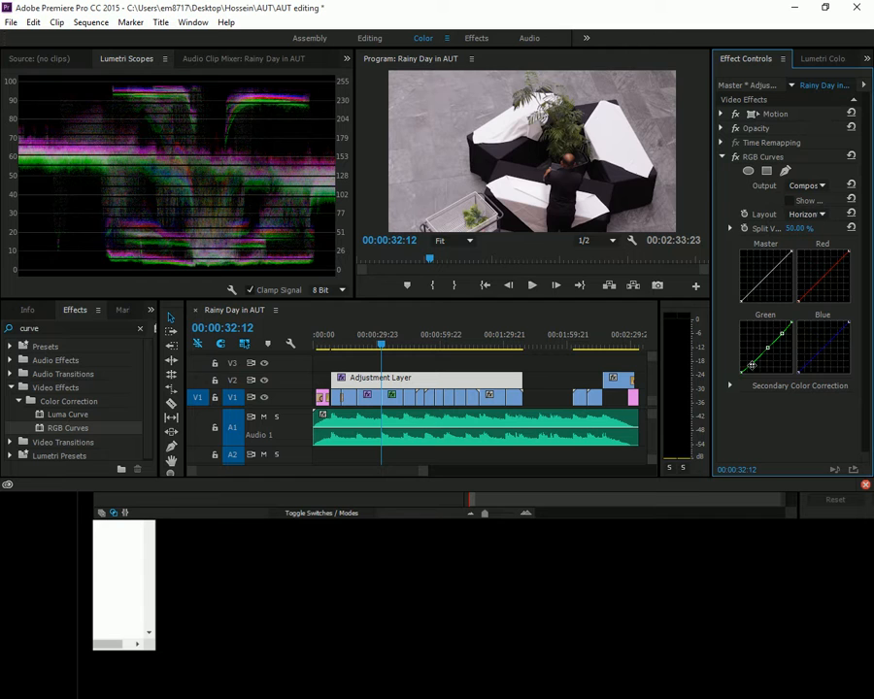
# Undo the green curve edits to restore its straight line
pyautogui.hotkey('ctrl', 'z')
pyautogui.hotkey('ctrl', 'z')
pyautogui.hotkey('ctrl', 'z')
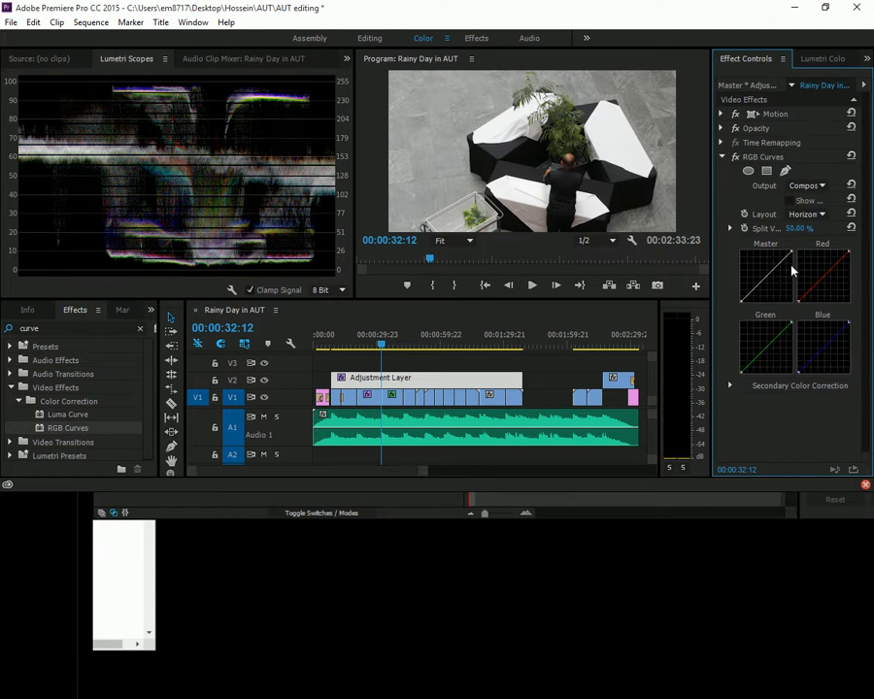
# Shape the master curve into a strong S-curve with raised highlights and lowered shadows
pyautogui.moveTo(778, 267); pyautogui.dragTo(756, 288)
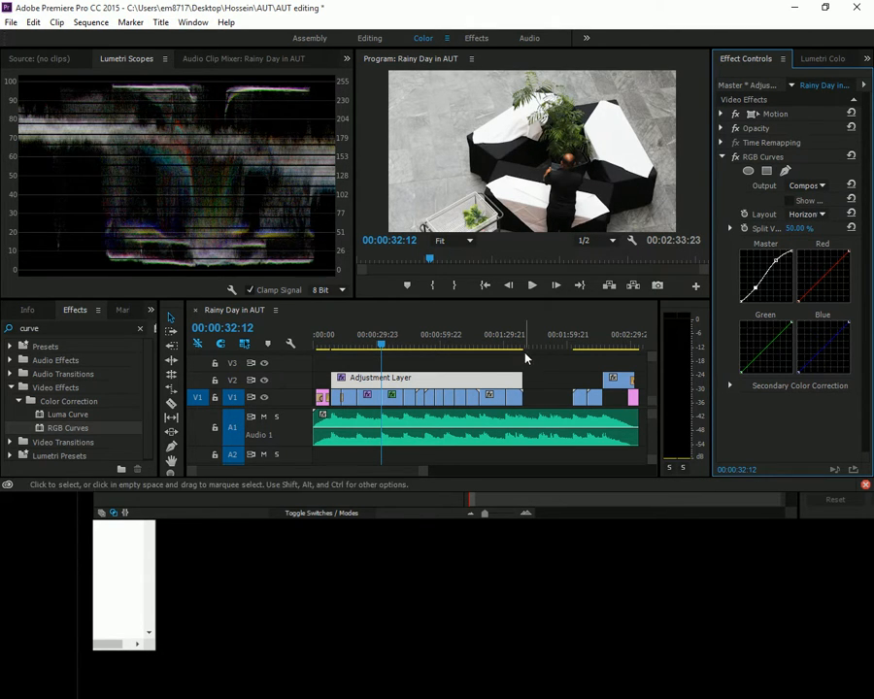
pyautogui.click(735, 157)
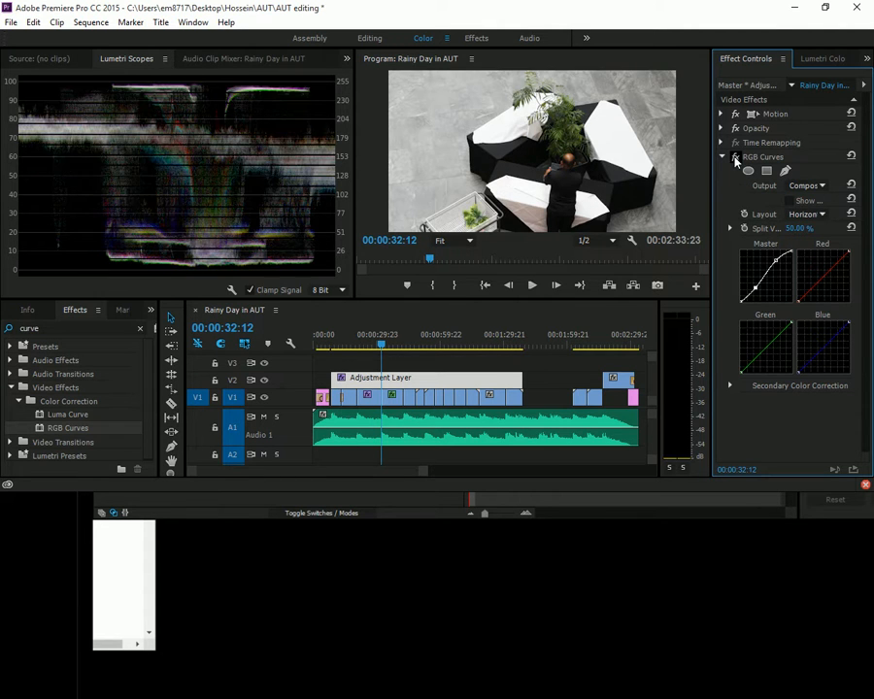
pyautogui.moveTo(758, 289); pyautogui.dragTo(764, 295)
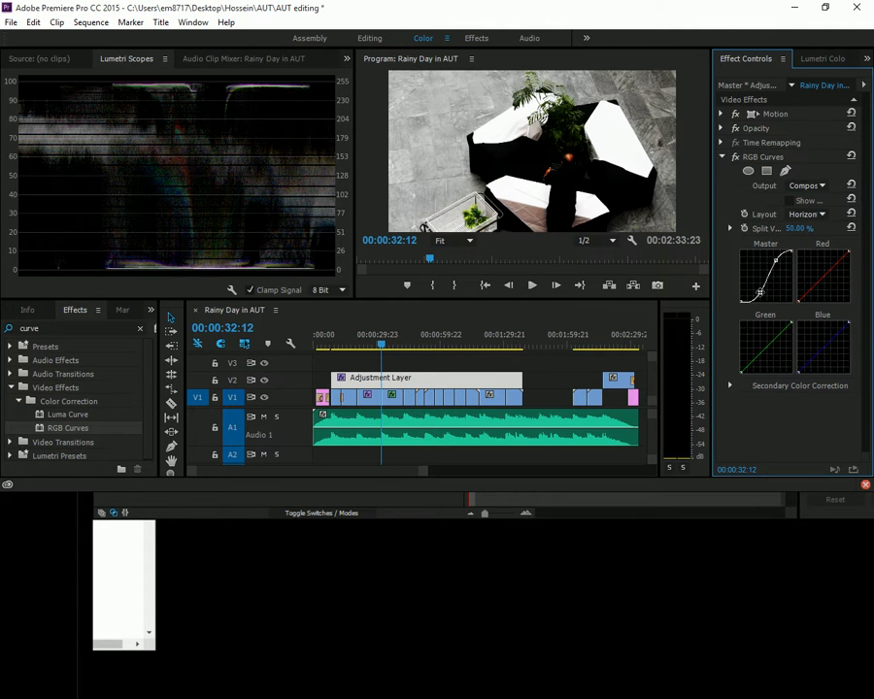
# Toggle RGB Curves on and off to compare the contrast, leaving the effect disabled
pyautogui.click(735, 158)
pyautogui.click(735, 159)
pyautogui.click(735, 158)
pyautogui.click(735, 159)
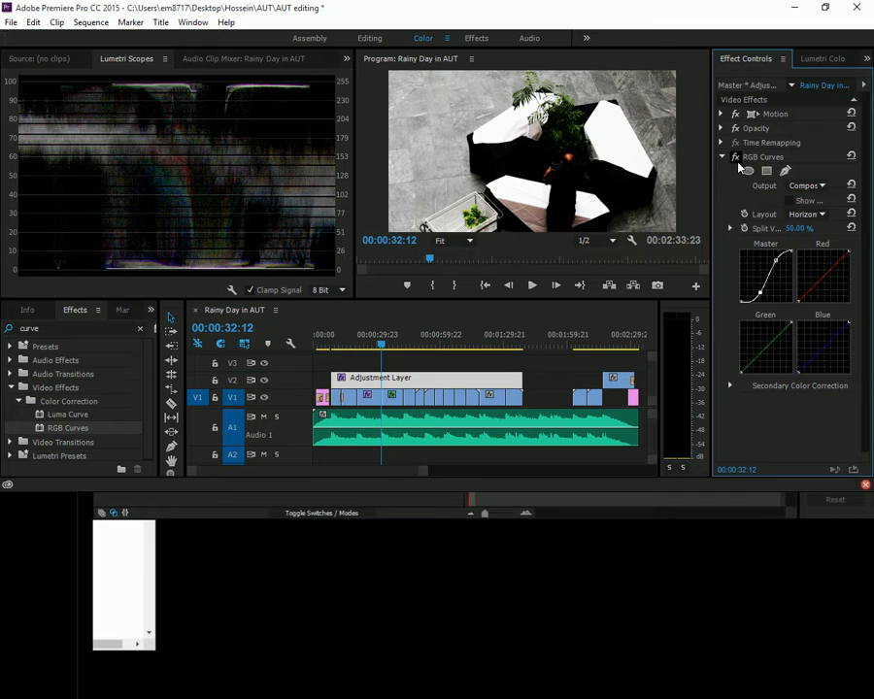
pyautogui.click(736, 158)
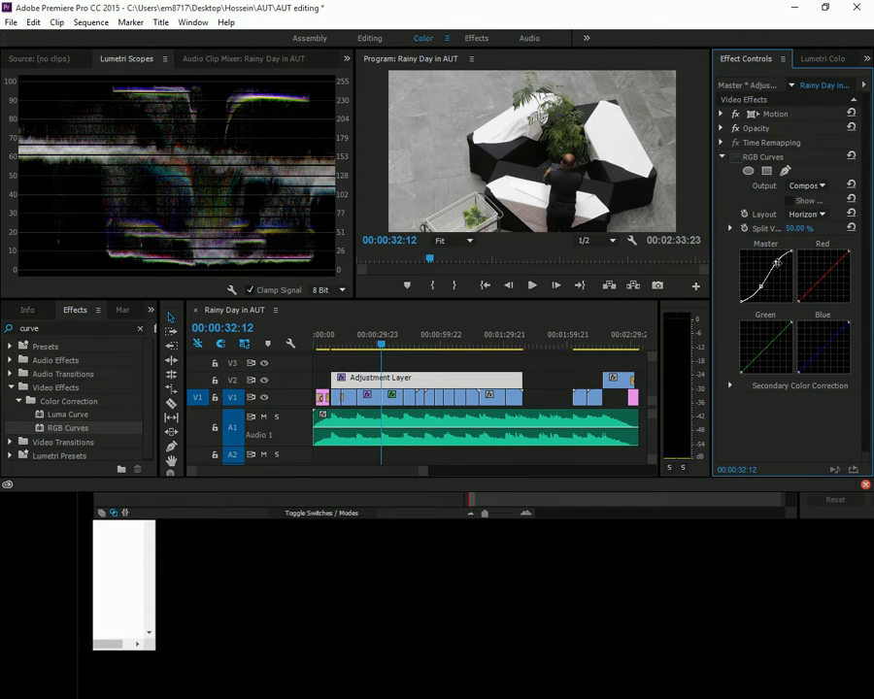
# Straighten the master curve, raise the red and green curves, and move the playhead to 00:00:28:00
pyautogui.moveTo(760, 287); pyautogui.dragTo(760, 279)
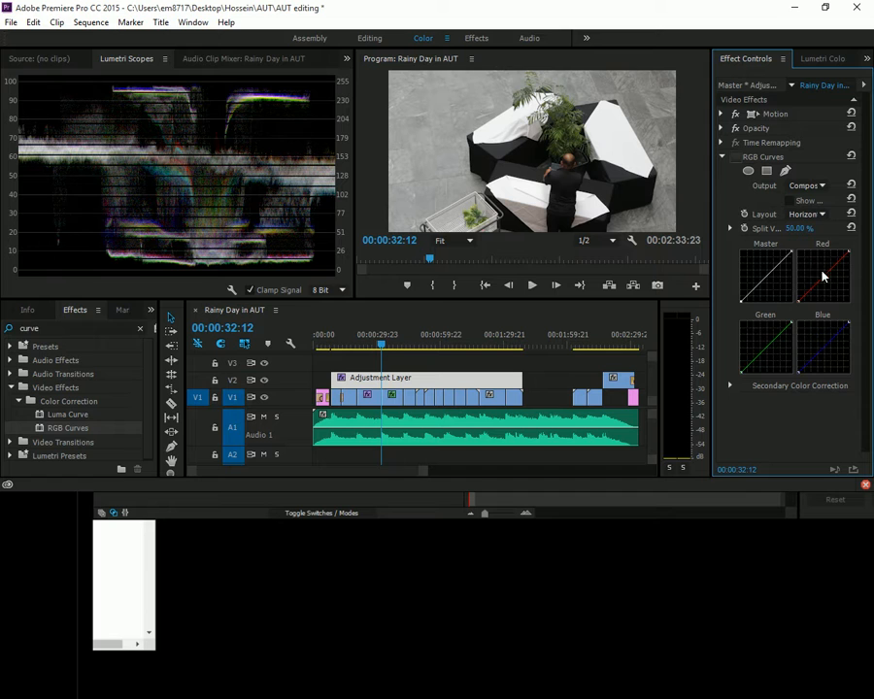
pyautogui.moveTo(825, 272); pyautogui.dragTo(821, 263)
pyautogui.moveTo(768, 336); pyautogui.dragTo(770, 329)
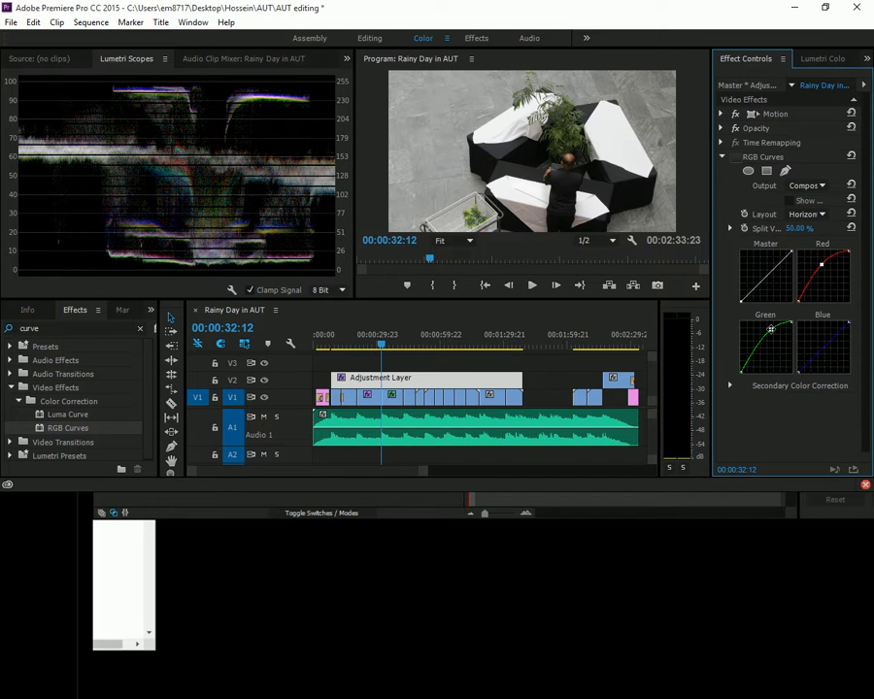
pyautogui.click(375, 345)
pyautogui.click(371, 345)
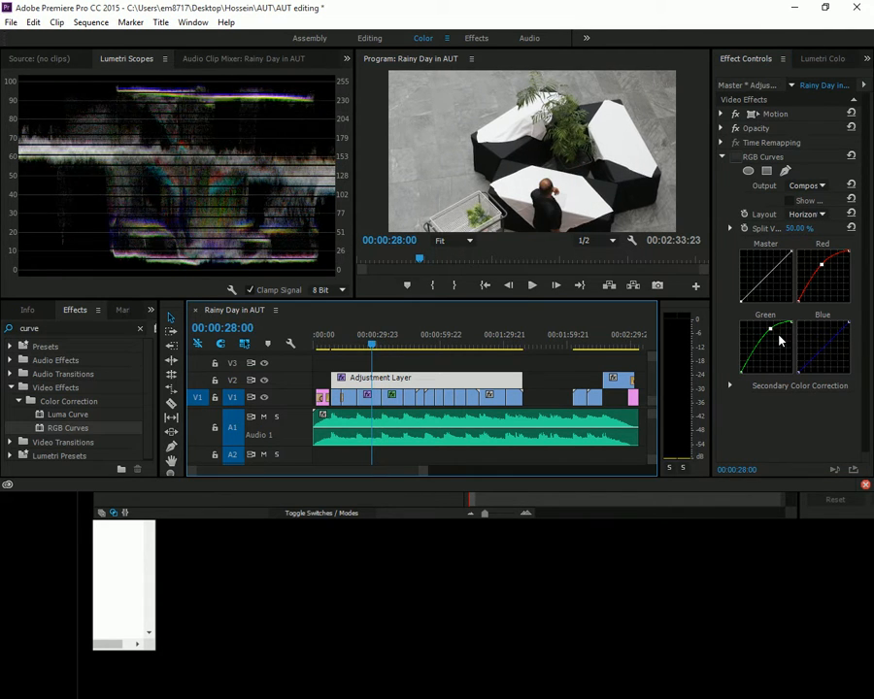
# Try moving the green curve's point, and undo the red and green adjustments back to the master S-curve
pyautogui.moveTo(772, 329)
pyautogui.mouseDown()
pyautogui.moveTo(760, 328)
pyautogui.moveTo(786, 340)
pyautogui.mouseUp()
pyautogui.hotkey('ctrl', 'z')
pyautogui.hotkey('ctrl', 'z')
pyautogui.hotkey('ctrl', 'z')
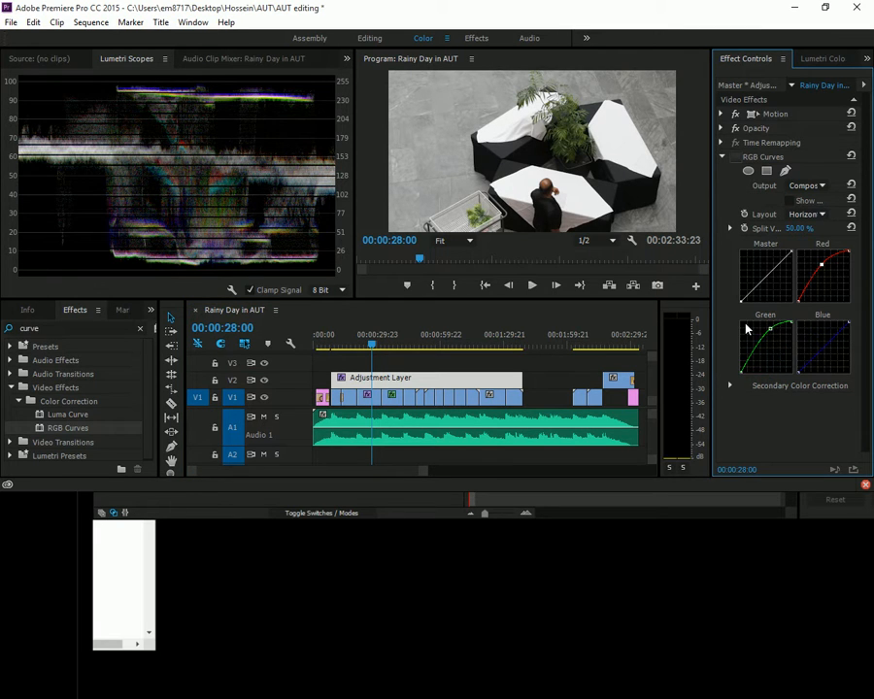
pyautogui.hotkey('ctrl', 'z')
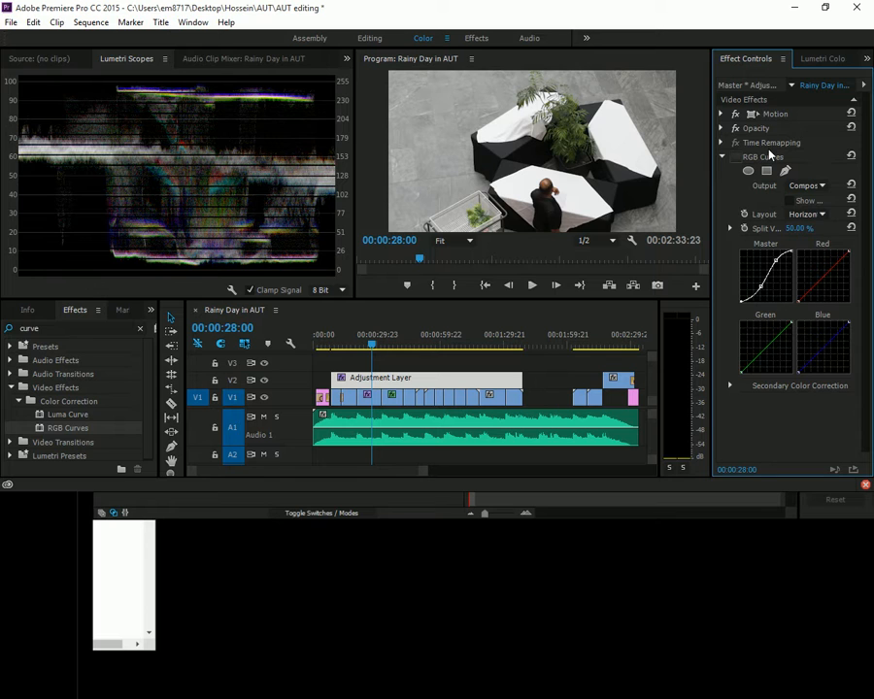
# Re-enable RGB Curves and remove the master curve's control points so that it is straight
pyautogui.click(740, 160)
pyautogui.hotkey('ctrl', 'z')
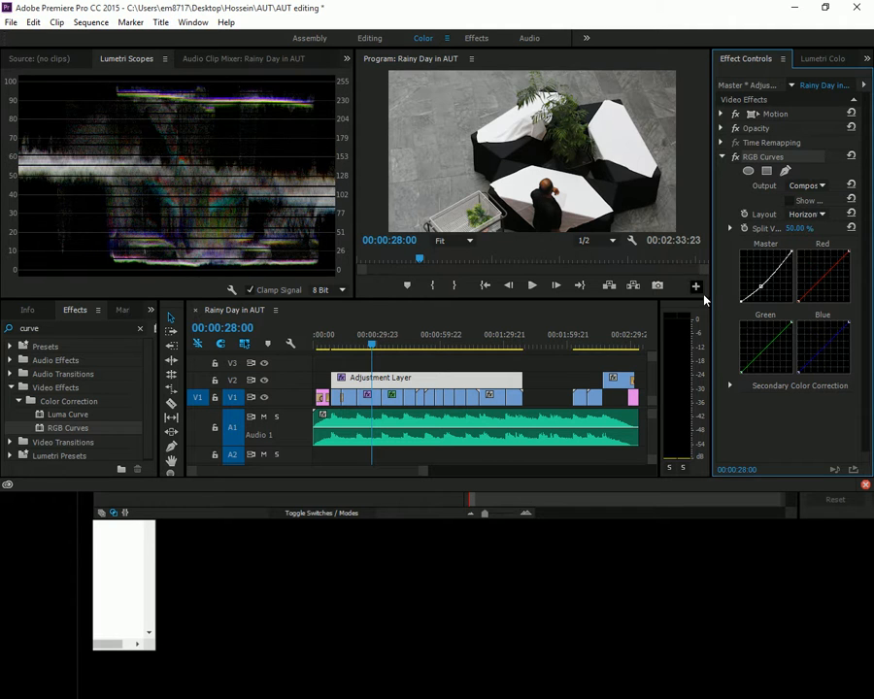
pyautogui.moveTo(758, 289); pyautogui.dragTo(695, 342)
# Raise the red and green curves and lower blue for a yellow tint, and compare it with RGB Curves disabled at 00:00:48:22
pyautogui.moveTo(826, 272); pyautogui.dragTo(822, 267)
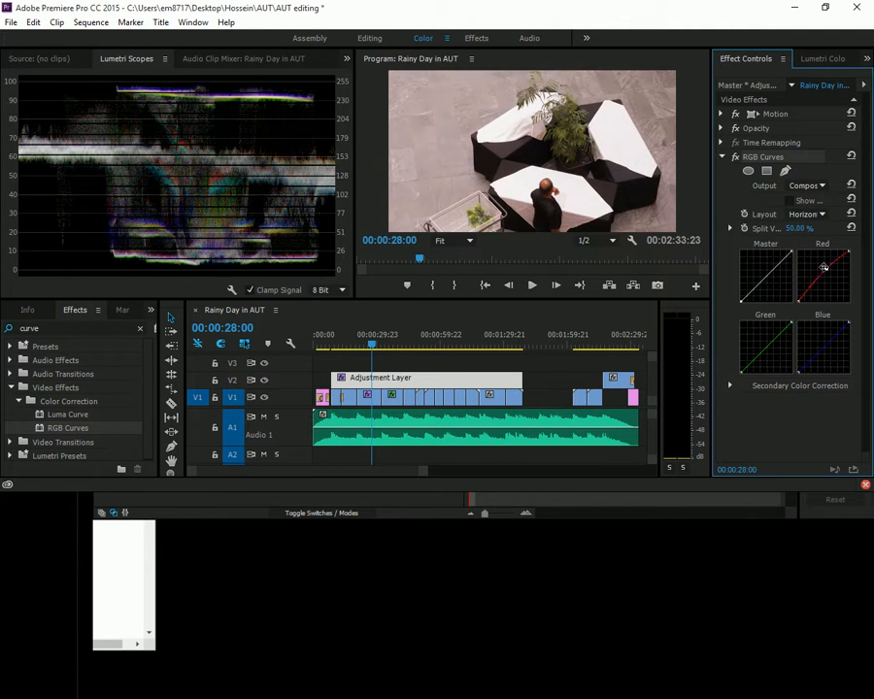
pyautogui.moveTo(778, 339); pyautogui.dragTo(776, 331)
pyautogui.moveTo(823, 268); pyautogui.dragTo(820, 268)
pyautogui.moveTo(829, 341); pyautogui.dragTo(834, 343)
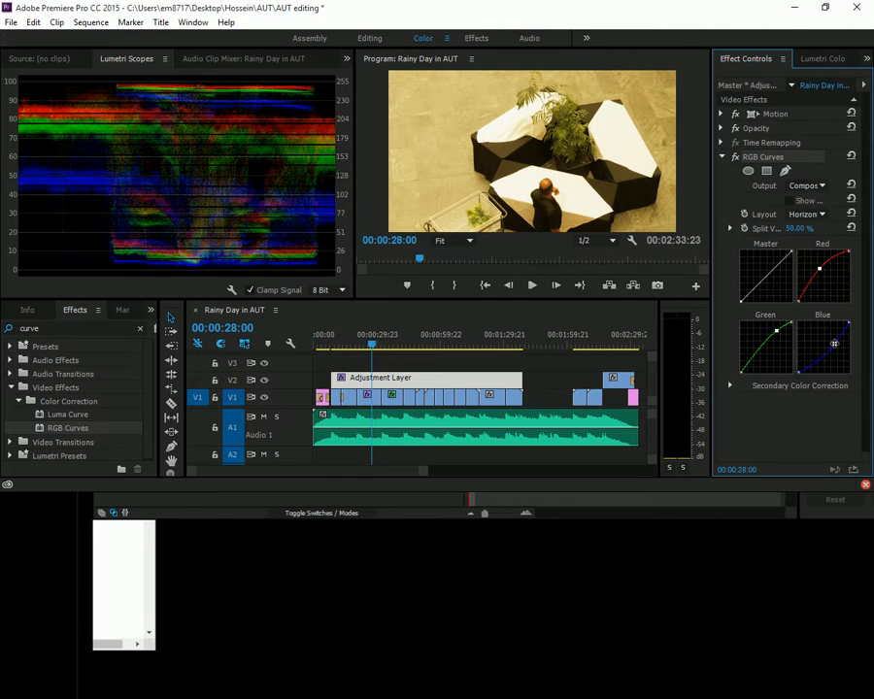
pyautogui.moveTo(386, 345); pyautogui.dragTo(416, 337)
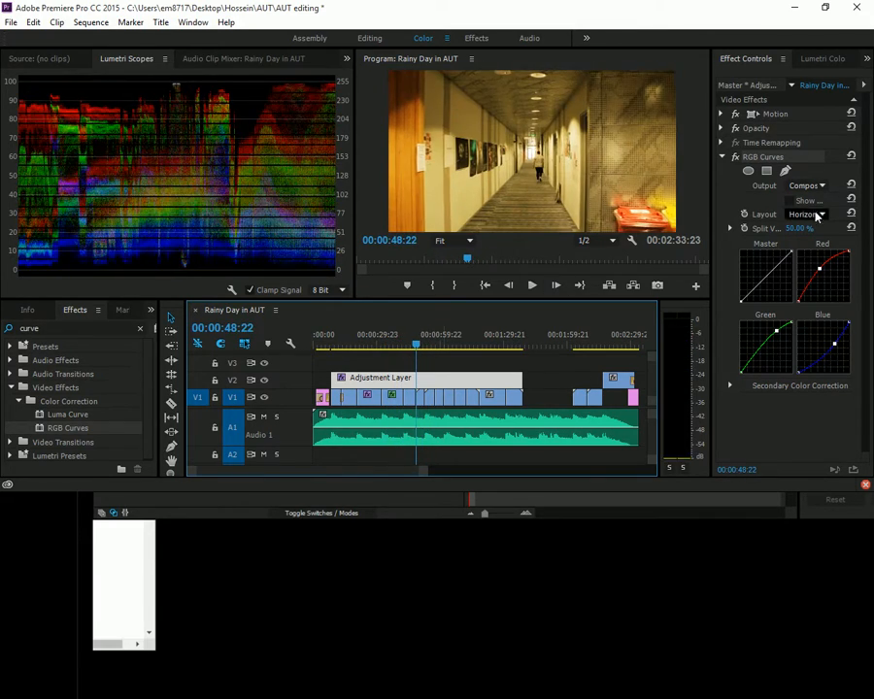
pyautogui.click(735, 157)
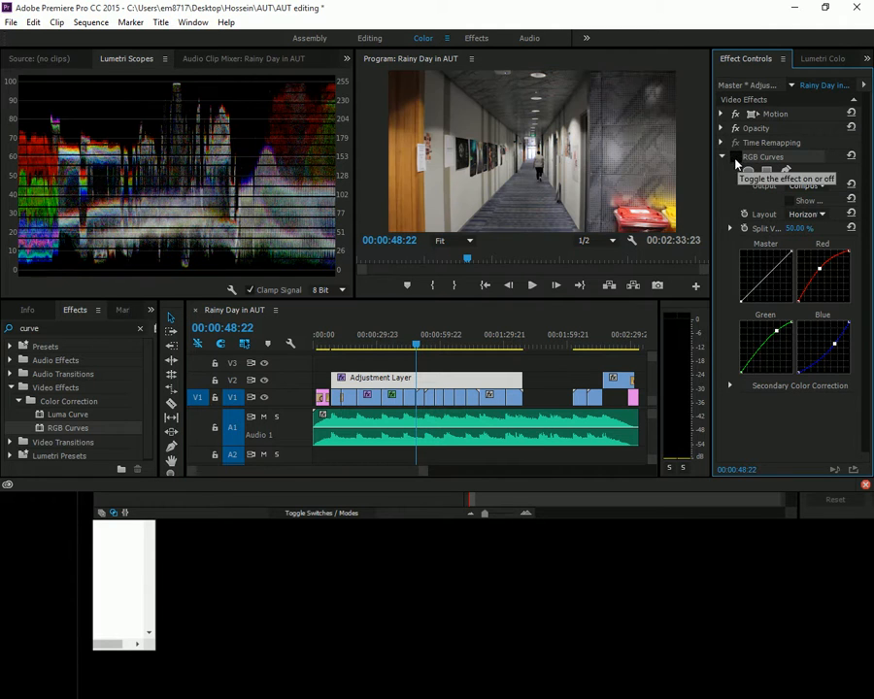
# Search the effects for "bright" and add Brightness & Contrast to the adjustment layer below RGB Curves
pyautogui.click(140, 329)
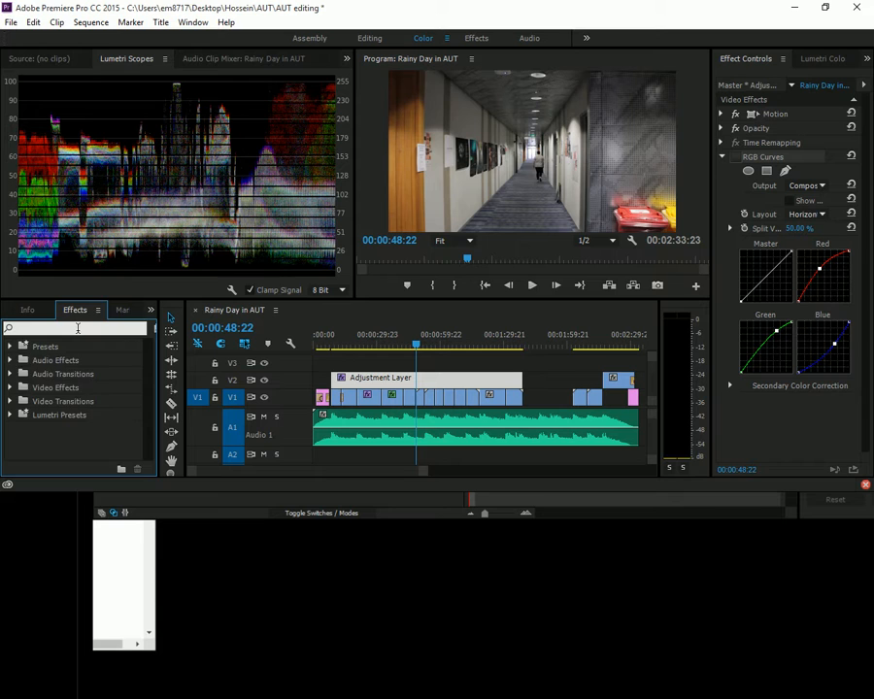
pyautogui.write('bright')
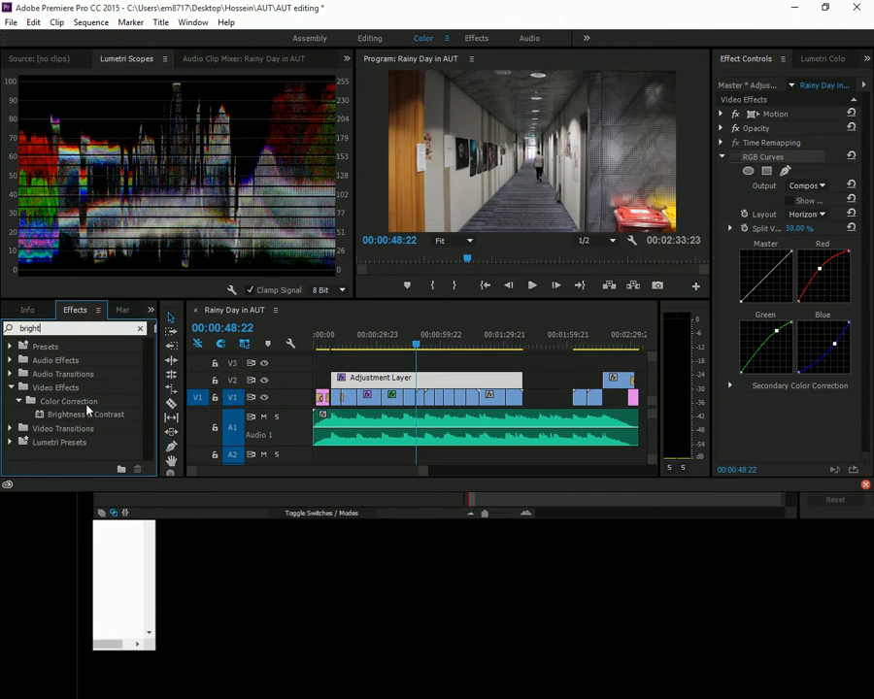
pyautogui.moveTo(85, 413); pyautogui.dragTo(812, 418)
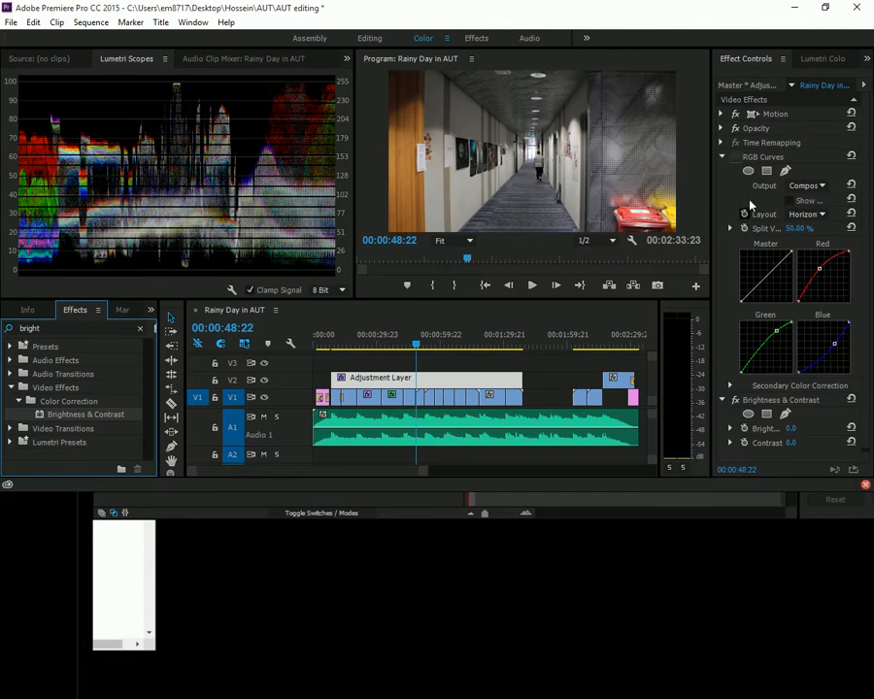
# Try lowering the brightness and then the contrast, undo both changes, and remove Brightness & Contrast from the adjustment layer
pyautogui.click(721, 157)
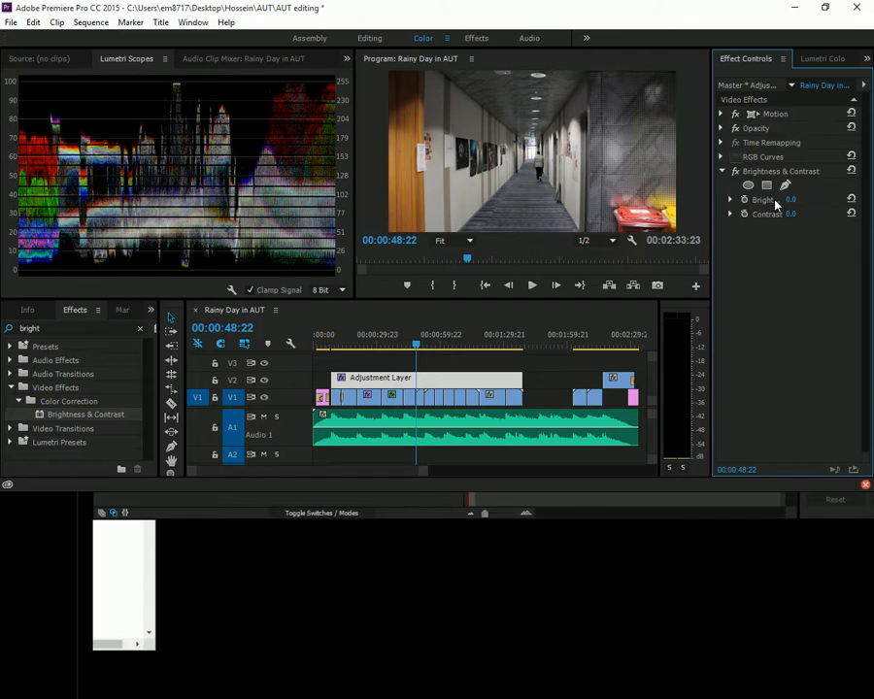
pyautogui.click(732, 199)
pyautogui.click(732, 237)
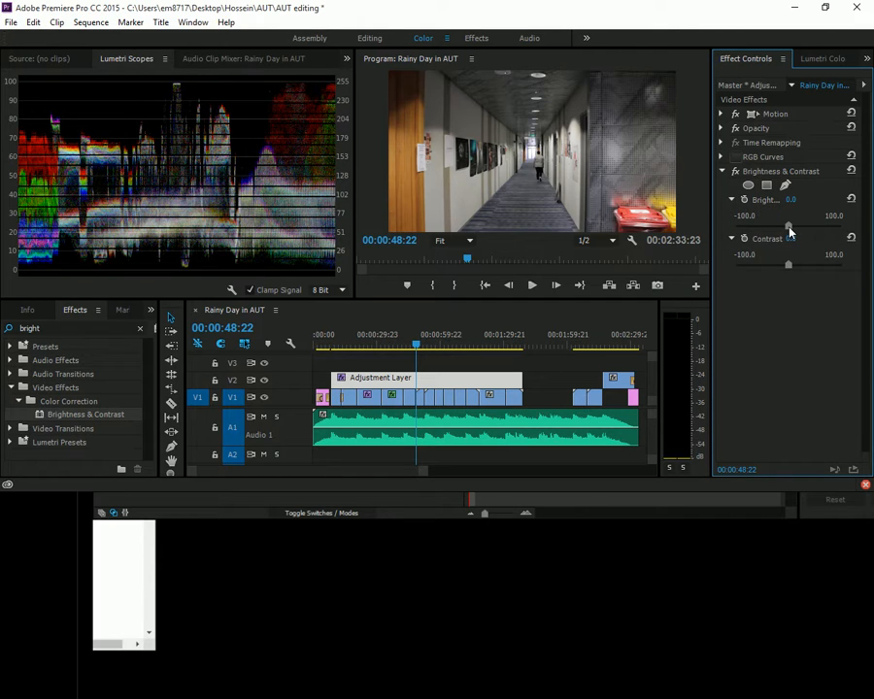
pyautogui.moveTo(790, 230); pyautogui.dragTo(736, 222)
pyautogui.hotkey('ctrl', 'z')
pyautogui.moveTo(790, 265); pyautogui.dragTo(764, 270)
pyautogui.hotkey('ctrl', 'z')
pyautogui.click(777, 172)
pyautogui.press('Delete')
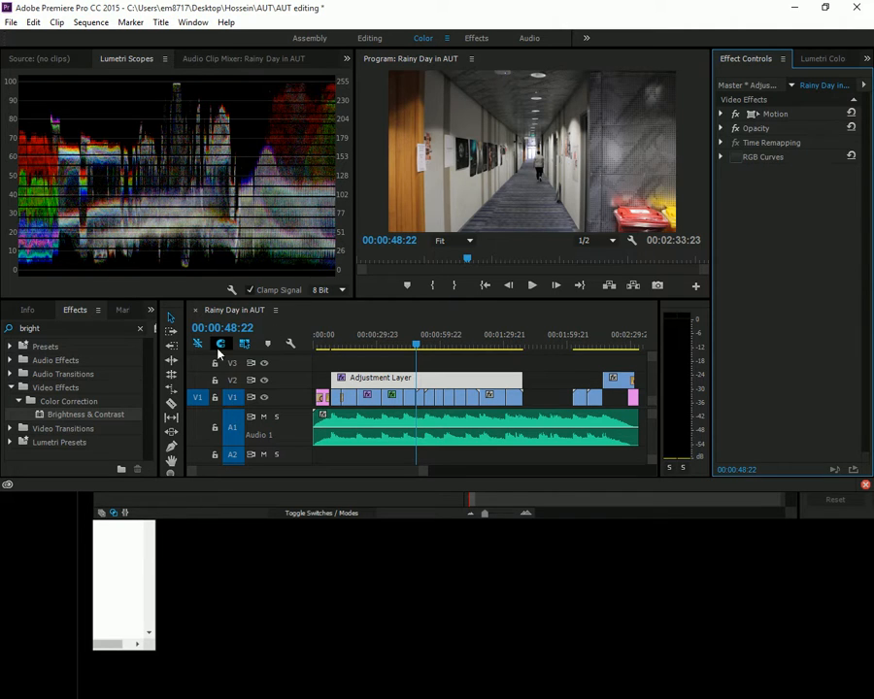
# Search the effects for "highli" and add Shadow/Highlight to the adjustment layer below RGB Curves
pyautogui.click(139, 328)
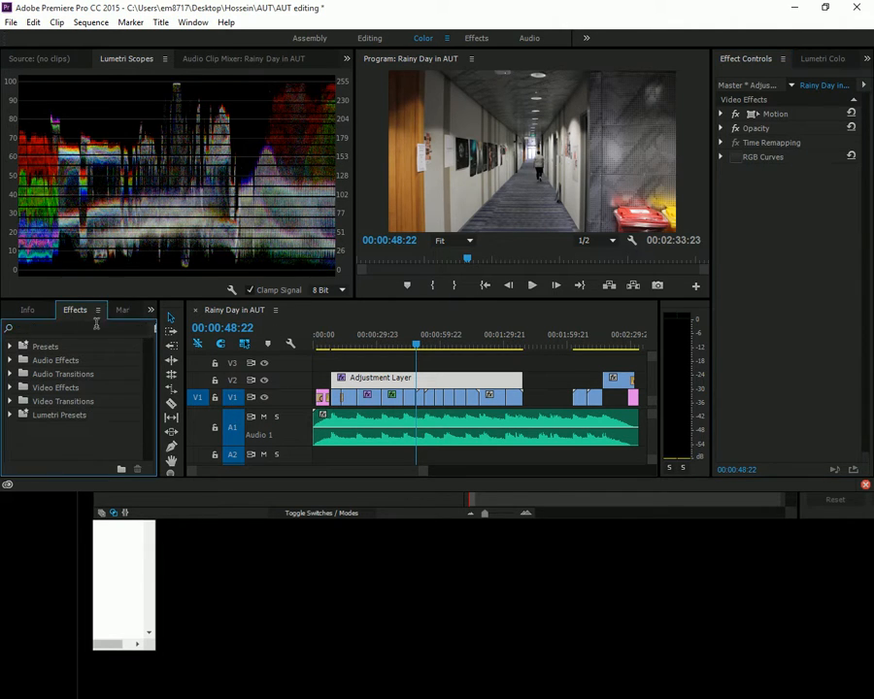
pyautogui.click(96, 327)
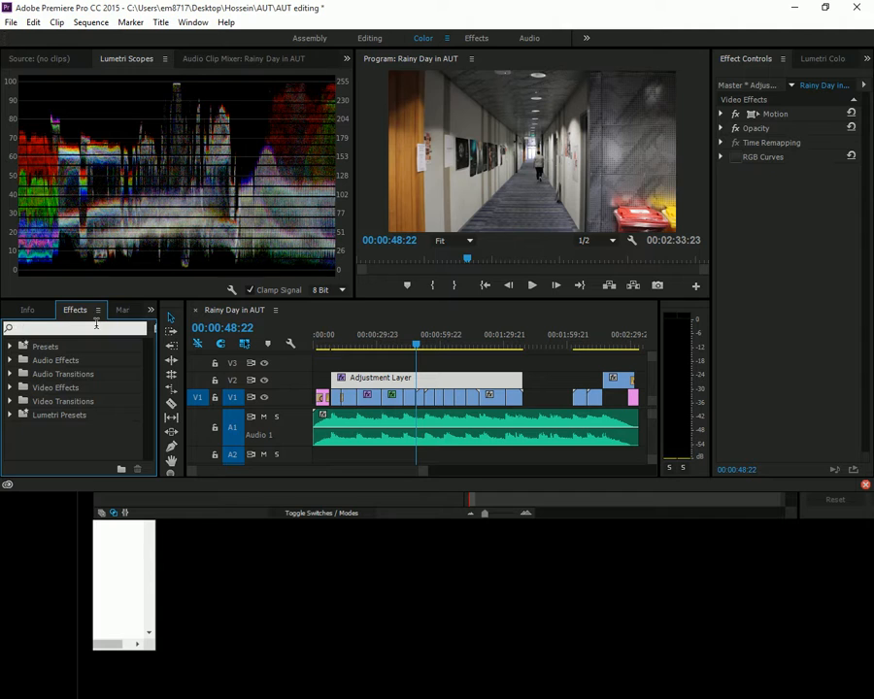
pyautogui.write('high')
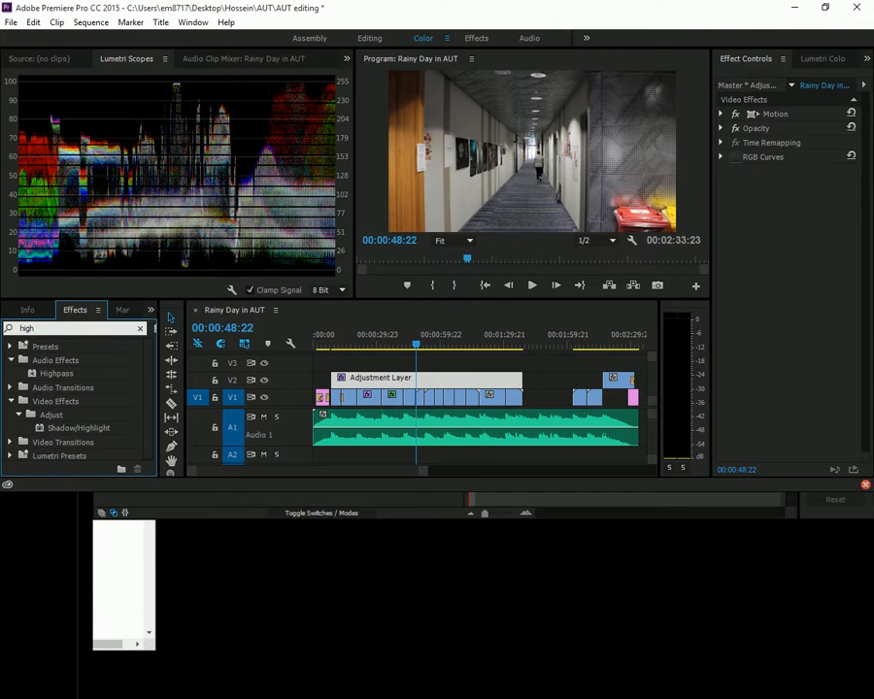
pyautogui.write('li')
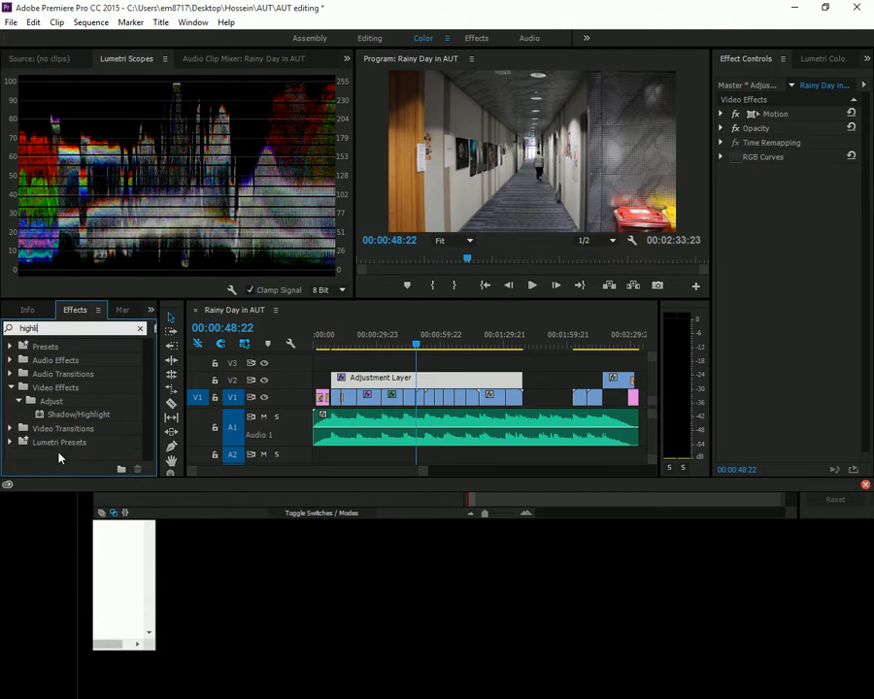
pyautogui.moveTo(92, 413); pyautogui.dragTo(797, 246)
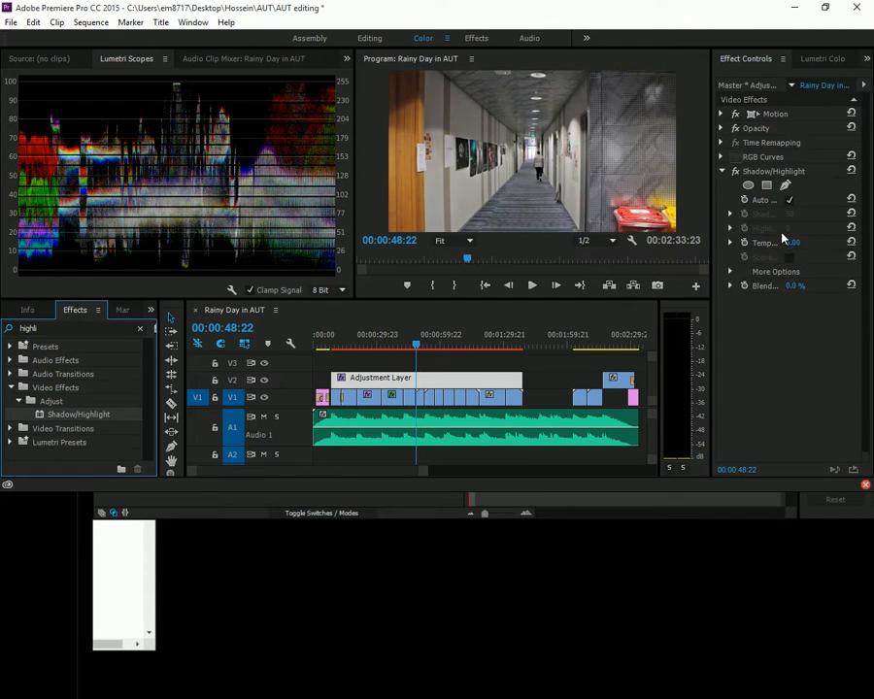
# With the playhead at 00:00:56:00, mute the Audio 1 track and widen the area showing the effect settings
pyautogui.moveTo(418, 344); pyautogui.dragTo(434, 348)
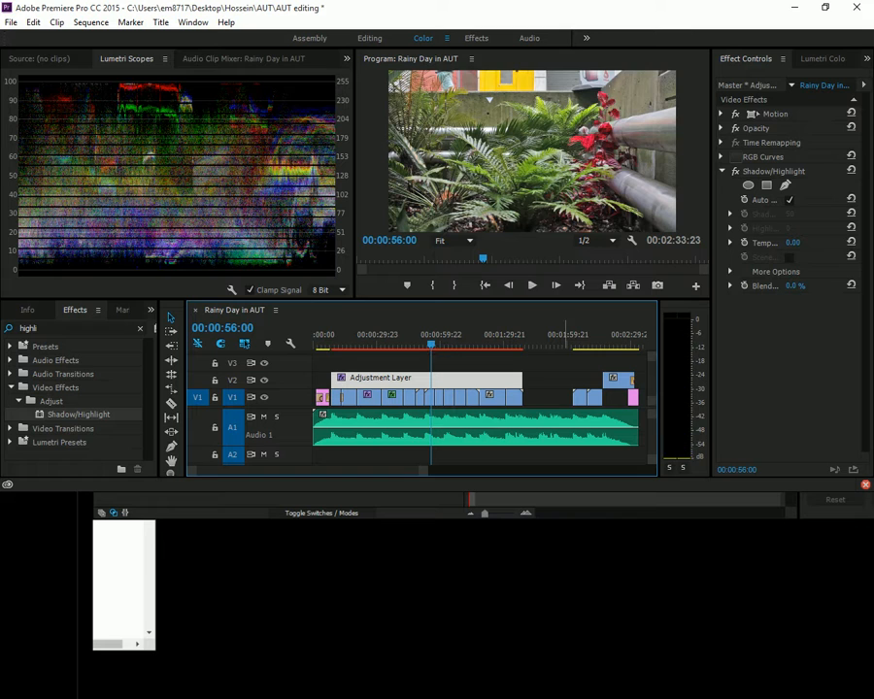
pyautogui.click(264, 418)
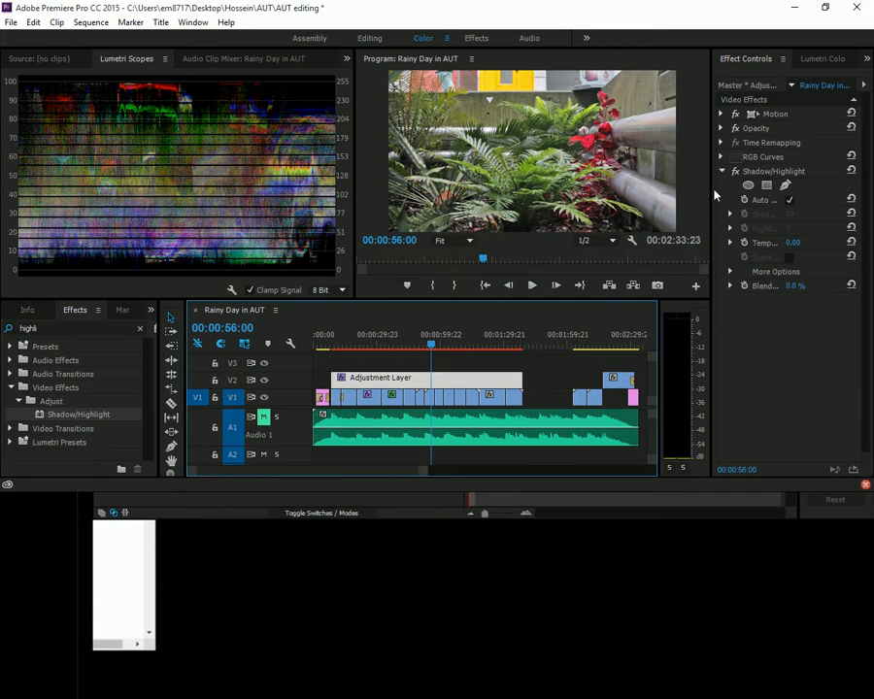
pyautogui.moveTo(710, 192); pyautogui.dragTo(672, 187)
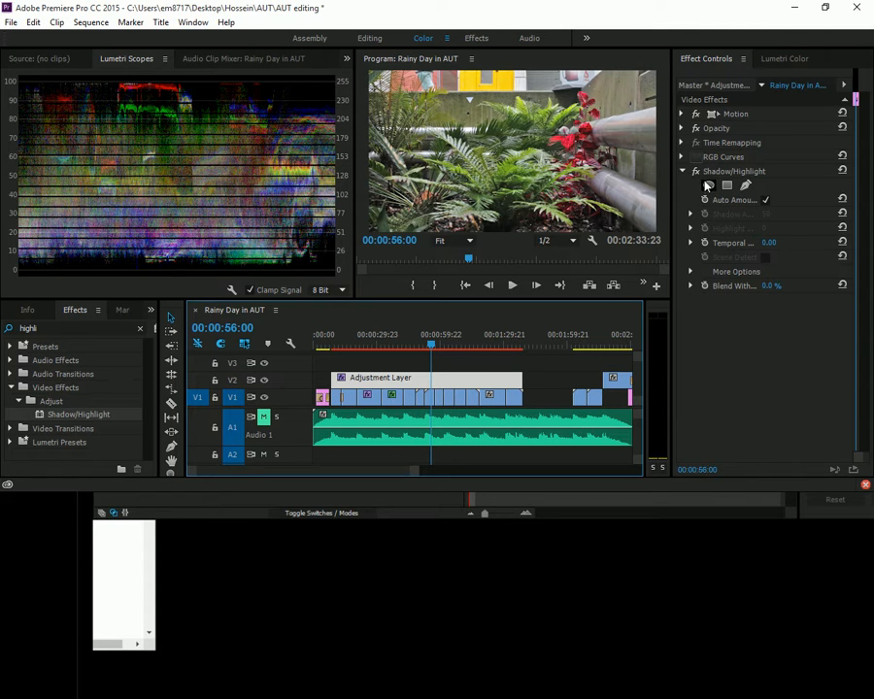
# Compare the fern shot at 00:00:56:00 with Shadow/Highlight repeatedly disabled and enabled
pyautogui.click(697, 173)
pyautogui.click(697, 172)
pyautogui.click(696, 172)
pyautogui.click(696, 172)
pyautogui.click(697, 171)
pyautogui.click(698, 172)
pyautogui.click(698, 172)
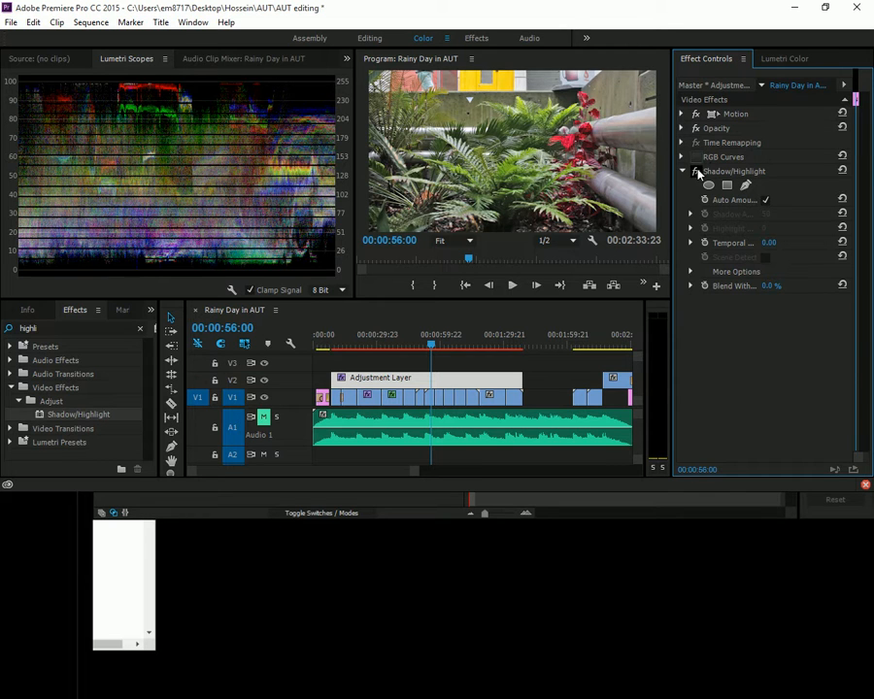
pyautogui.click(697, 171)
pyautogui.click(696, 171)
pyautogui.click(696, 172)
pyautogui.click(696, 172)
# Compare Shadow/Highlight on and off at 00:01:28:13, and delete the effect from the adjustment layer
pyautogui.moveTo(454, 335); pyautogui.dragTo(502, 342)
pyautogui.click(697, 173)
pyautogui.click(698, 173)
pyautogui.click(697, 173)
pyautogui.click(697, 173)
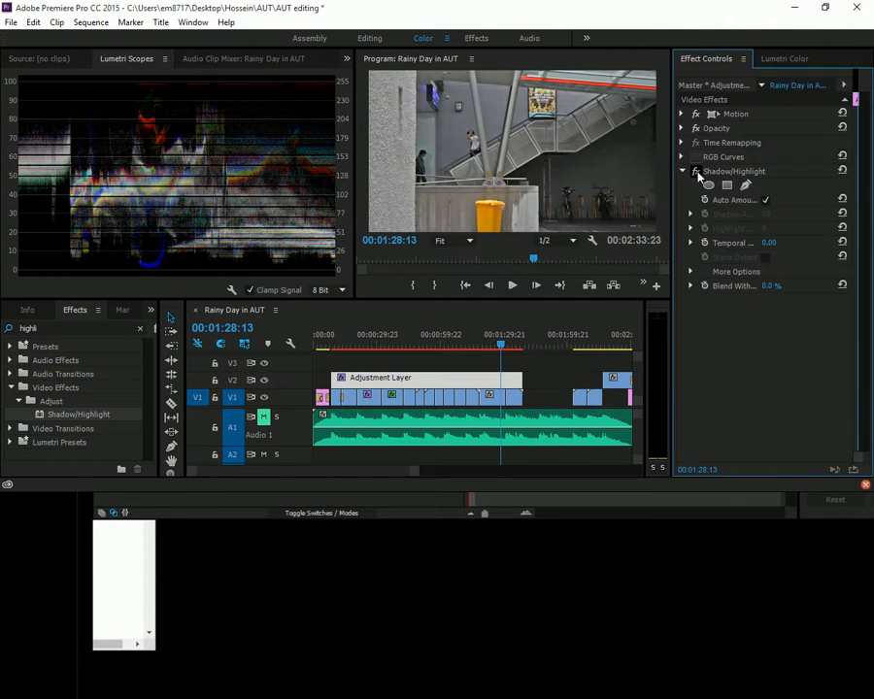
pyautogui.press('Delete')
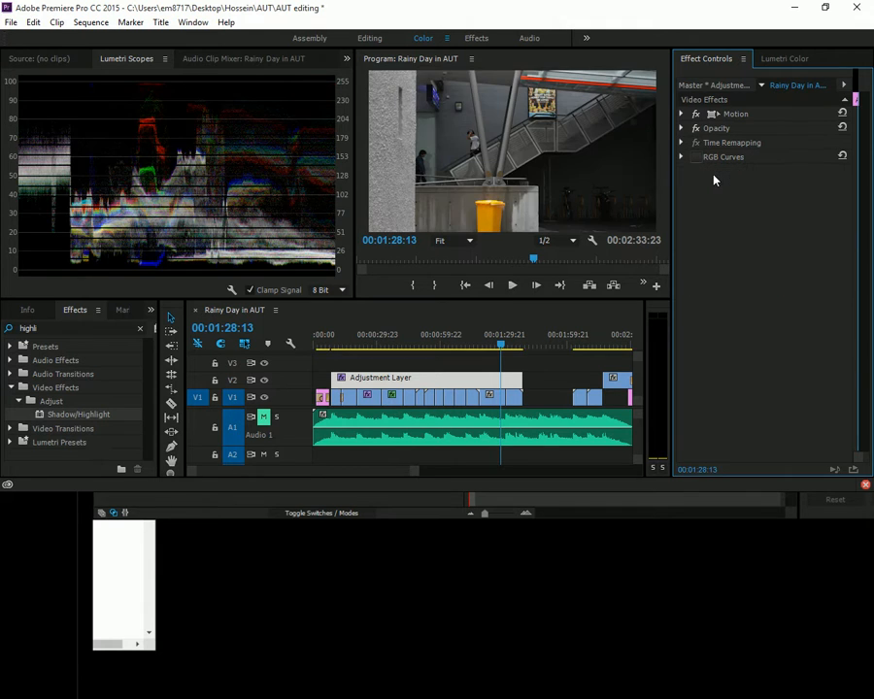
# Move the playhead to 00:01:06:08, search the effects for "vibr" and "vib", and clear the search
pyautogui.moveTo(457, 345); pyautogui.dragTo(454, 345)
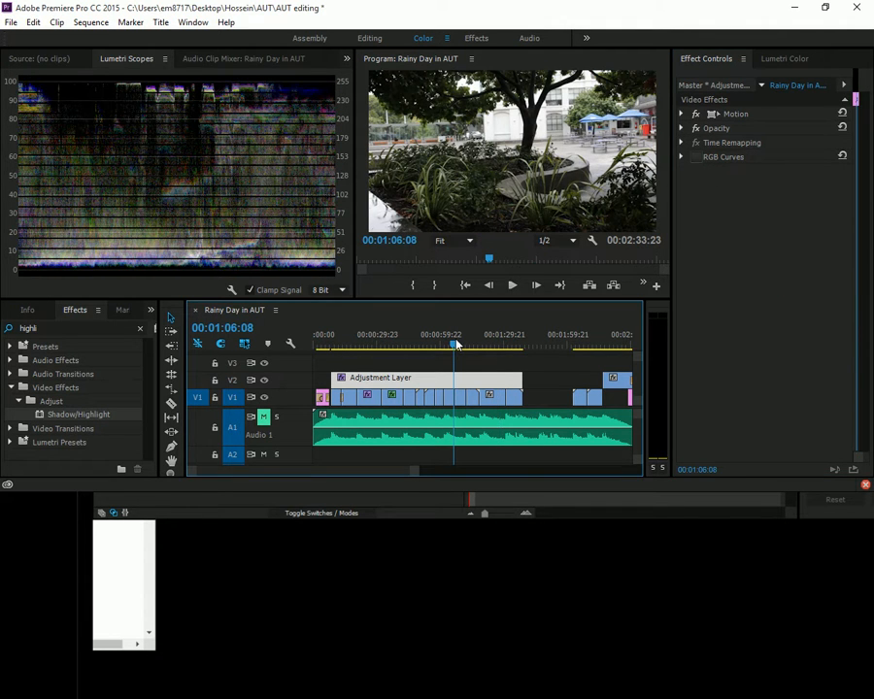
pyautogui.click(140, 328)
pyautogui.write('vibr')
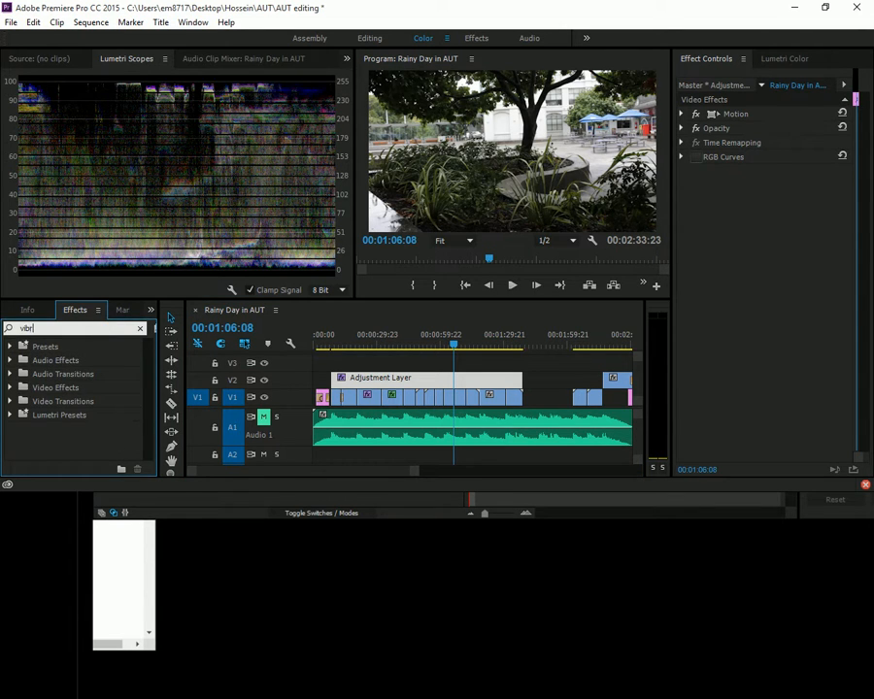
pyautogui.press('BackSpace')
pyautogui.press('BackSpace')
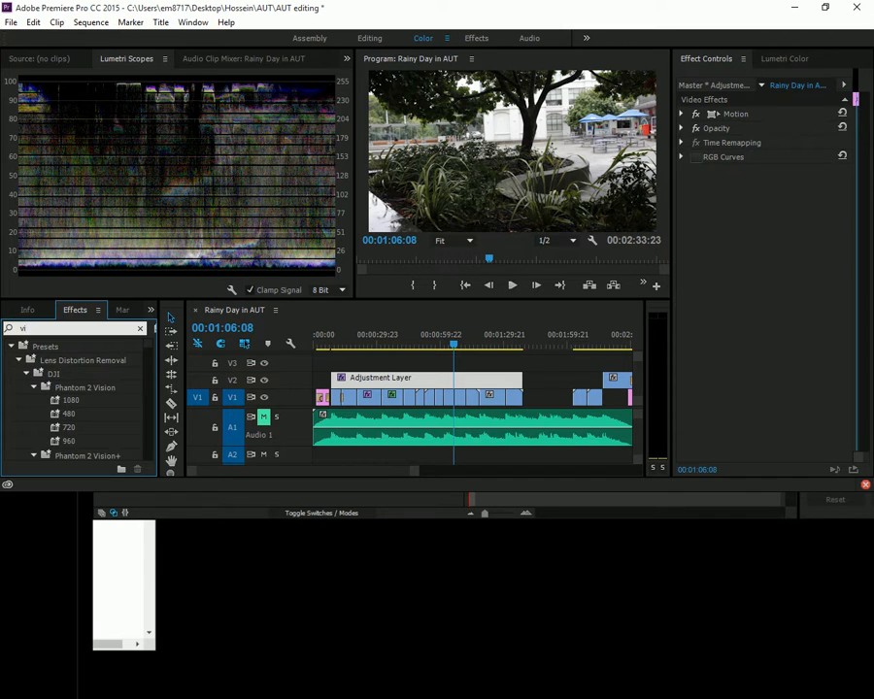
pyautogui.write('b')
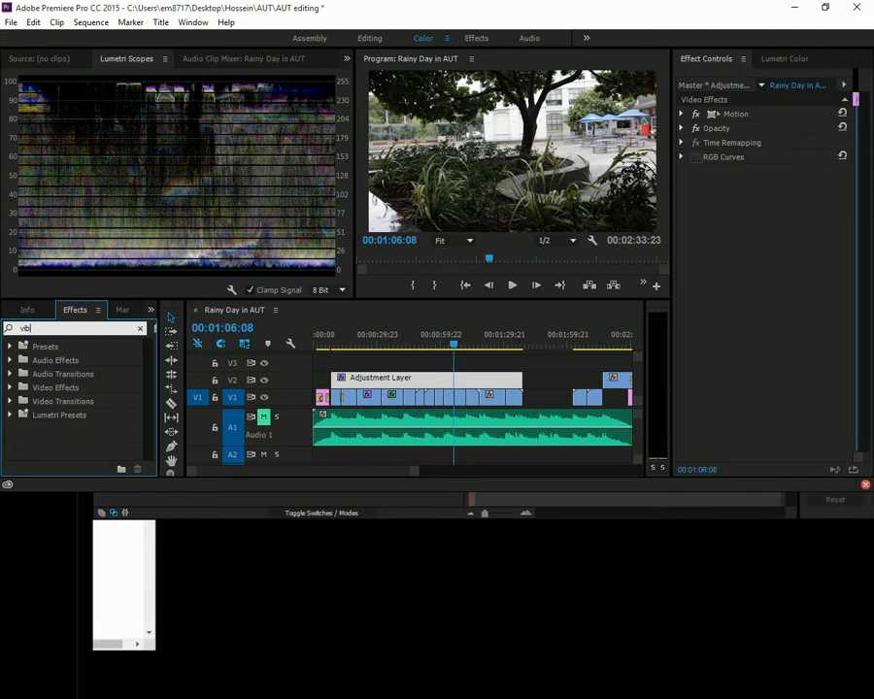
pyautogui.press('BackSpace')
pyautogui.press('BackSpace')
pyautogui.press('BackSpace')
# Look through the Color Correction video effects for further grading options, and collapse the Video Effects folder
pyautogui.click(11, 388)
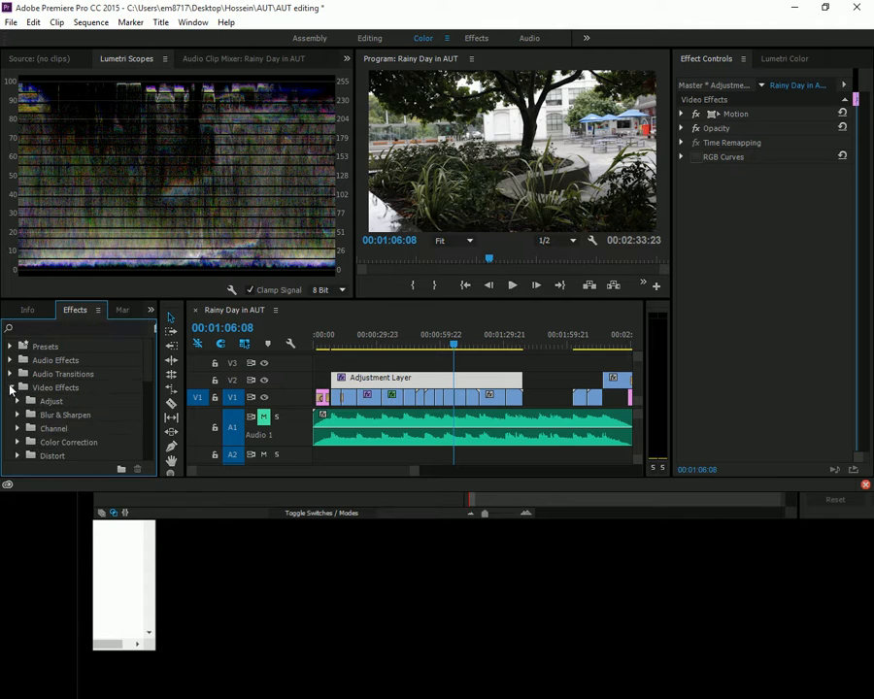
pyautogui.scroll(-1, 83, 413)
pyautogui.click(17, 414)
pyautogui.scroll(-5, 111, 418)
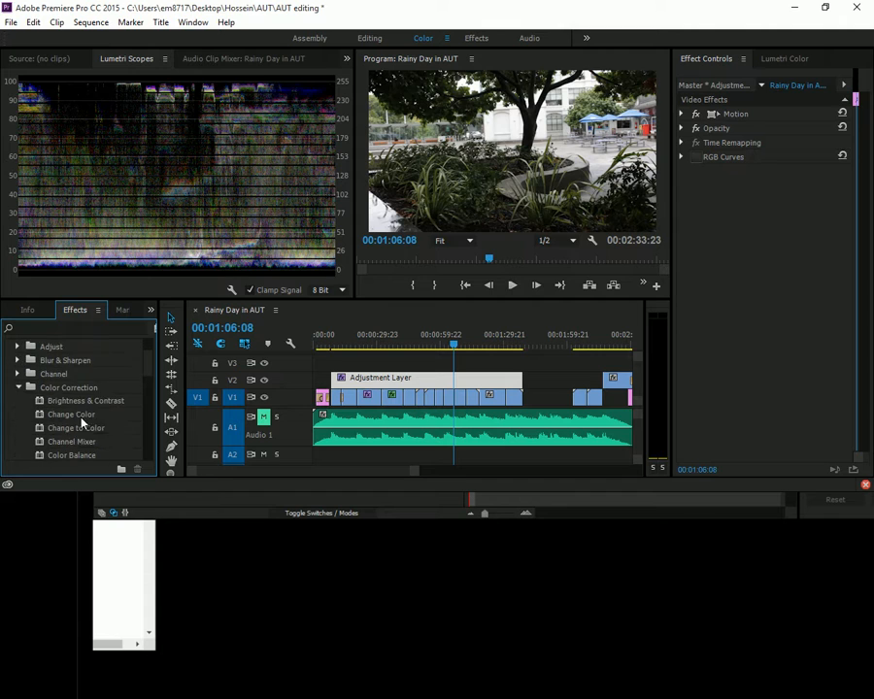
pyautogui.scroll(-4, 112, 418)
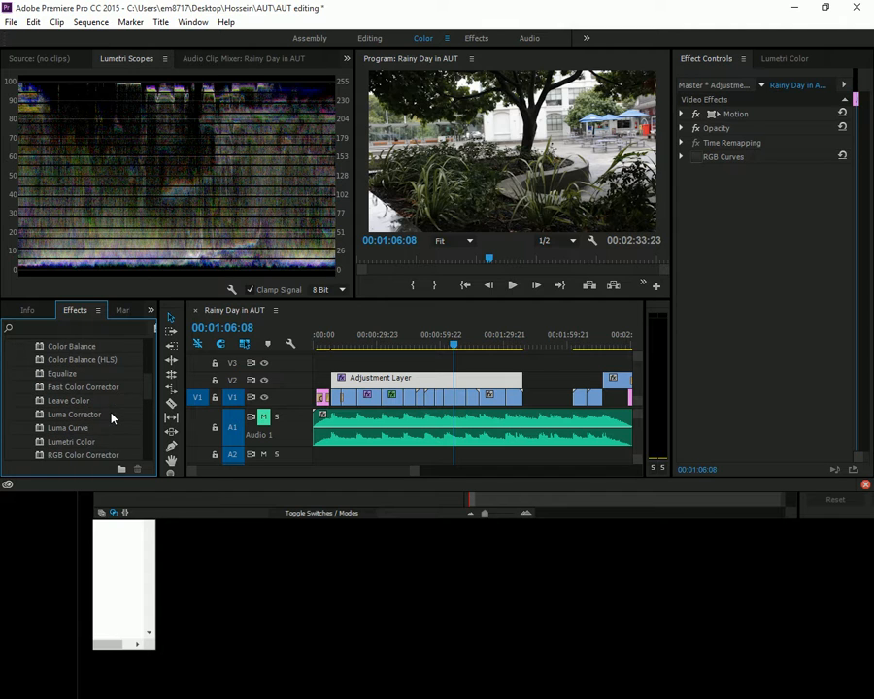
pyautogui.scroll(-1, 112, 417)
pyautogui.scroll(3, 111, 418)
pyautogui.scroll(1, 112, 418)
pyautogui.scroll(2, 113, 406)
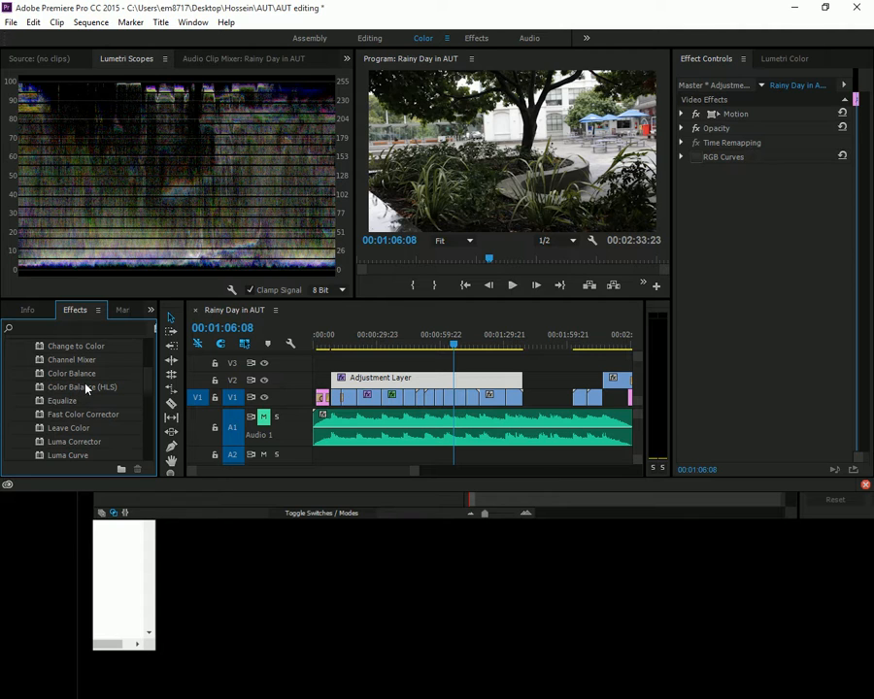
pyautogui.scroll(-3, 97, 386)
pyautogui.scroll(3, 97, 387)
pyautogui.scroll(3, 97, 386)
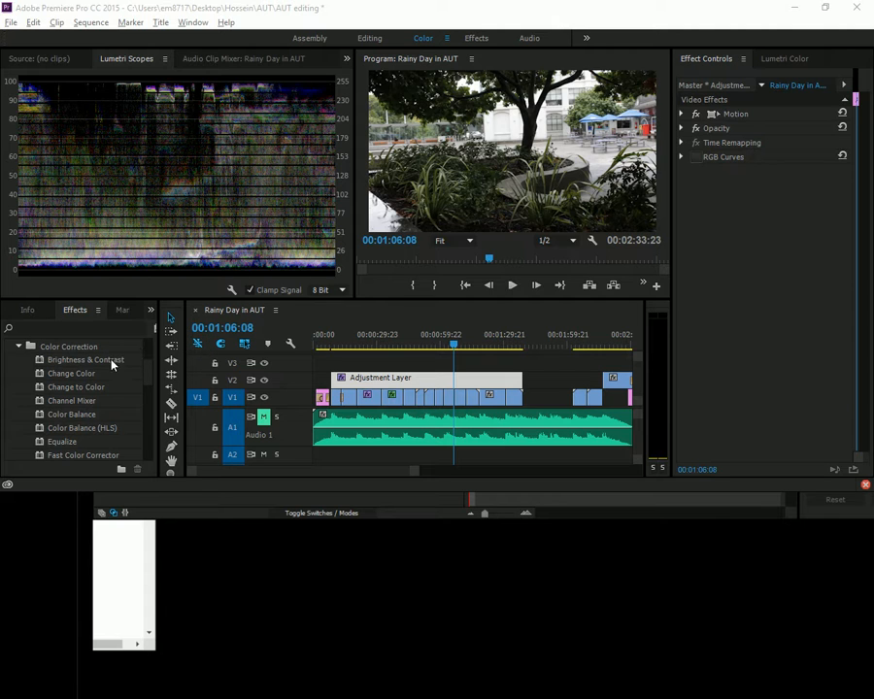
pyautogui.click(17, 347)
pyautogui.scroll(-2, 51, 369)
pyautogui.scroll(4, 49, 389)
pyautogui.click(12, 387)
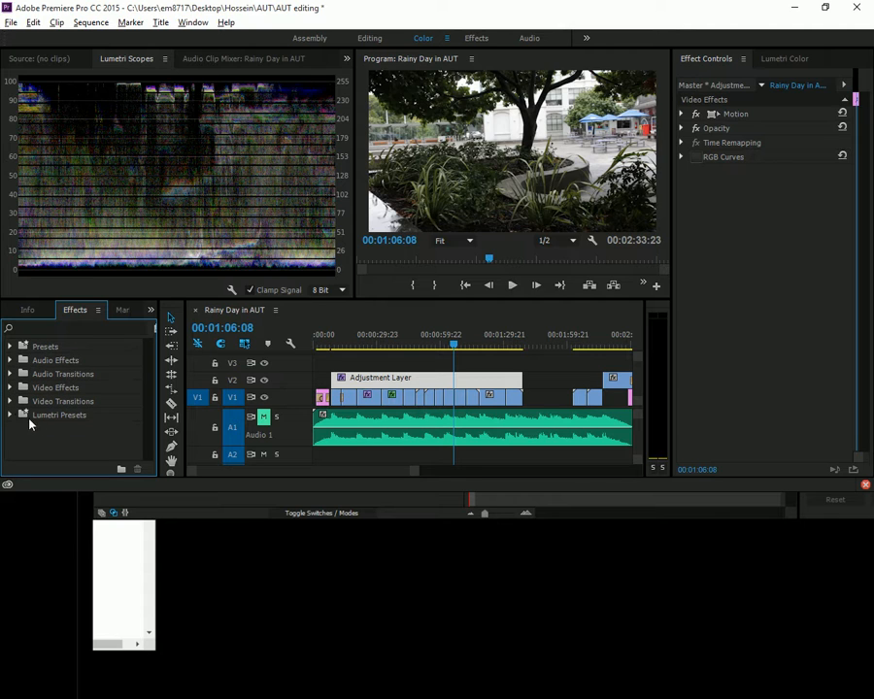
# Browse the Universal SpeedLooks in the Lumetri Presets and examine their enlarged preview thumbnails
pyautogui.click(12, 416)
pyautogui.scroll(-1, 92, 422)
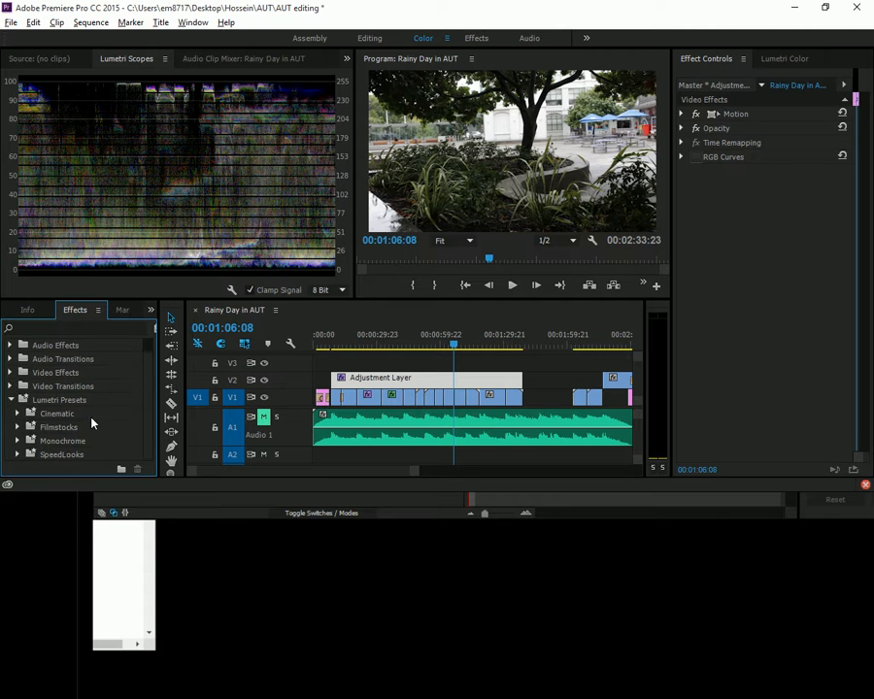
pyautogui.click(18, 456)
pyautogui.click(27, 454)
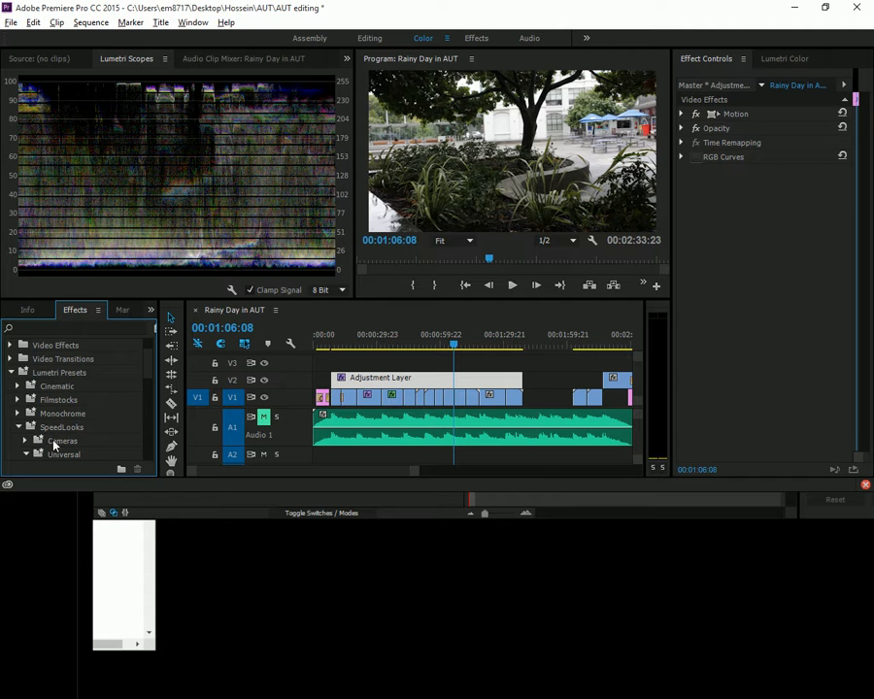
pyautogui.scroll(-3, 92, 439)
pyautogui.scroll(-2, 103, 442)
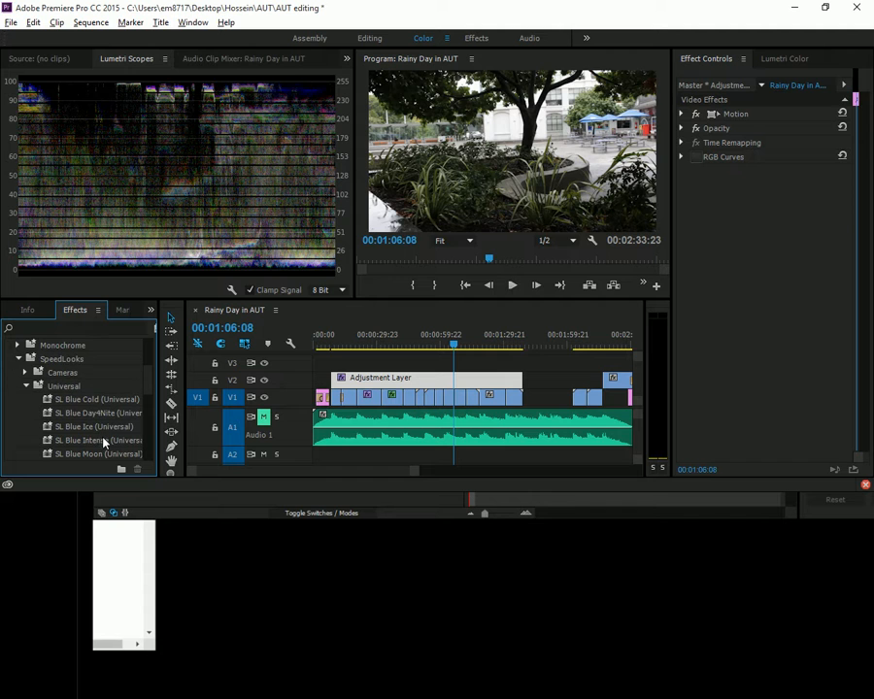
pyautogui.press('`')
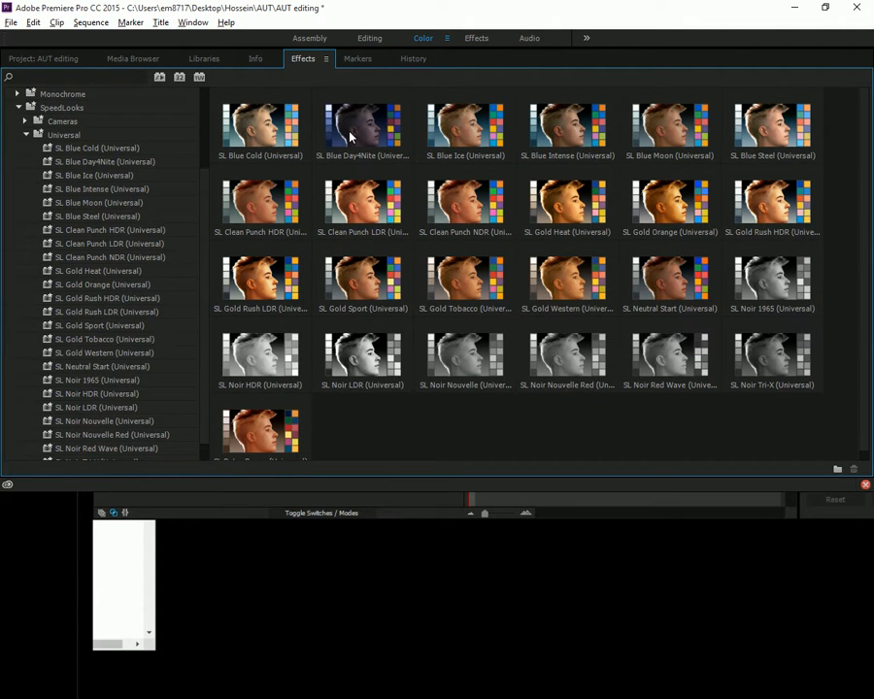
pyautogui.press('`')
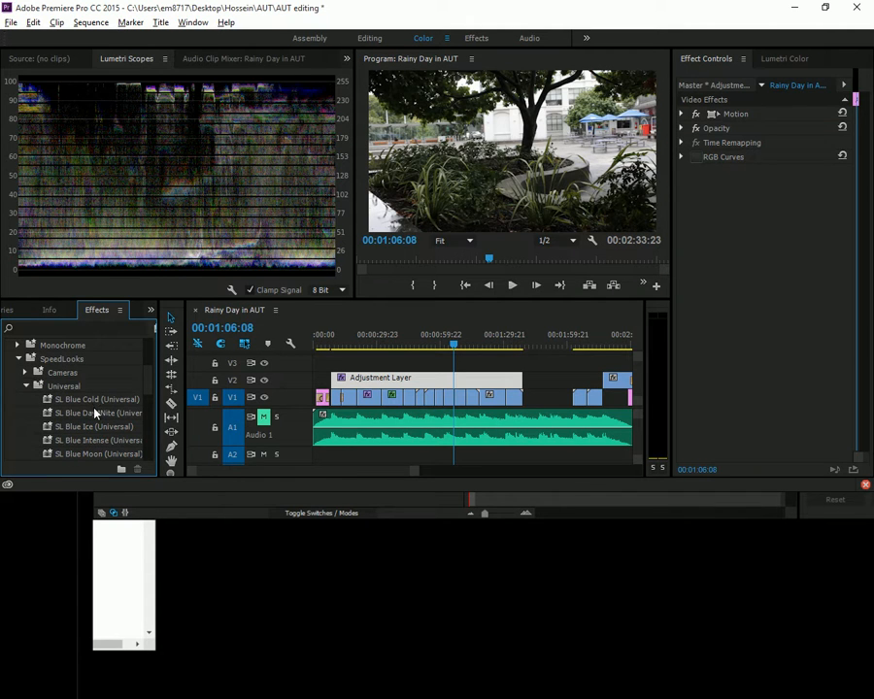
# Apply SL Blue Day4Nite (Universal) to the adjustment layer and compare the image with V2 hidden and shown at 00:00:28:23
pyautogui.moveTo(95, 415); pyautogui.dragTo(371, 382)
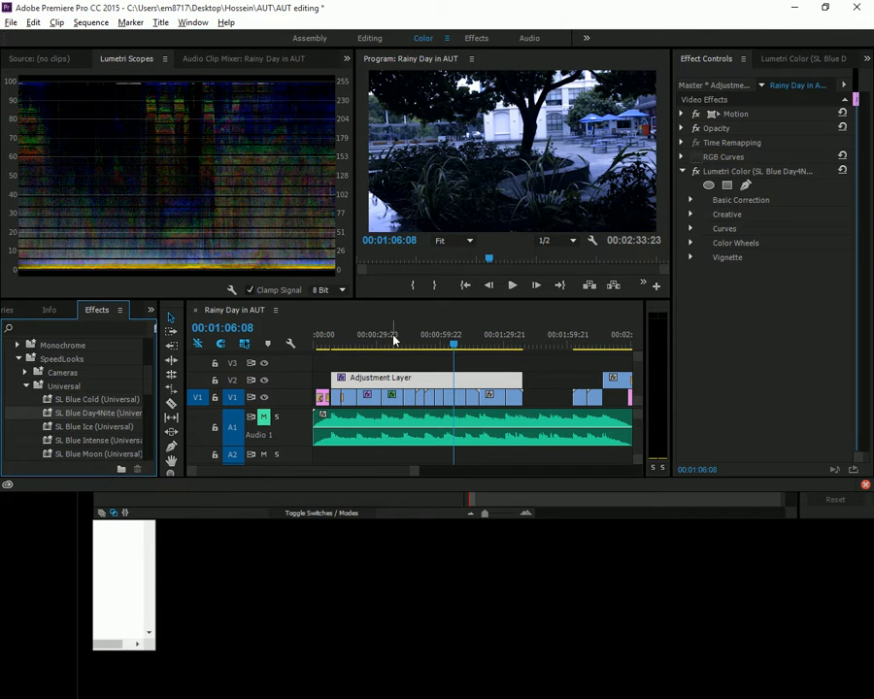
pyautogui.click(264, 380)
pyautogui.moveTo(372, 346); pyautogui.dragTo(378, 347)
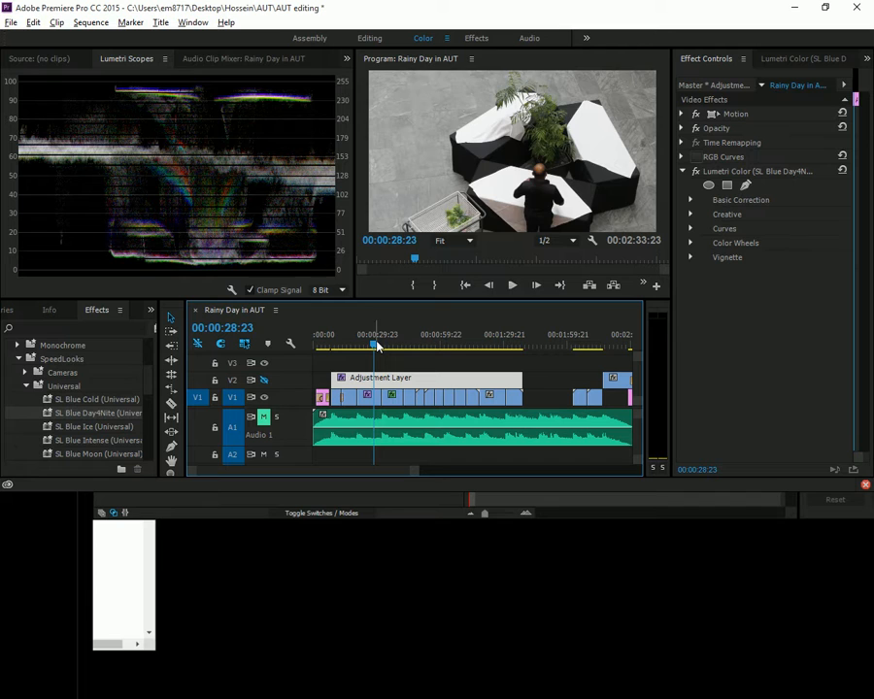
pyautogui.click(263, 380)
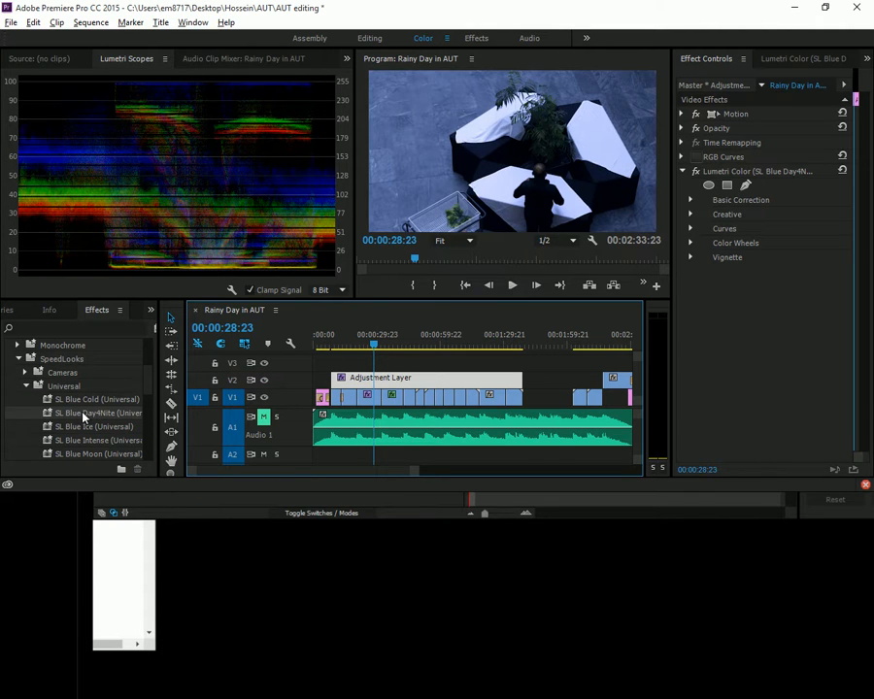
# Collapse the Universal SpeedLooks, enlarge the effects browser to full size, and close the Lumetri Presets folder
pyautogui.click(25, 386)
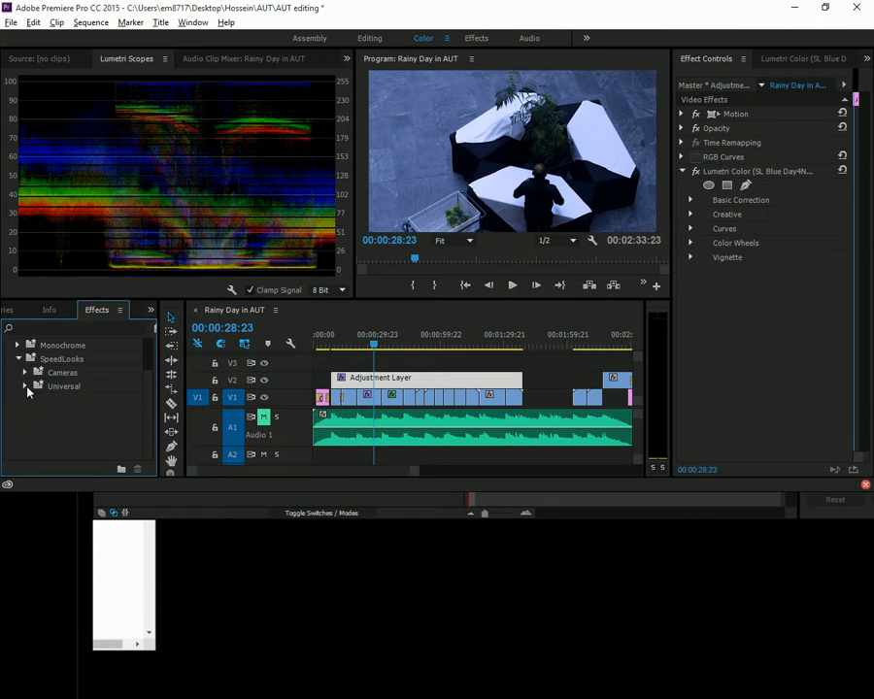
pyautogui.press('`')
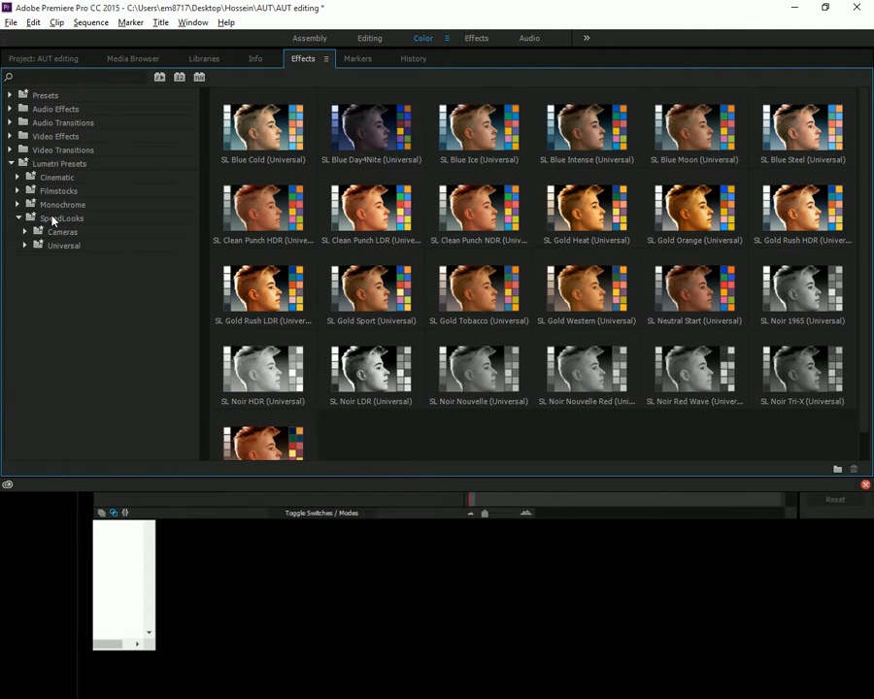
pyautogui.click(11, 164)
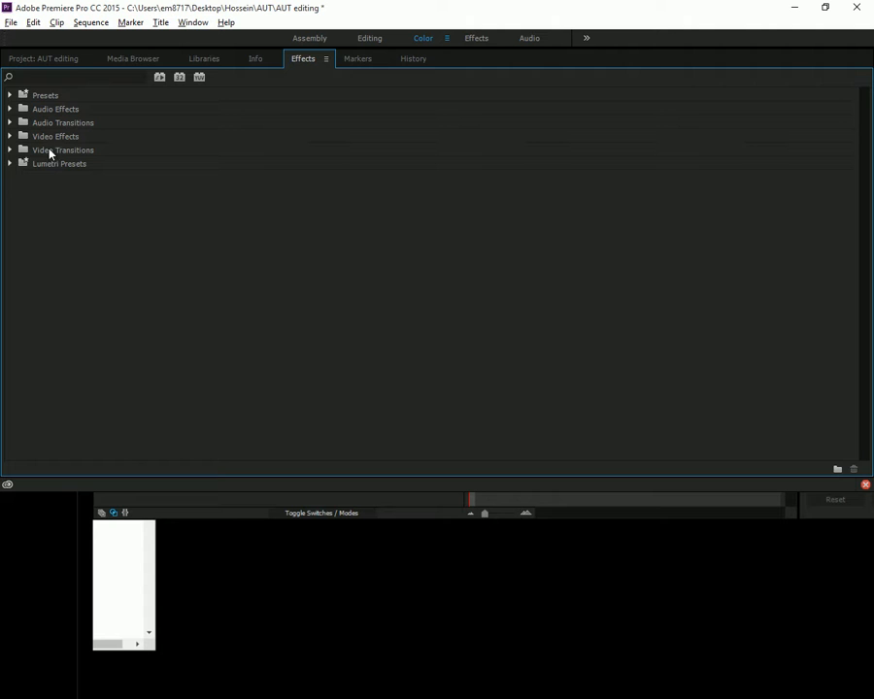
# Browse the Universal SpeedLooks among the Lumetri Presets again, and check the Day4Nite look on the clip at 00:00:41:05
pyautogui.click(11, 164)
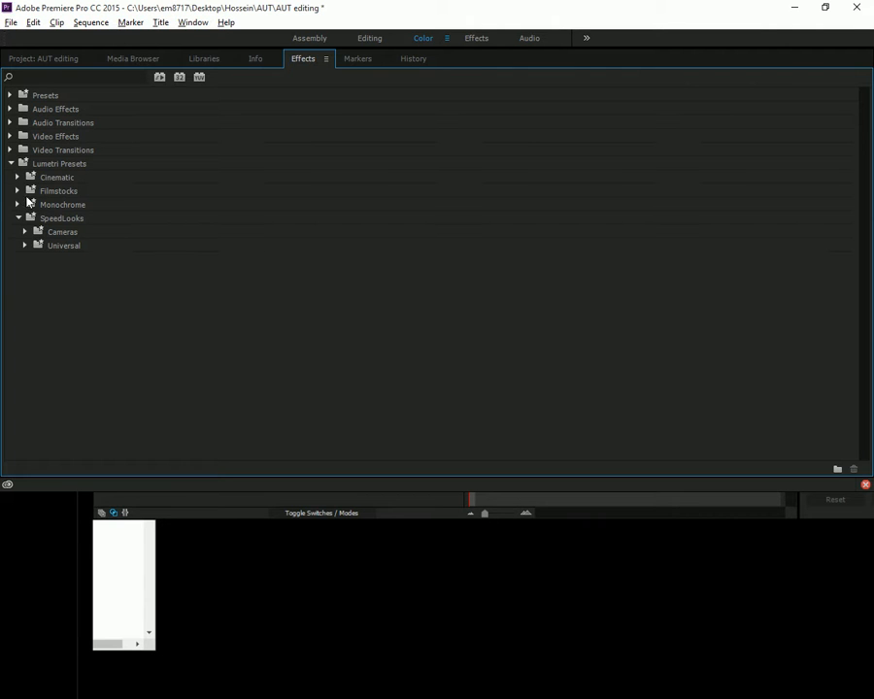
pyautogui.click(25, 246)
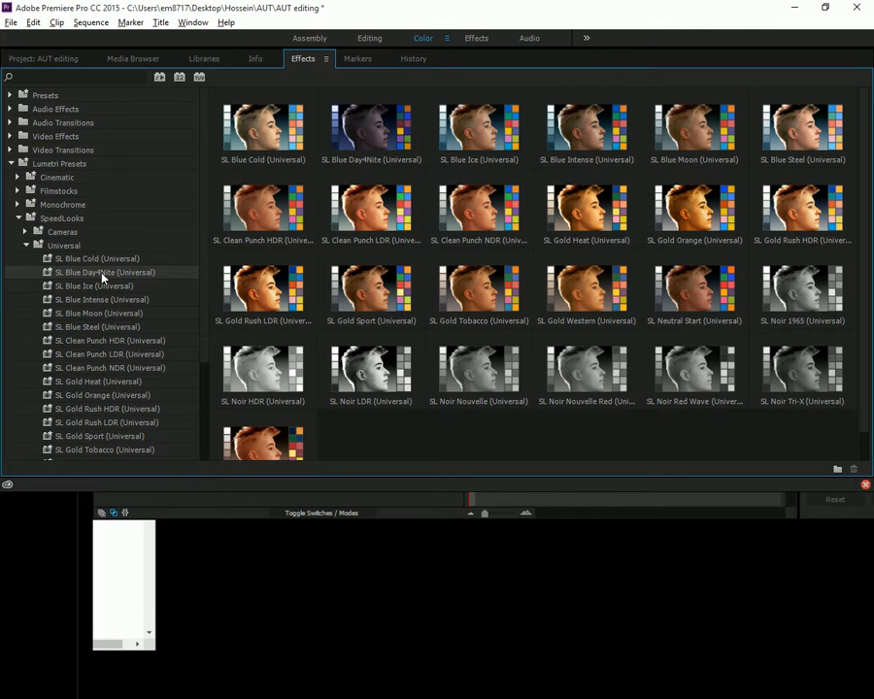
pyautogui.press('`')
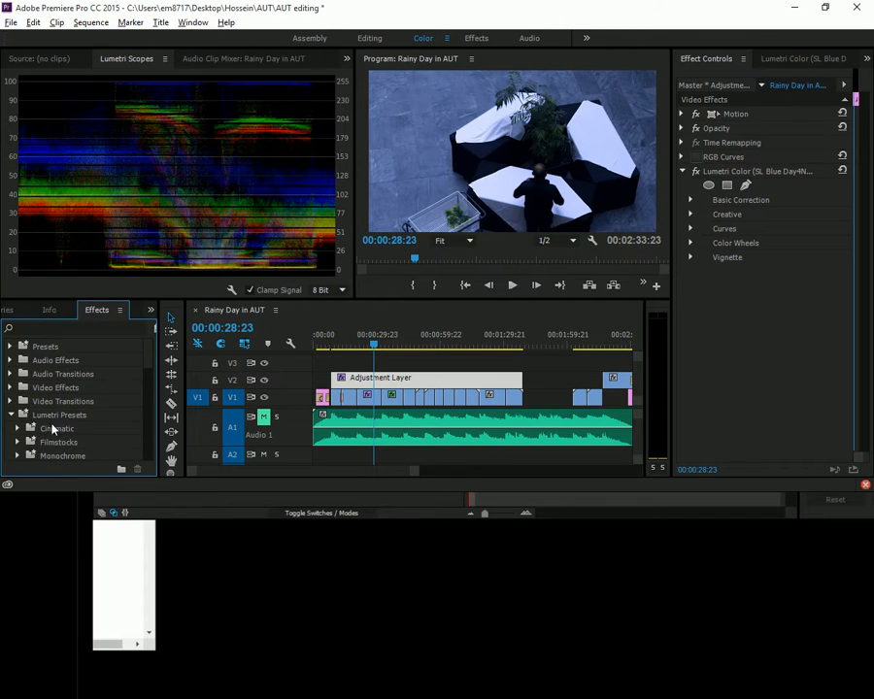
pyautogui.scroll(-2, 64, 427)
pyautogui.scroll(-1, 76, 428)
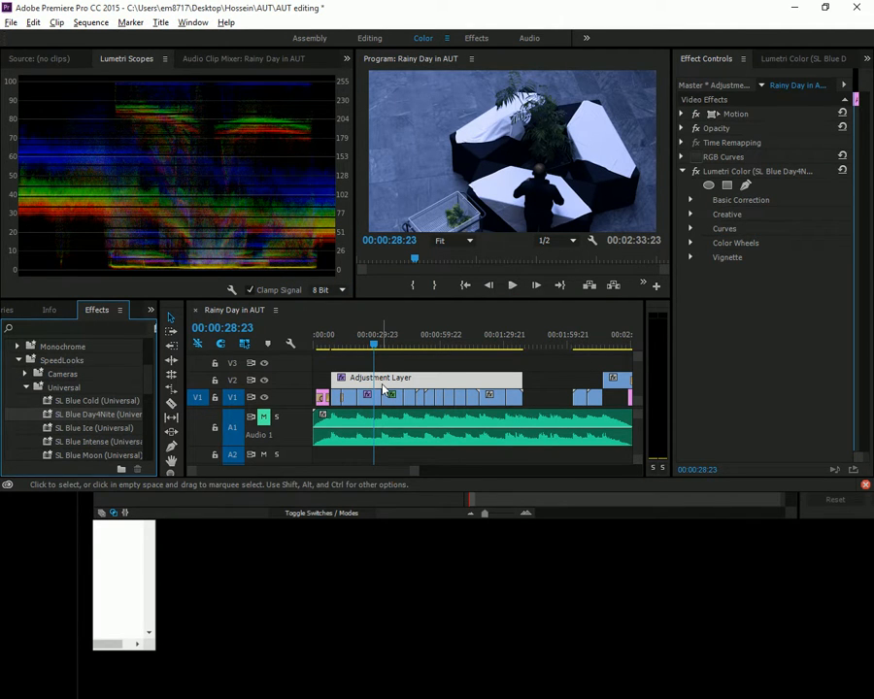
pyautogui.click(401, 336)
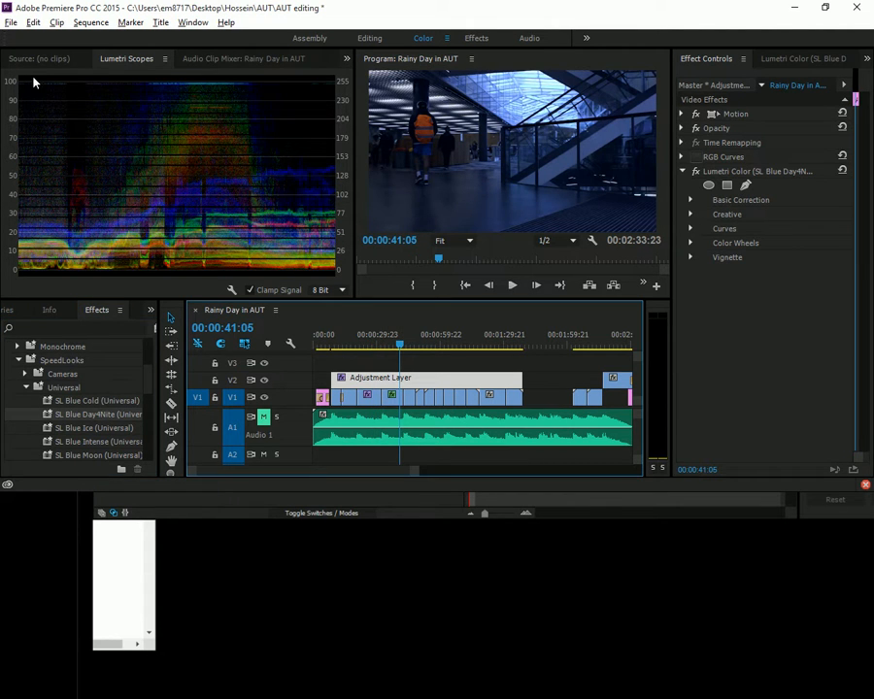
# Search the effects for curves and add a second RGB Curves effect to the adjustment layer after Lumetri Color
pyautogui.click(109, 328)
pyautogui.write('curve')
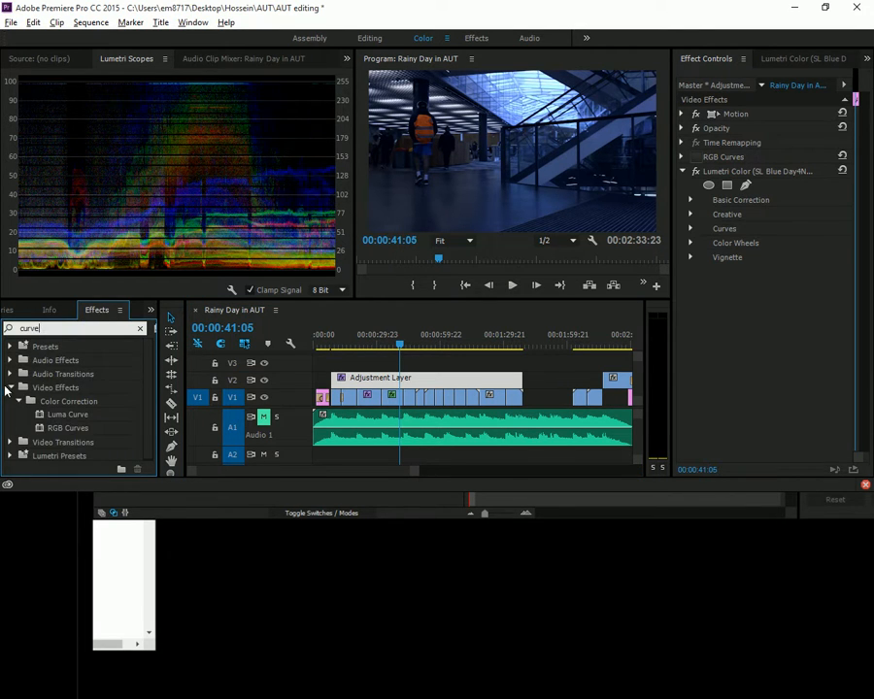
pyautogui.click(19, 401)
pyautogui.click(10, 388)
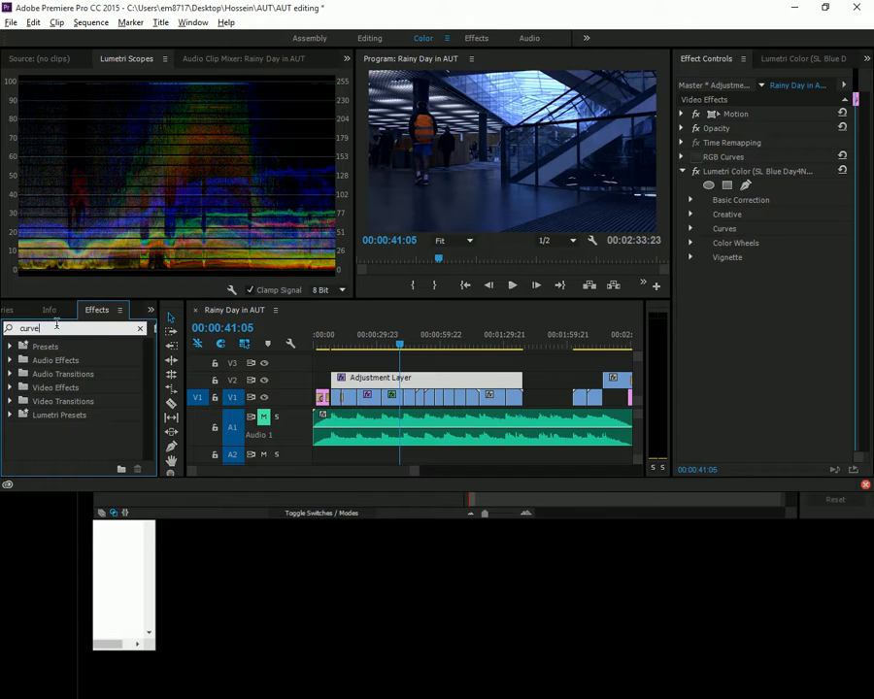
pyautogui.click(142, 331)
pyautogui.click(94, 328)
pyautogui.write('cur')
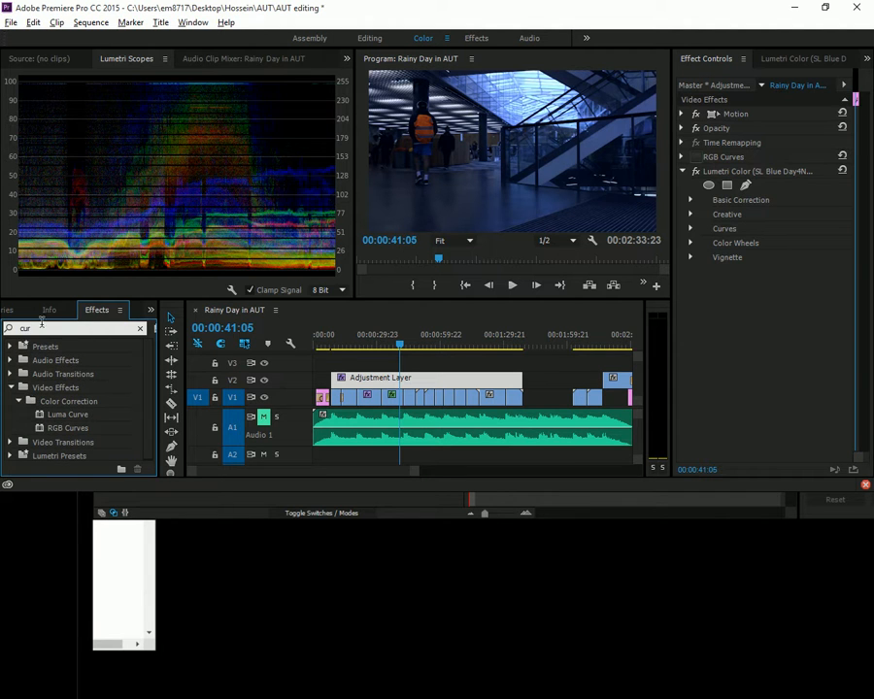
pyautogui.moveTo(68, 427); pyautogui.dragTo(857, 109)
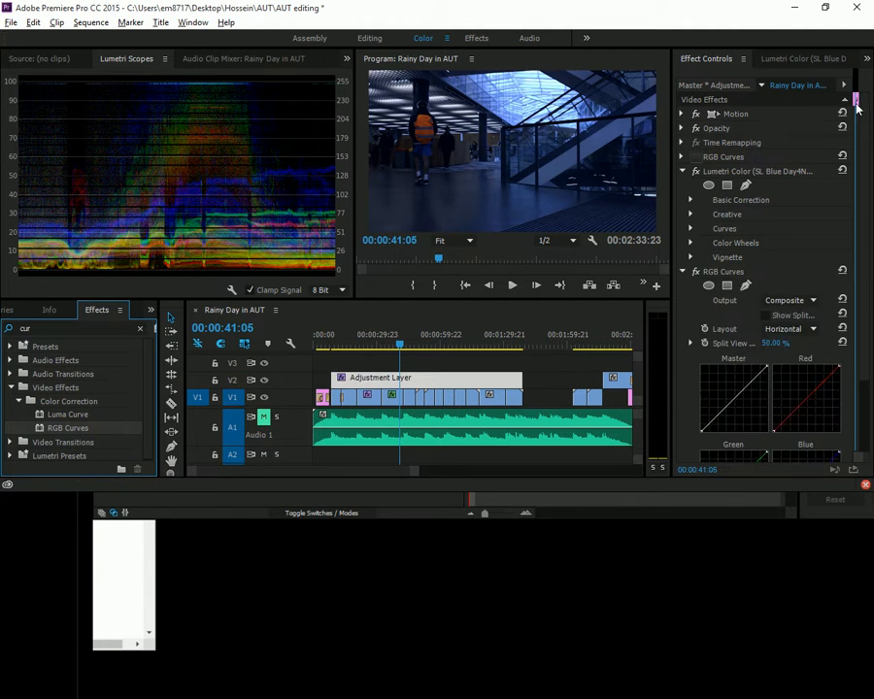
# Try the Luma output, return to Composite, lower the Master curve's midtones, and check the image at 00:01:04:09
pyautogui.click(791, 300)
pyautogui.click(789, 314)
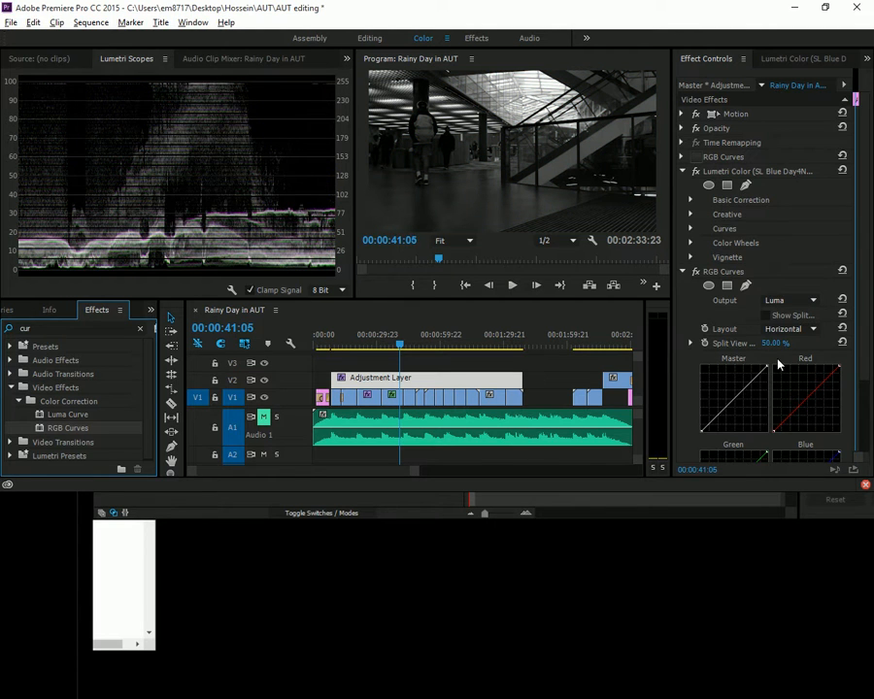
pyautogui.click(790, 300)
pyautogui.click(803, 316)
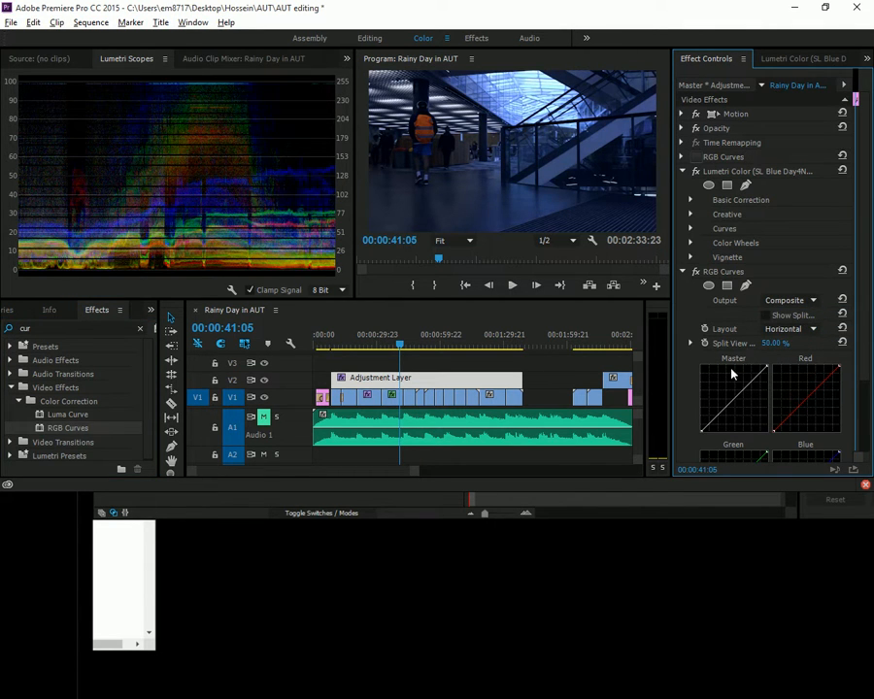
pyautogui.moveTo(733, 397); pyautogui.dragTo(742, 396)
pyautogui.moveTo(399, 343); pyautogui.dragTo(451, 338)
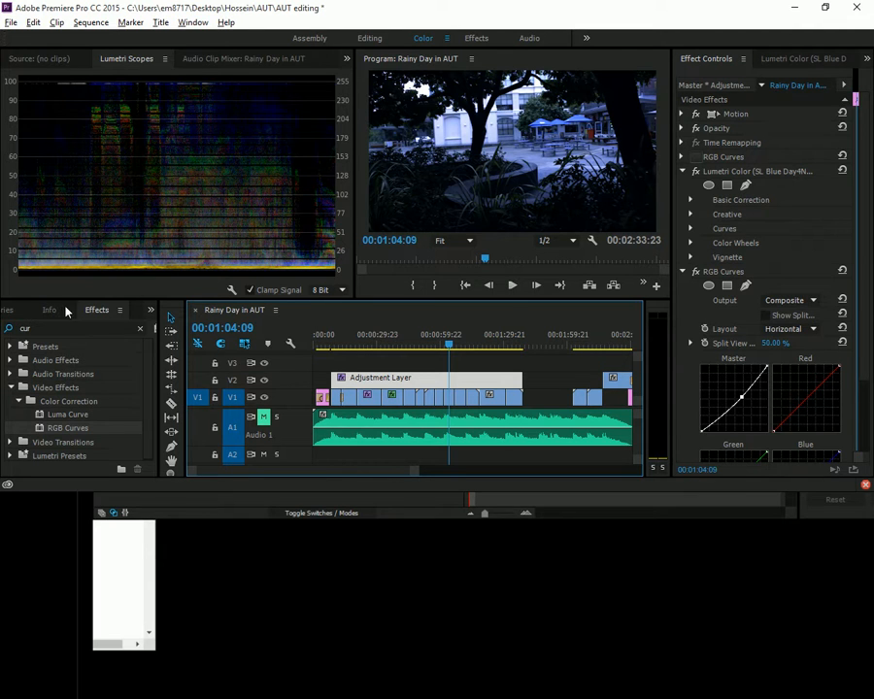
# Delete the SL Blue Day4Nite Lumetri Color effect and both RGB Curves effects from the adjustment layer
pyautogui.click(759, 170)
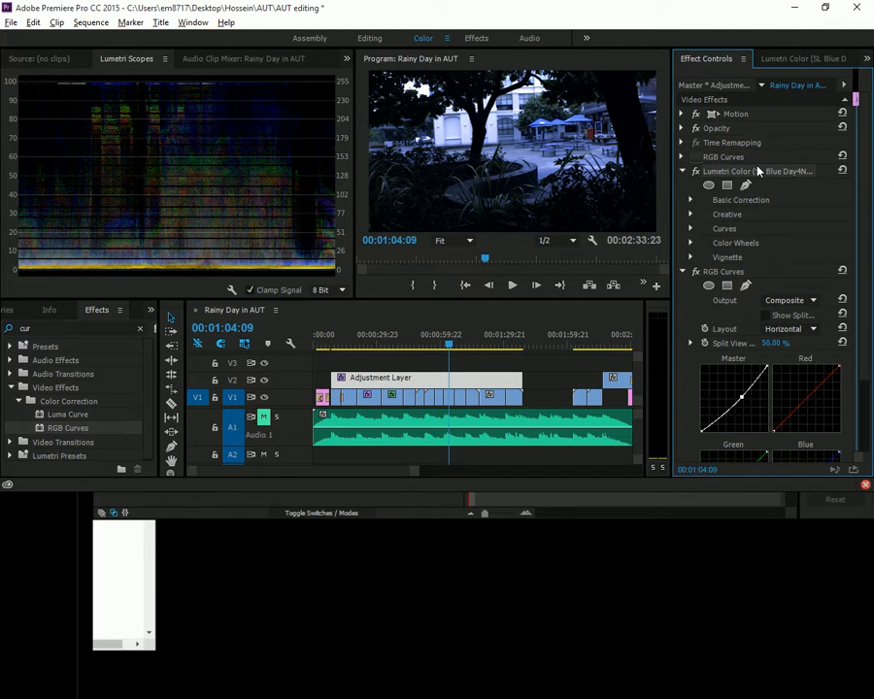
pyautogui.press('Delete')
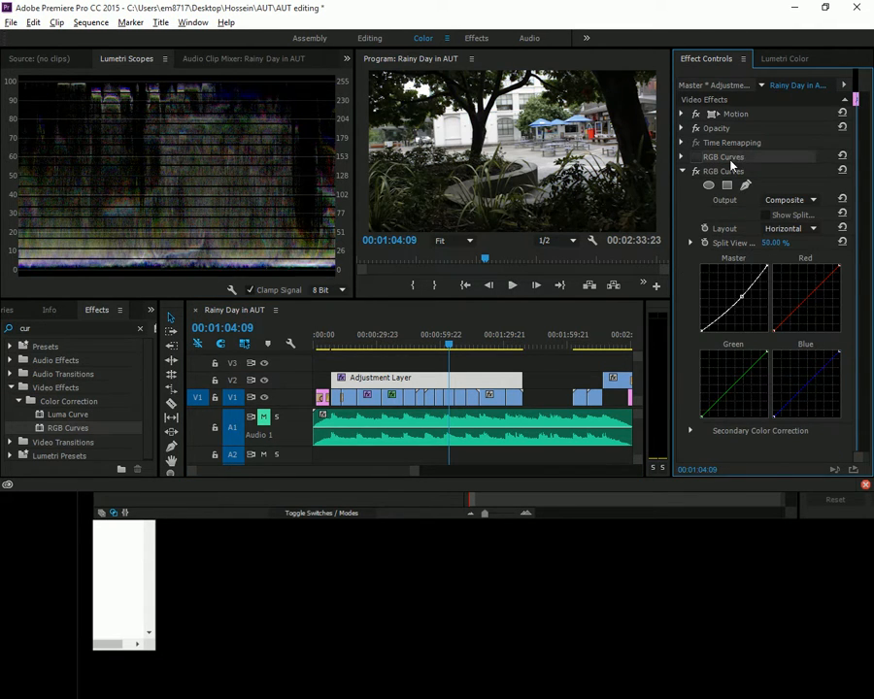
pyautogui.click(726, 172)
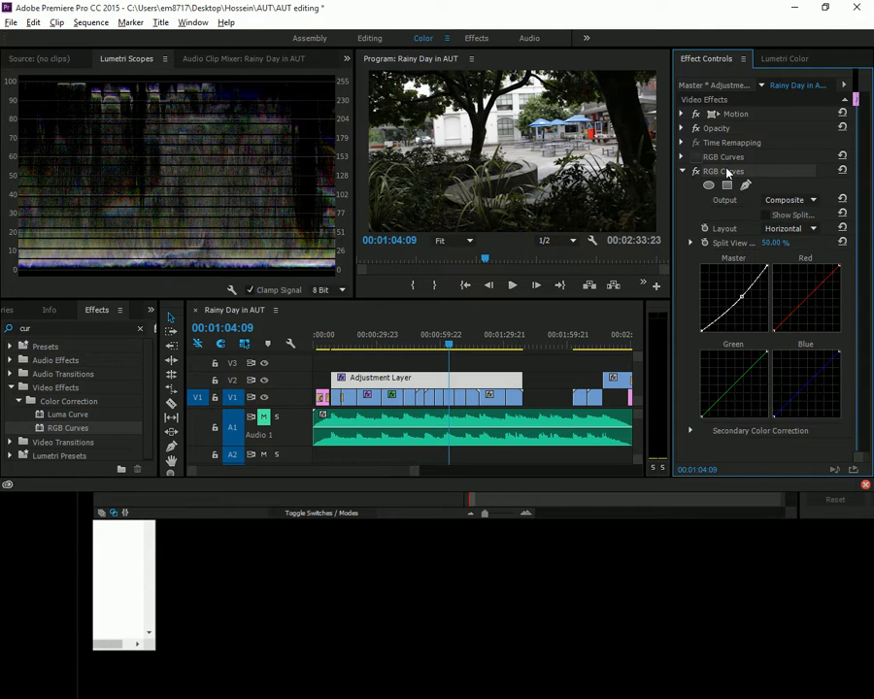
pyautogui.press('Delete')
pyautogui.click(725, 159)
pyautogui.press('Delete')
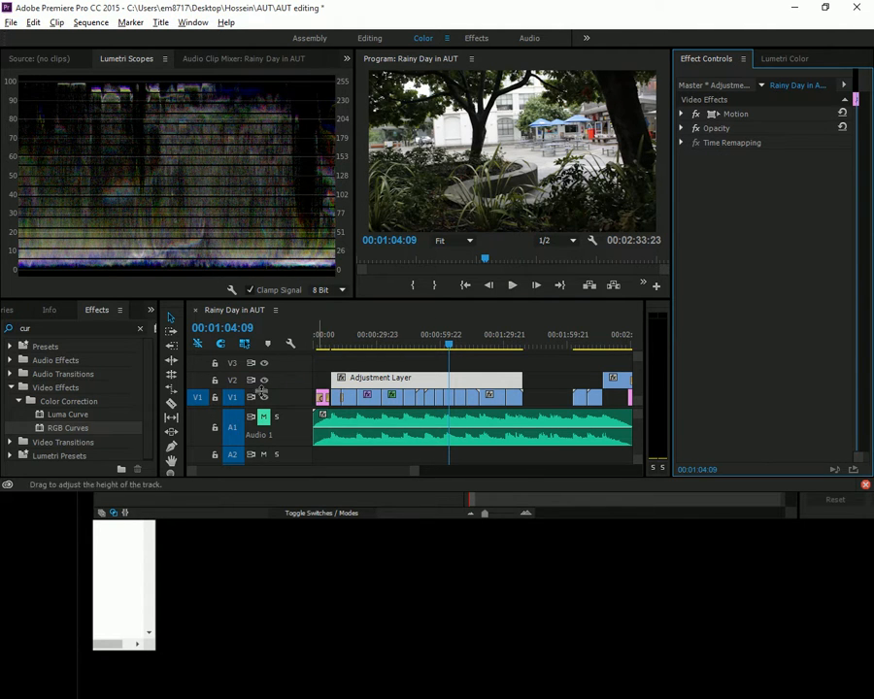
# Clear the effects search and examine the Universal SpeedLooks thumbnails in the enlarged effects browser
pyautogui.click(10, 387)
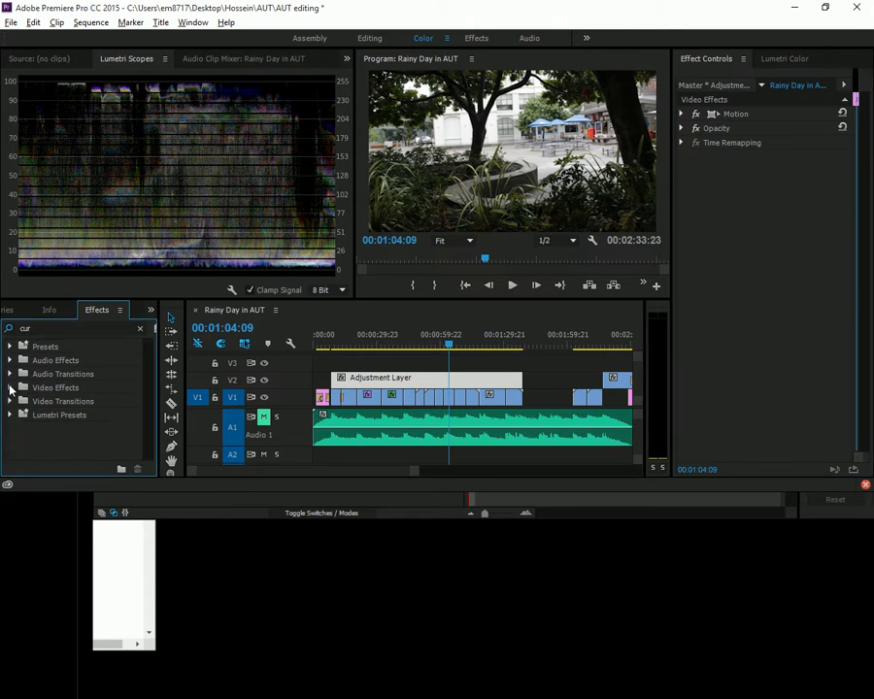
pyautogui.click(140, 331)
pyautogui.click(11, 415)
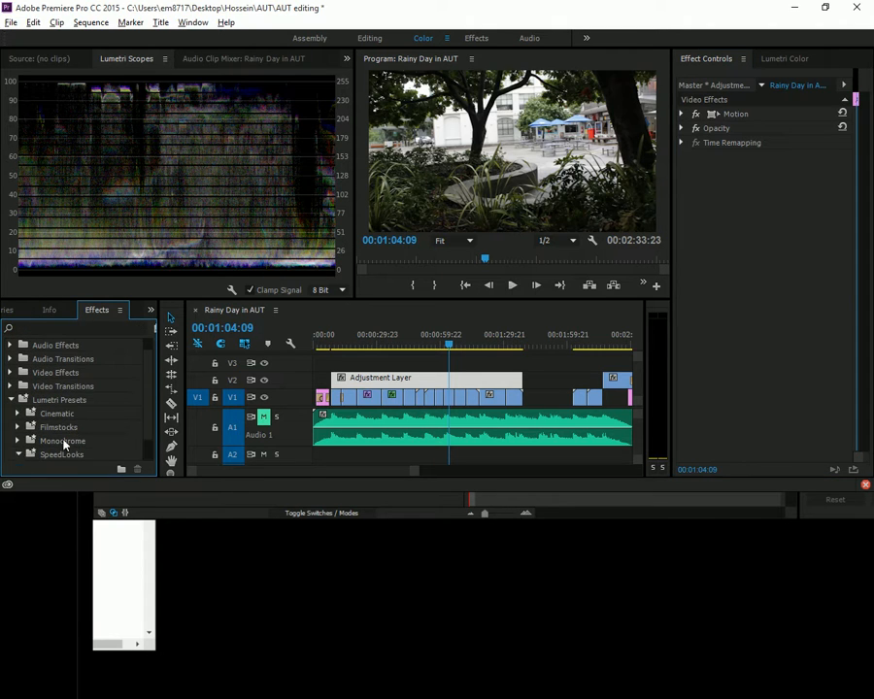
pyautogui.click(18, 455)
pyautogui.click(25, 455)
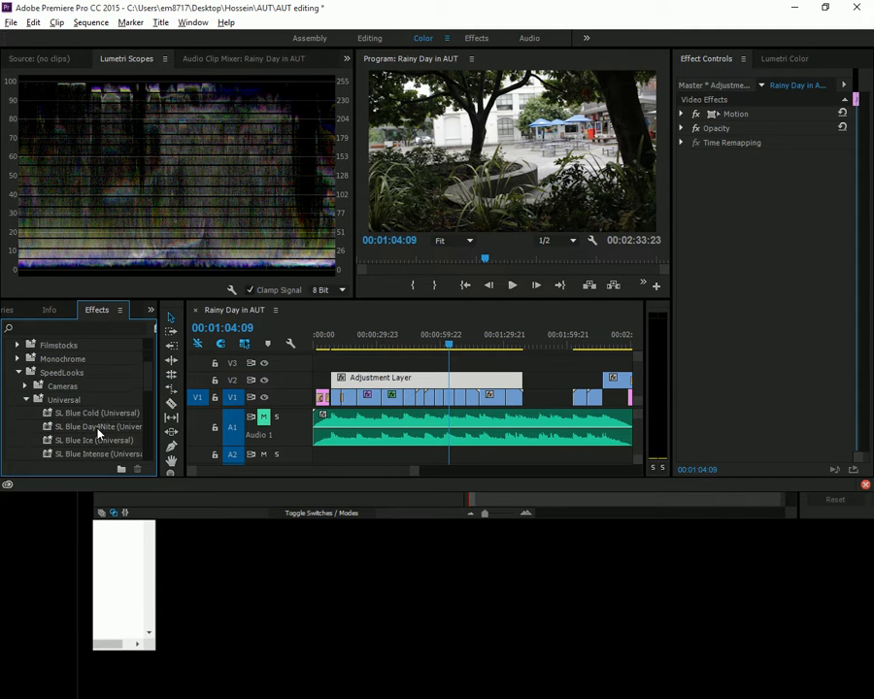
pyautogui.press('`')
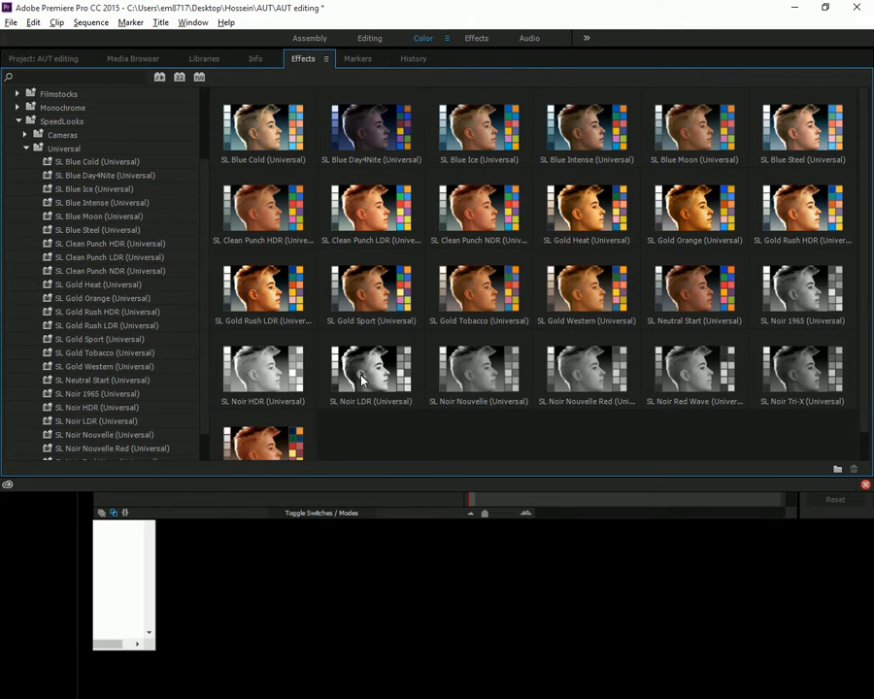
pyautogui.press('`')
# Apply SL Noir LDR (Universal) to the adjustment layer on V2
pyautogui.scroll(-8, 68, 414)
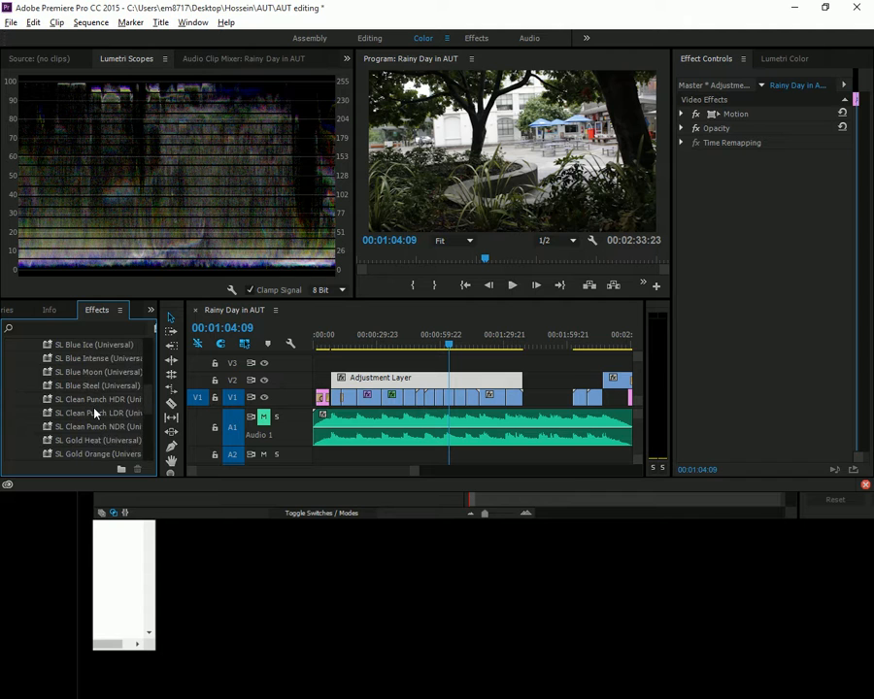
pyautogui.scroll(-2, 96, 414)
pyautogui.moveTo(97, 427); pyautogui.dragTo(371, 352)
# Play the sequence in the enlarged program monitor to review the Noir look, skipping ahead and stopping at 00:00:55:19
pyautogui.press('space')
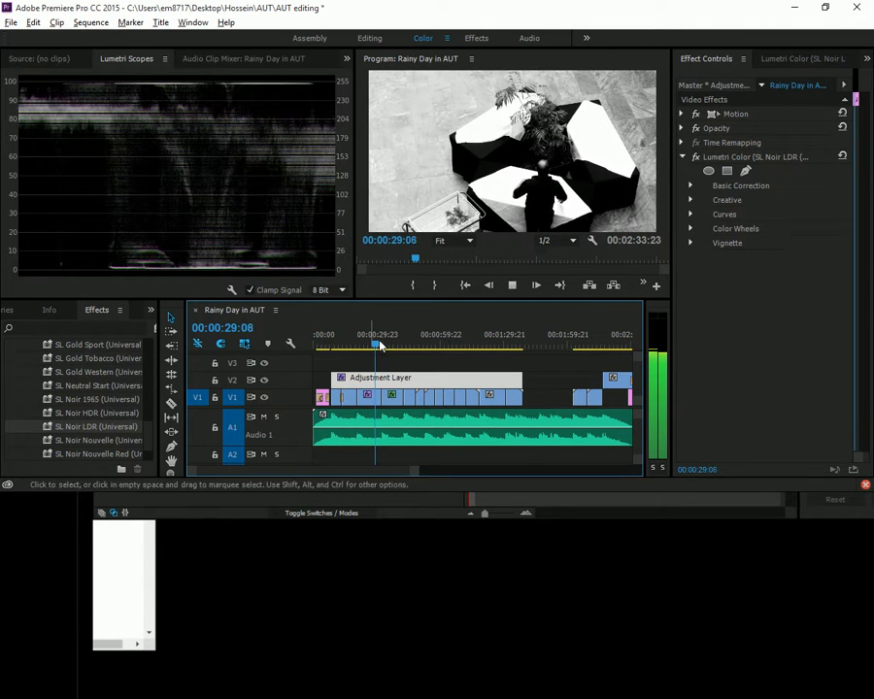
pyautogui.press('`')
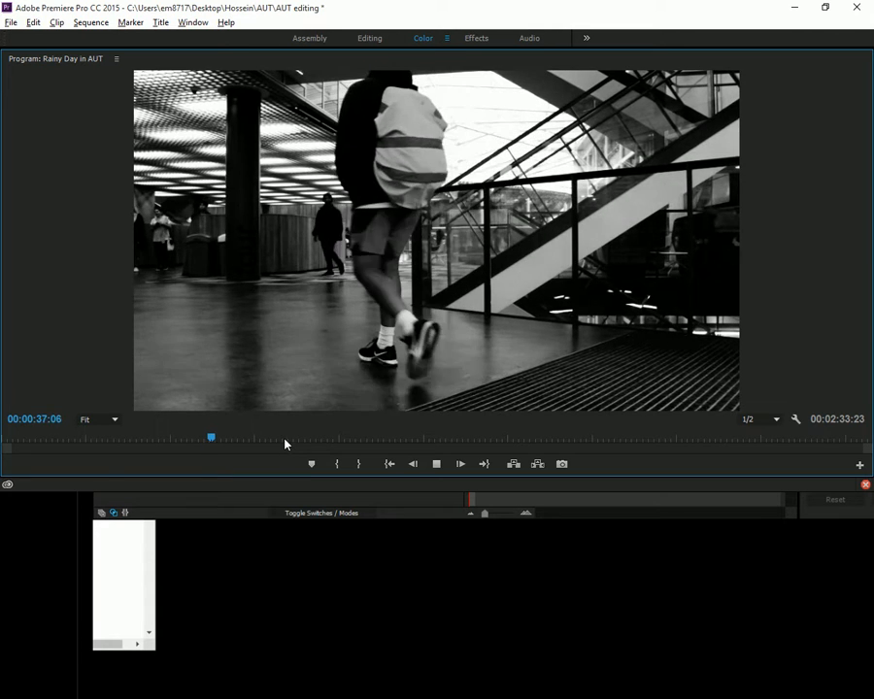
pyautogui.click(284, 442)
pyautogui.press('space')
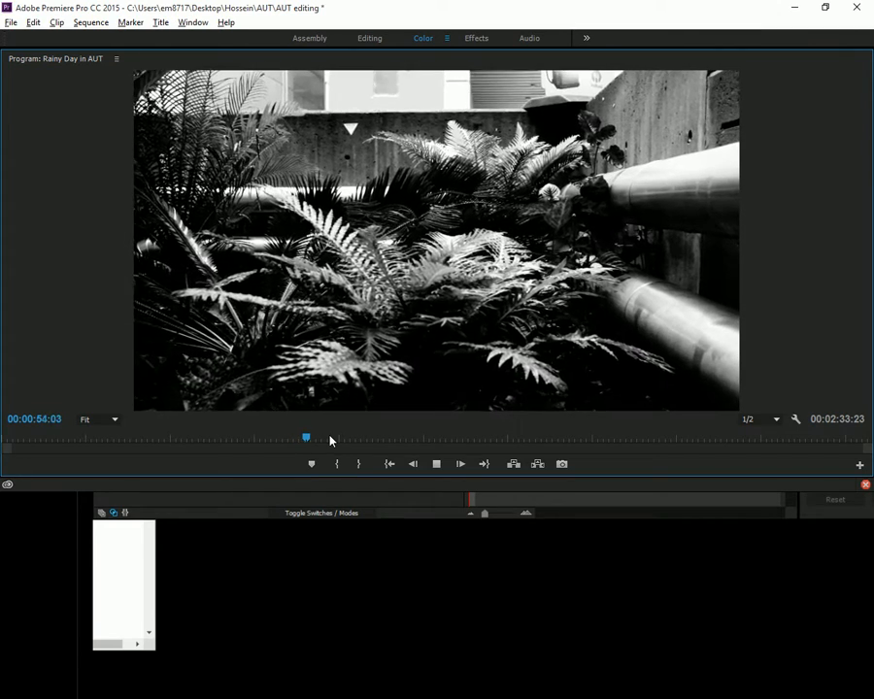
pyautogui.press('space')
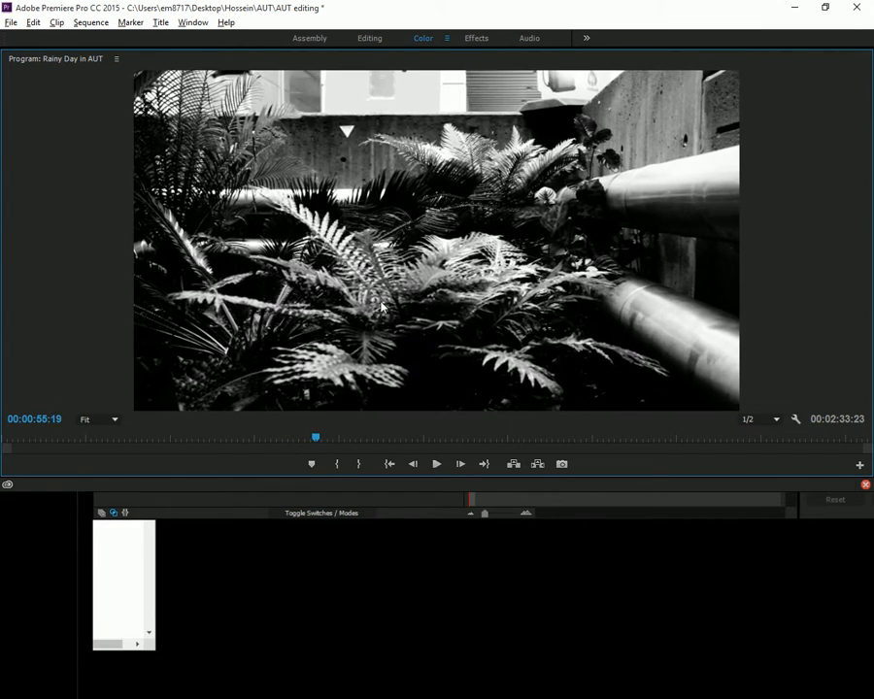
pyautogui.press('`')
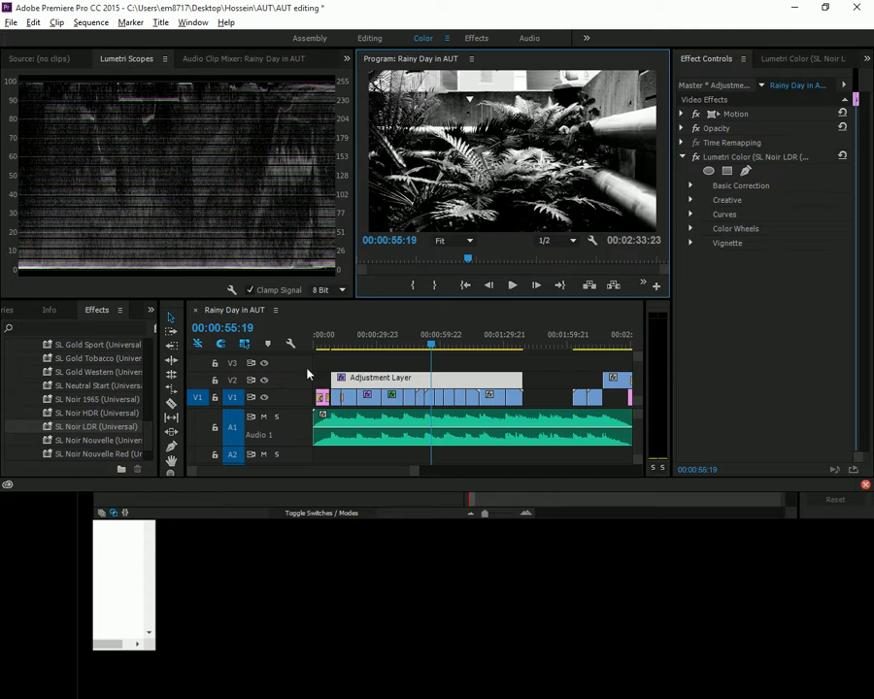
# Make the timeline area taller, try a taller V2 track before restoring its height, and move the playhead to 00:00:39:07
pyautogui.click(382, 381)
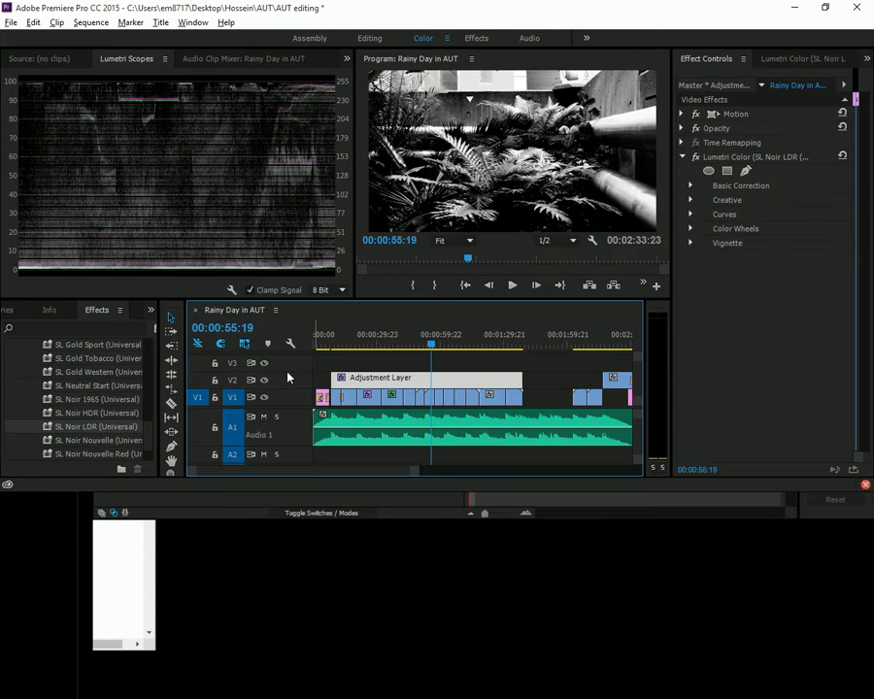
pyautogui.moveTo(287, 370); pyautogui.dragTo(286, 360)
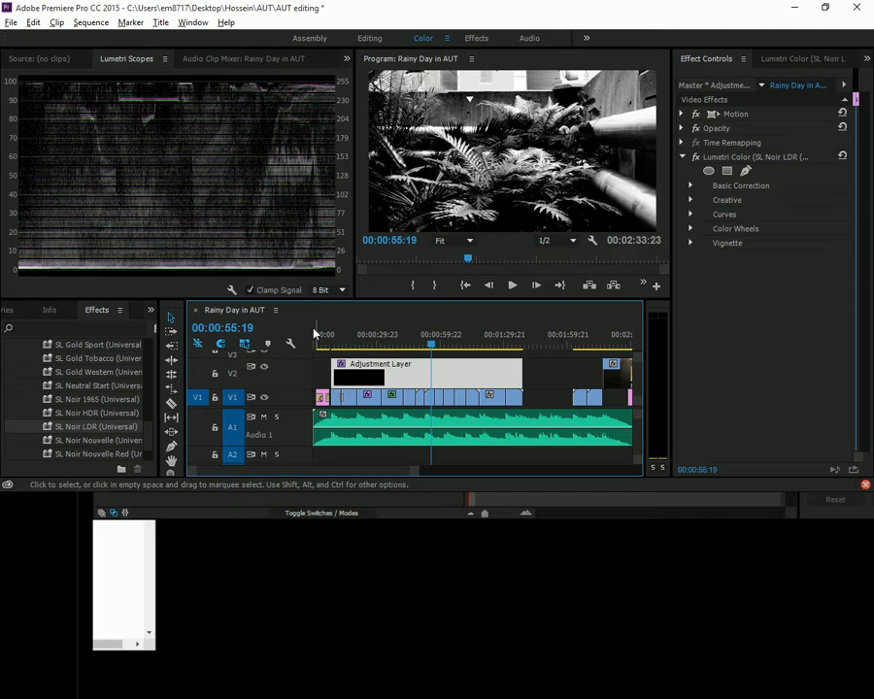
pyautogui.moveTo(294, 298); pyautogui.dragTo(281, 253)
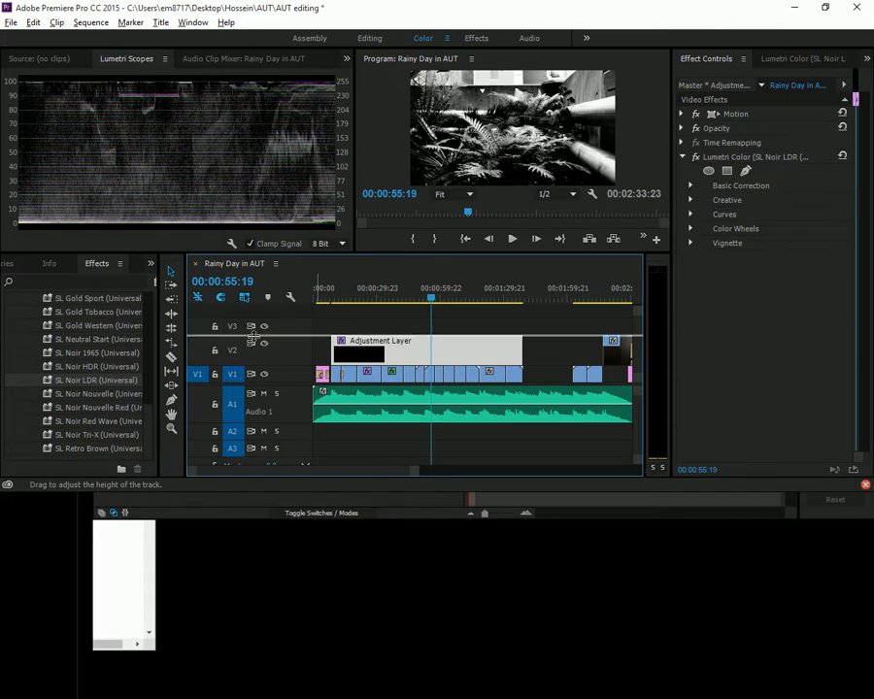
pyautogui.moveTo(252, 348); pyautogui.dragTo(252, 349)
pyautogui.moveTo(403, 308); pyautogui.dragTo(397, 307)
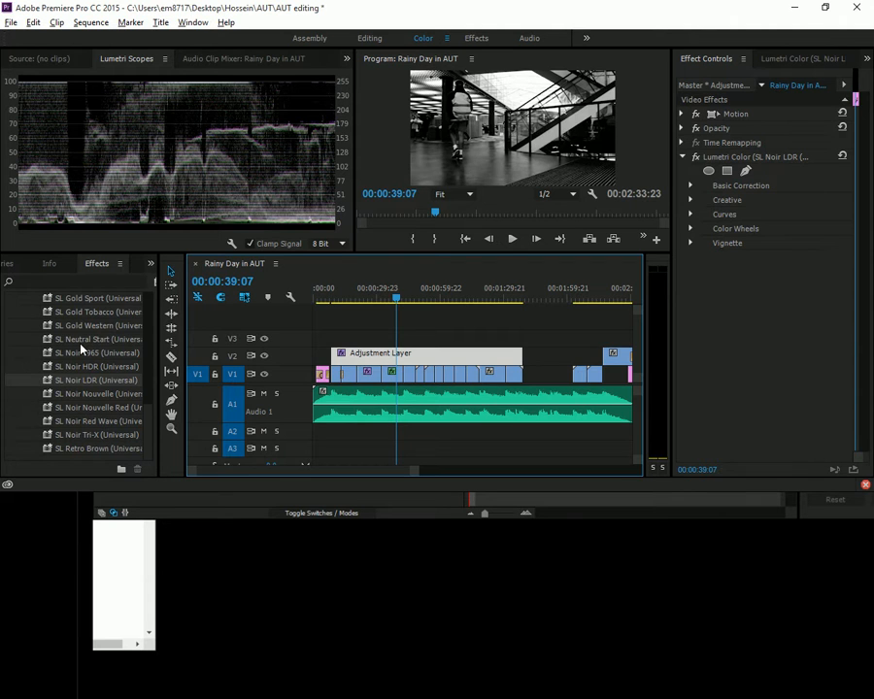
# Try to create another adjustment layer among the project items, and return to the existing one on V2
pyautogui.press('`')
pyautogui.click(19, 56)
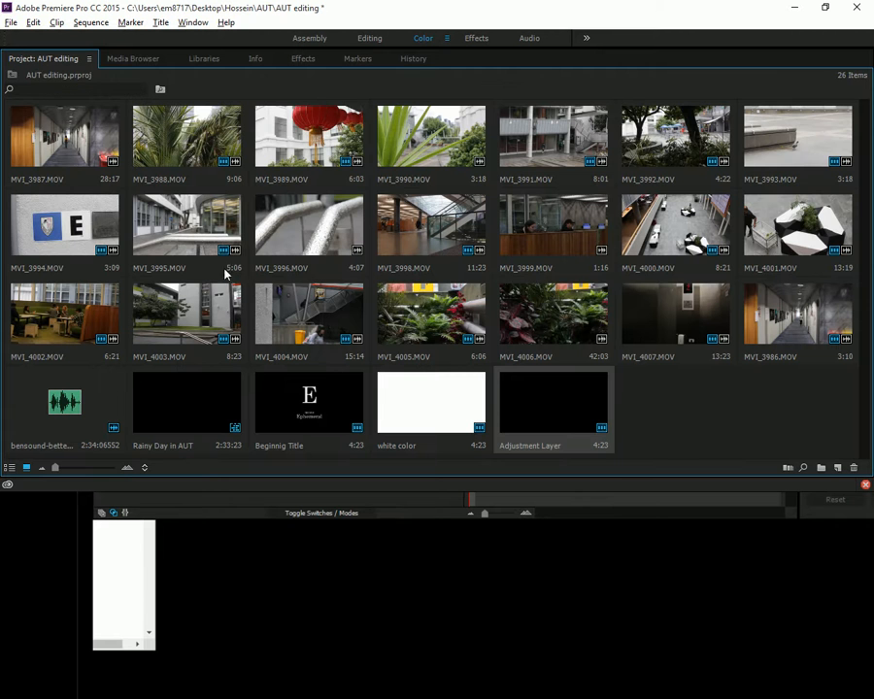
pyautogui.click(838, 469)
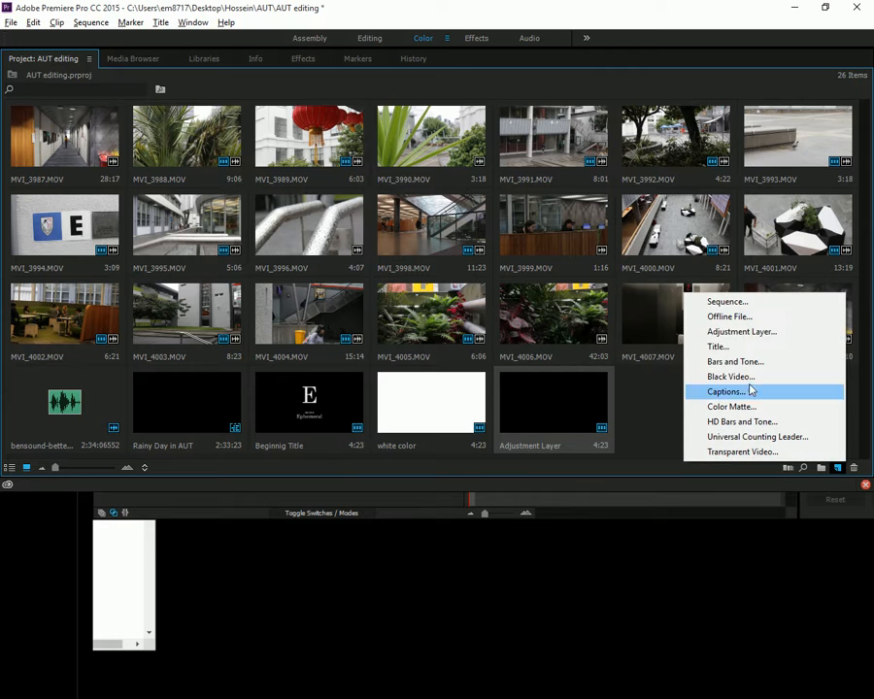
pyautogui.click(739, 335)
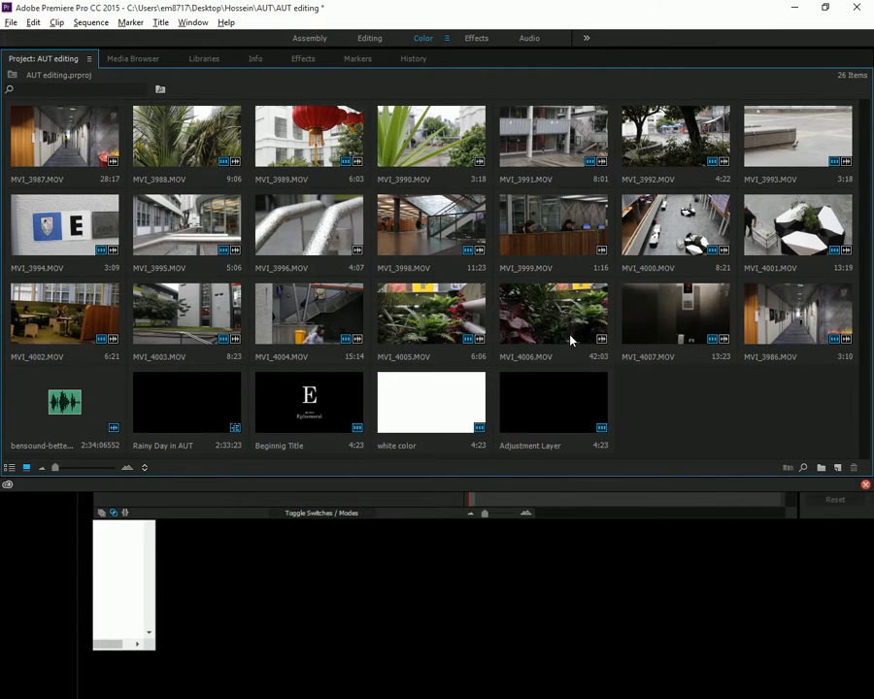
pyautogui.press('`')
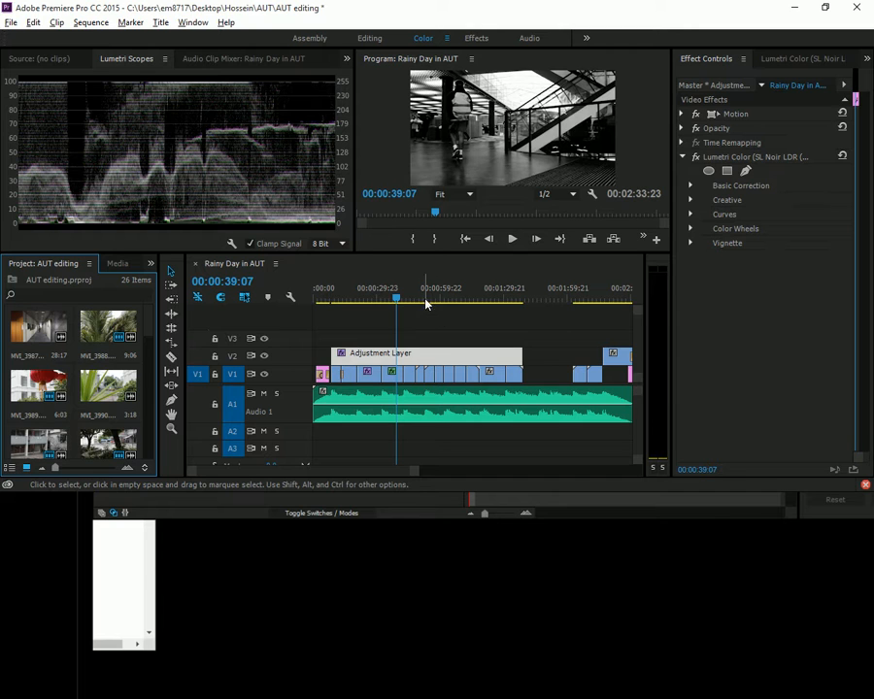
pyautogui.click(420, 355)
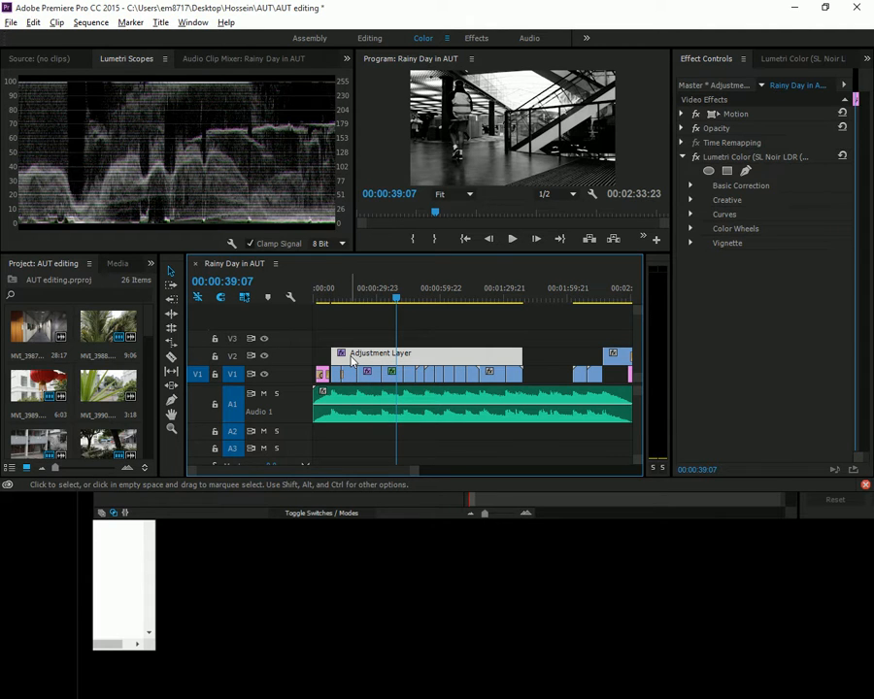
# Replace the SL Noir LDR effect on the V2 adjustment layer with the SL Gold Heat (Universal) SpeedLooks preset
pyautogui.click(683, 158)
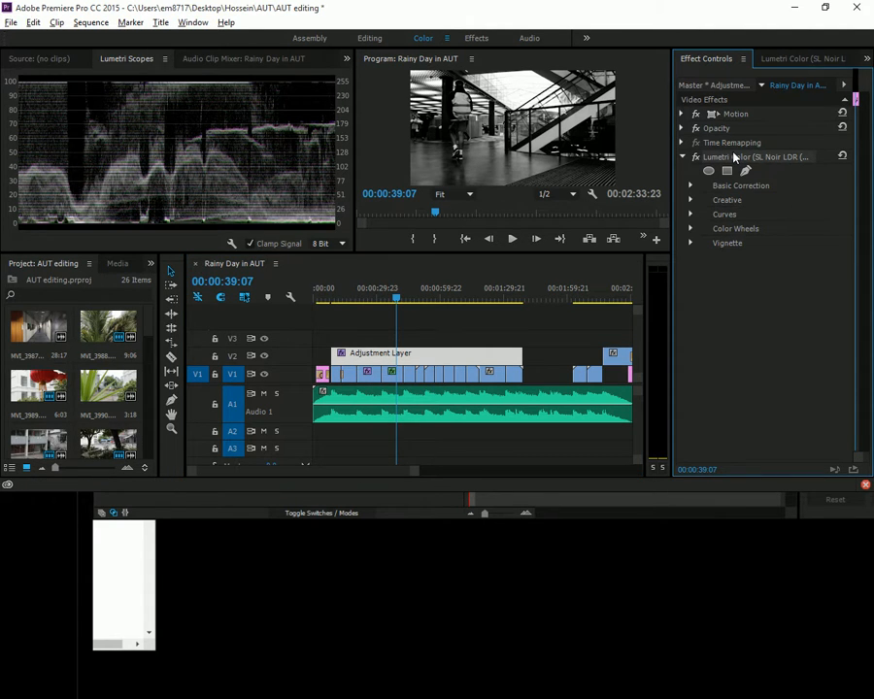
pyautogui.press('Delete')
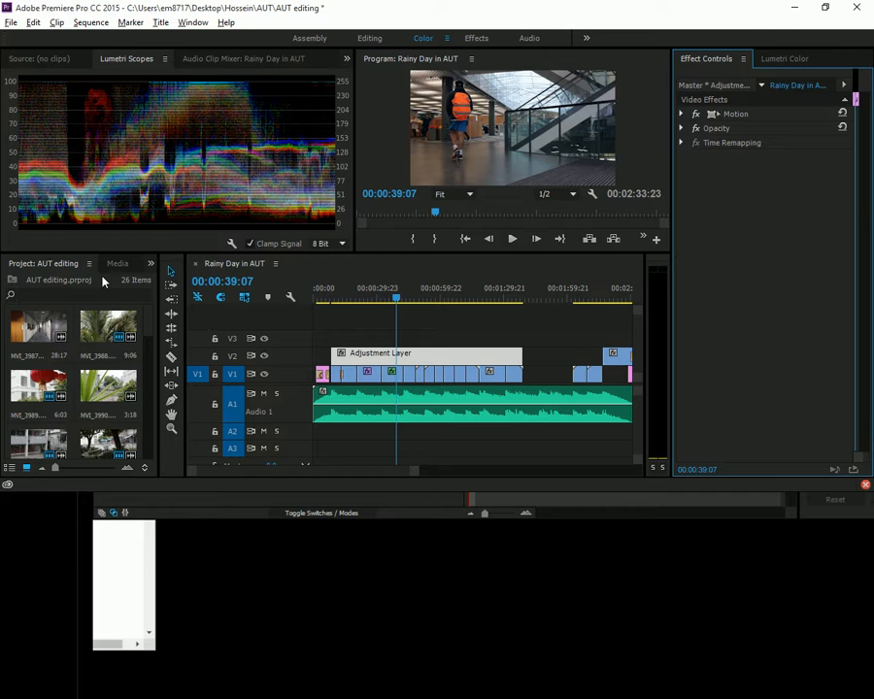
pyautogui.hotkey('shift', '7')
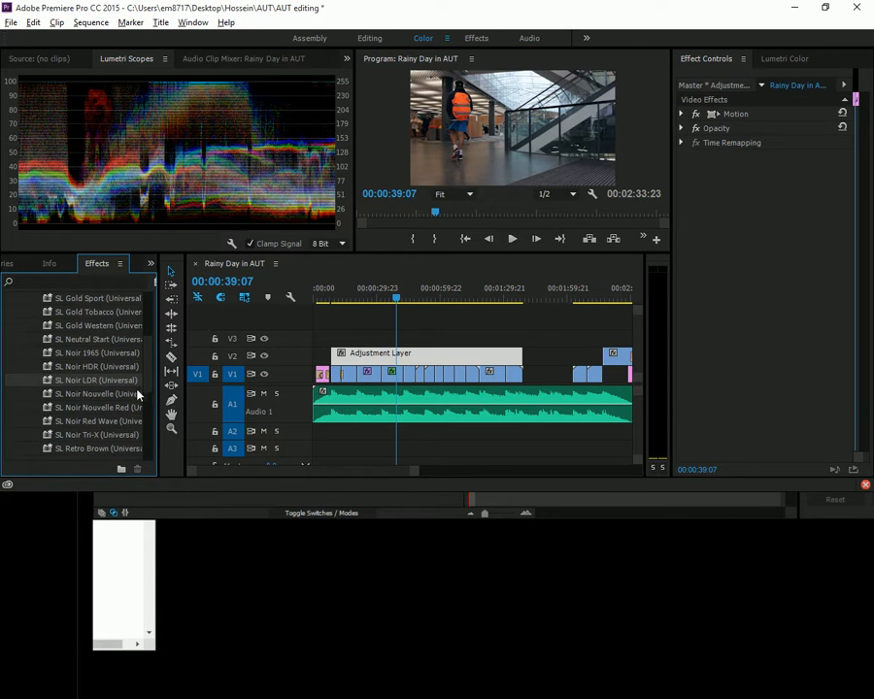
pyautogui.scroll(5, 122, 393)
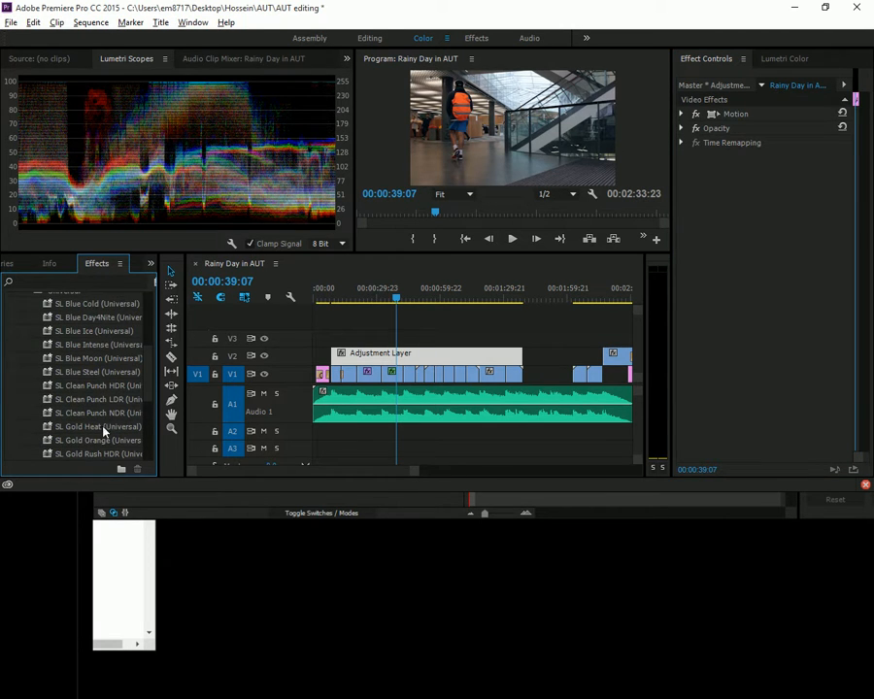
pyautogui.moveTo(105, 431); pyautogui.dragTo(435, 350)
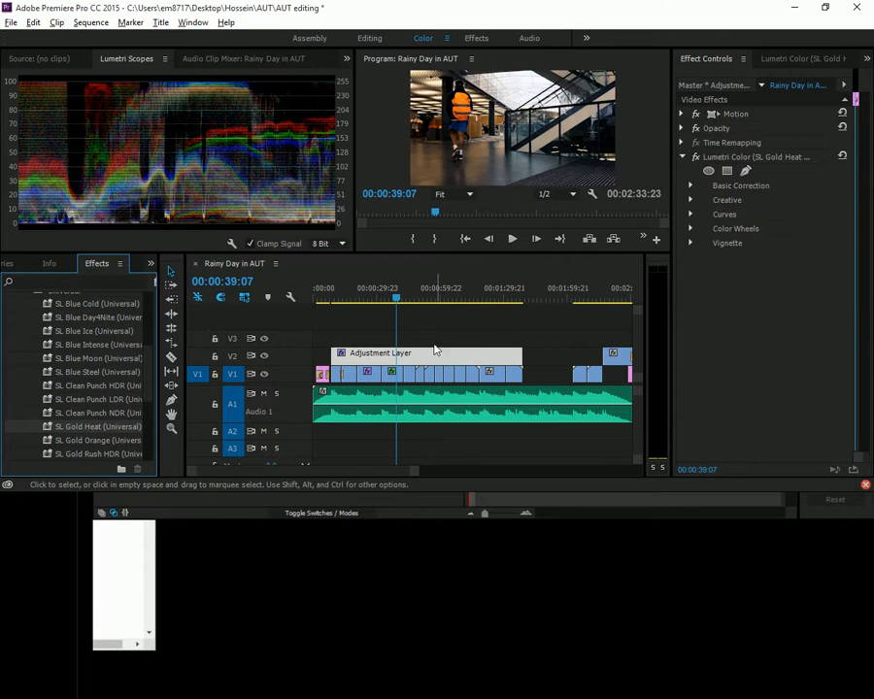
# Review the Gold Heat look at 00:00:51:12 and 00:01:03:10, and remove its Lumetri Color effect from the adjustment layer
pyautogui.moveTo(402, 297); pyautogui.dragTo(424, 299)
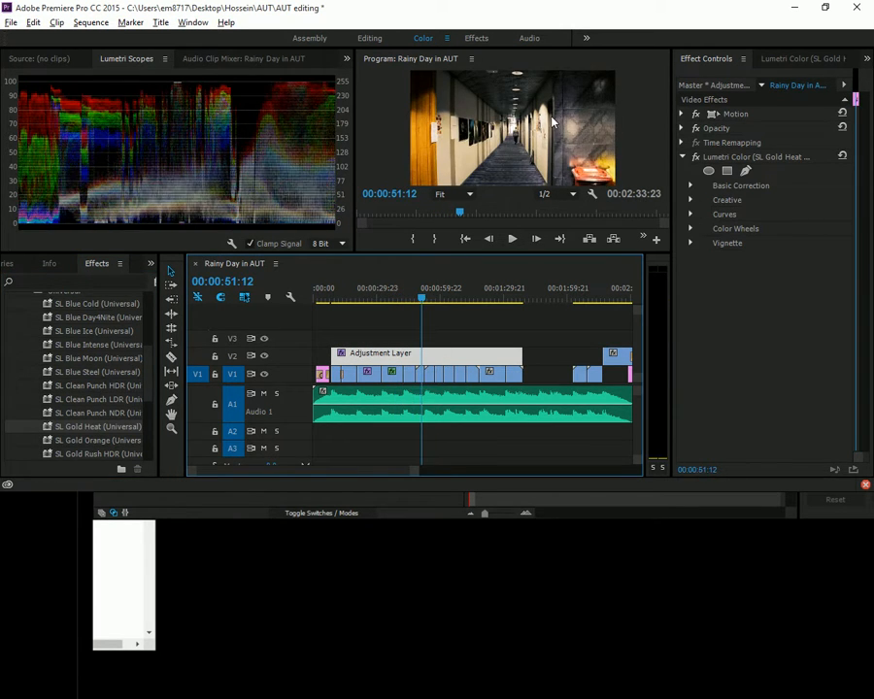
pyautogui.press('`')
pyautogui.press('`')
pyautogui.moveTo(425, 299); pyautogui.dragTo(449, 299)
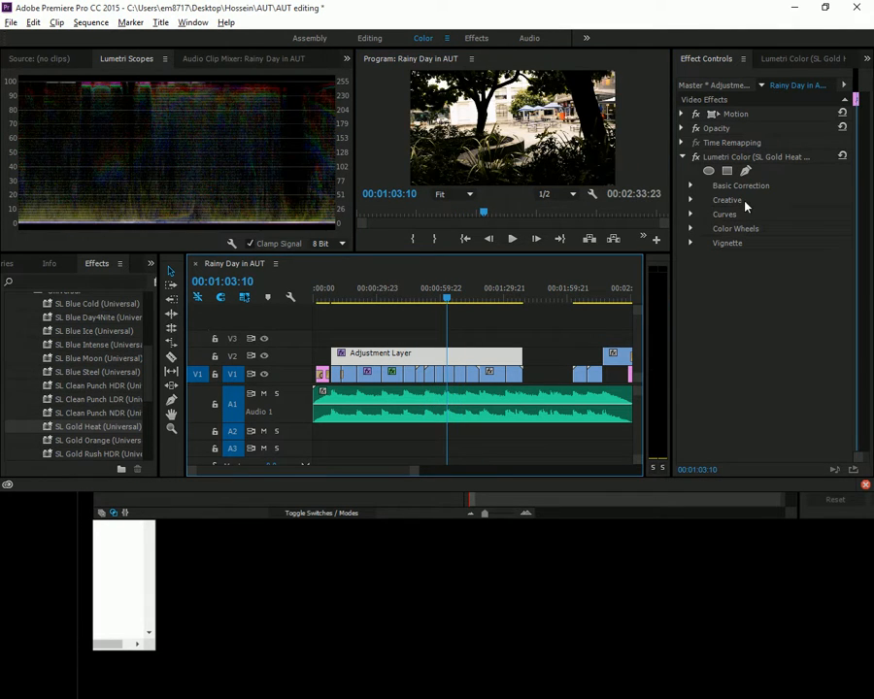
pyautogui.click(751, 156)
pyautogui.press('Delete')
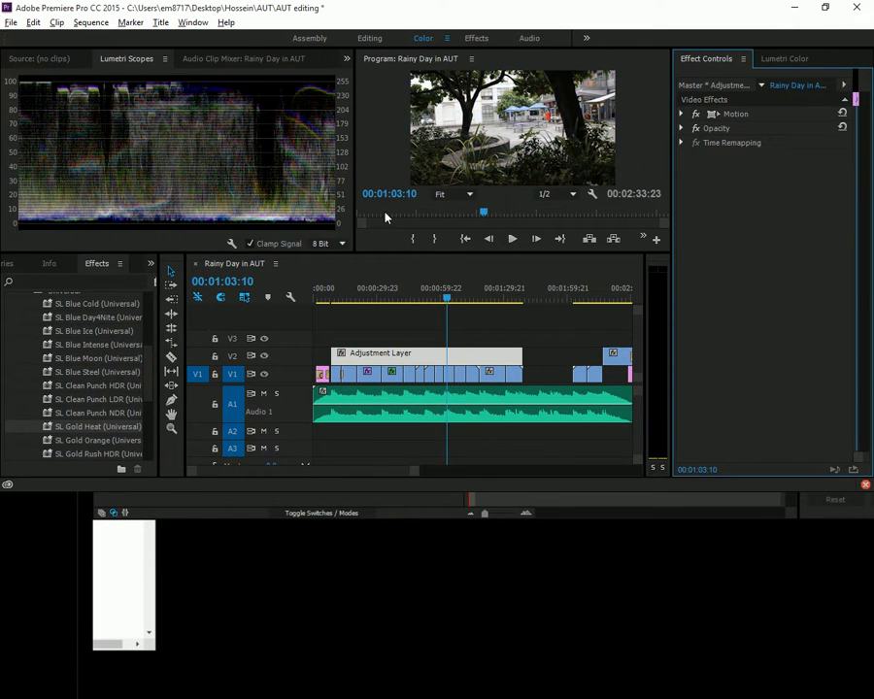
# Collapse the Universal and SpeedLooks folders within the Lumetri Presets
pyautogui.hotkey('alt', 'Tab')
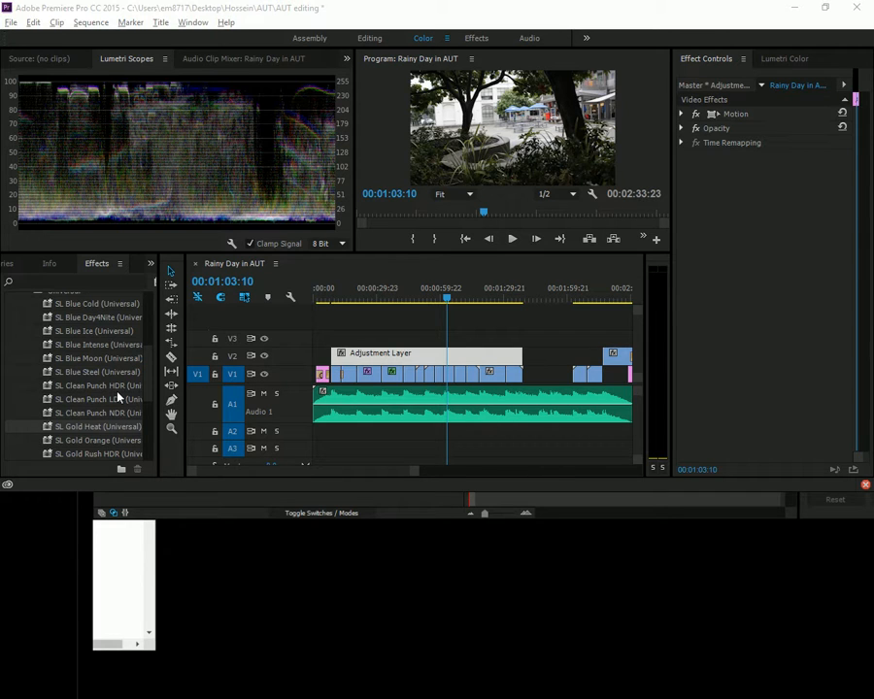
pyautogui.scroll(1, 117, 396)
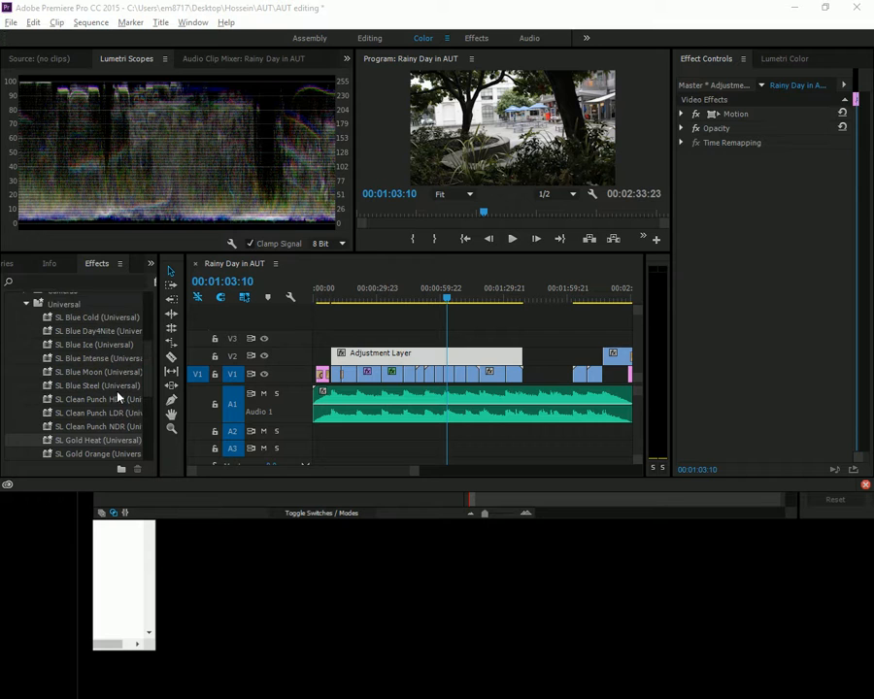
pyautogui.click(24, 304)
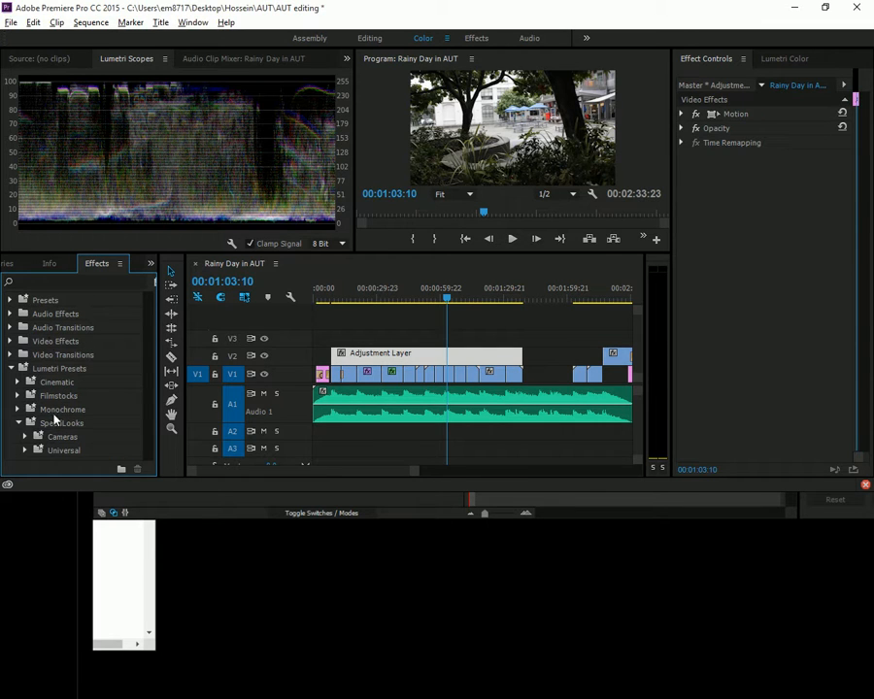
pyautogui.click(18, 423)
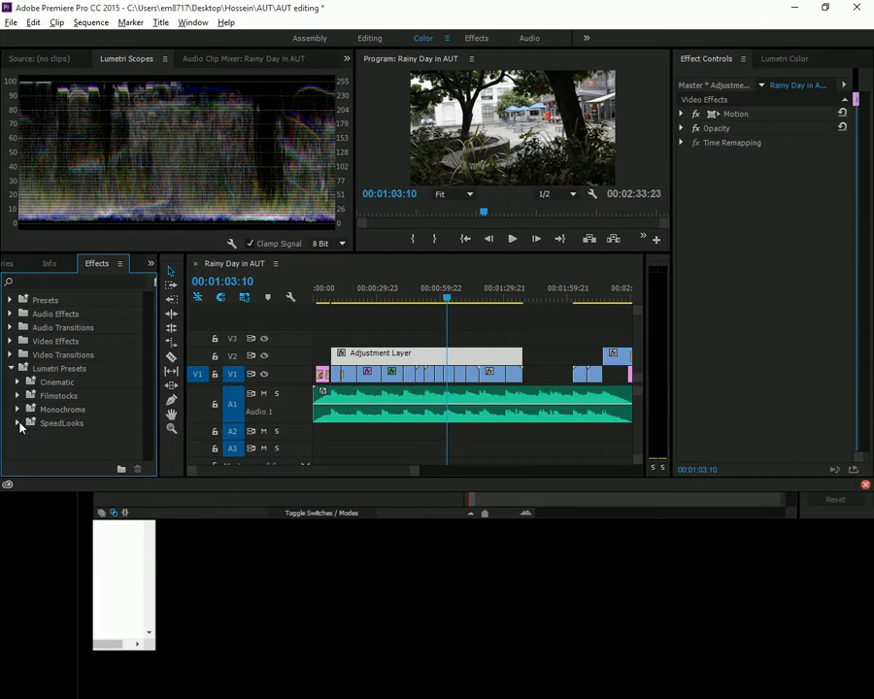